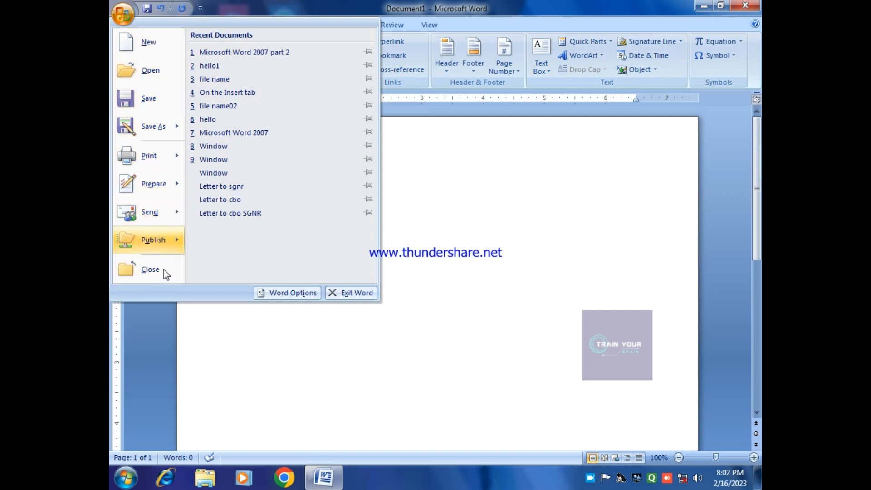
Insert the Puzzle cover page from the cover page gallery into the blank document
click(154, 339)
click(157, 25)
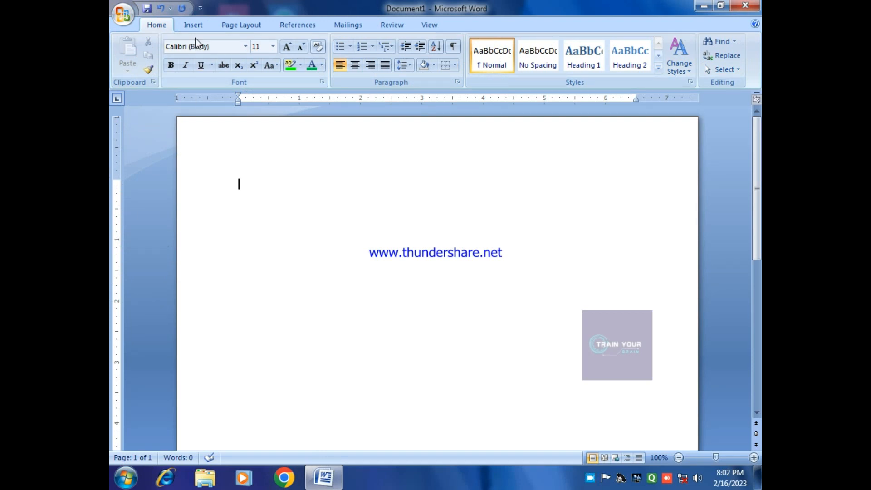
click(193, 26)
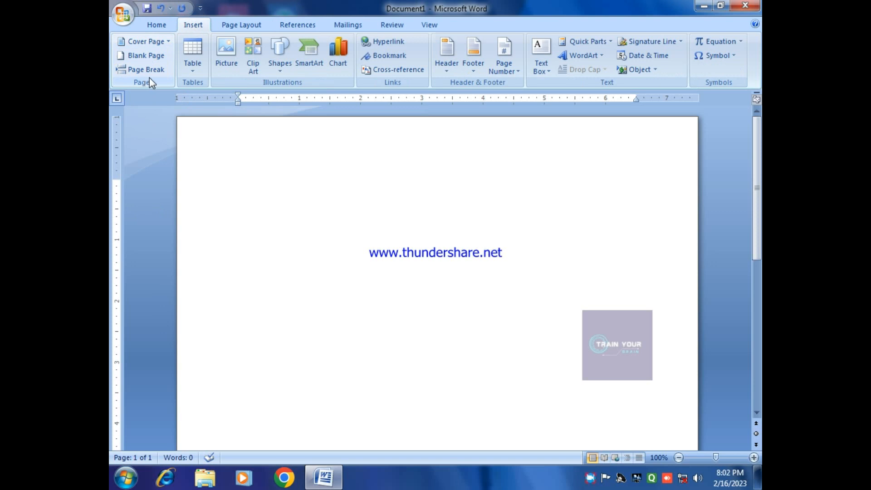
click(157, 46)
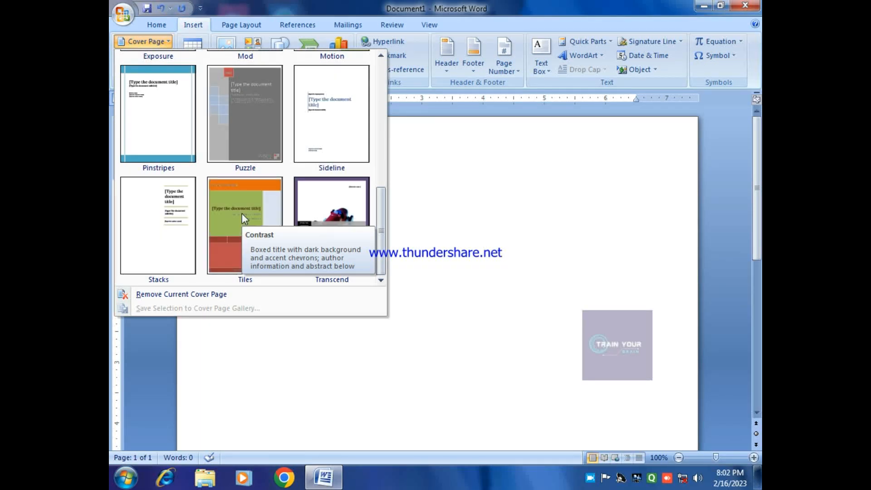
click(381, 198)
scroll(175, 129, up, 3)
scroll(175, 129, down, 3)
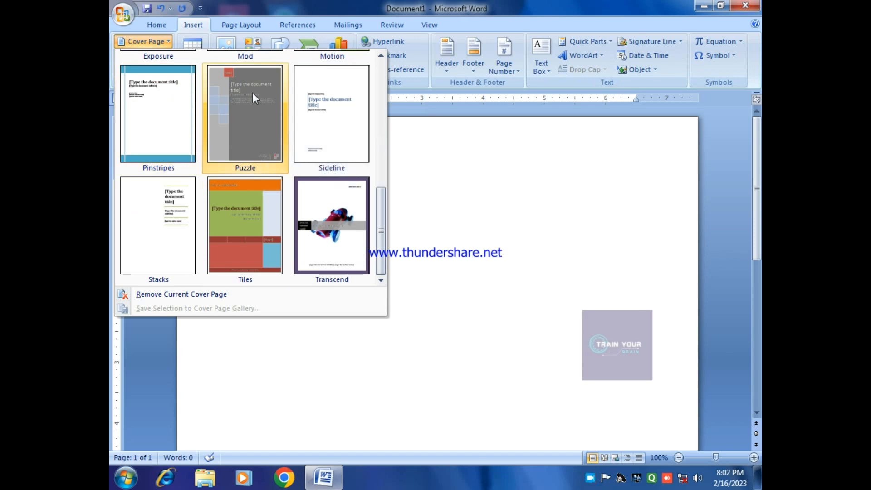
click(250, 105)
Look over the cover page's title, subtitle, abstract and year placeholders and the page layout
scroll(350, 232, down, 10)
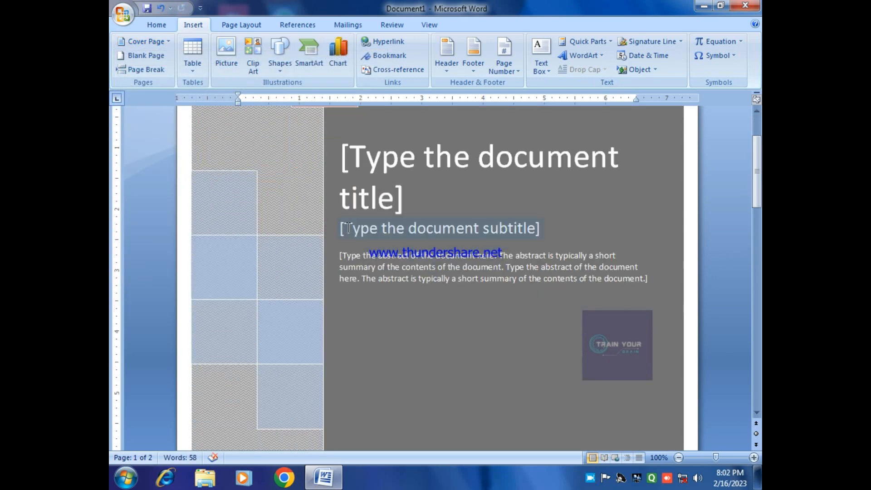
scroll(351, 232, up, 10)
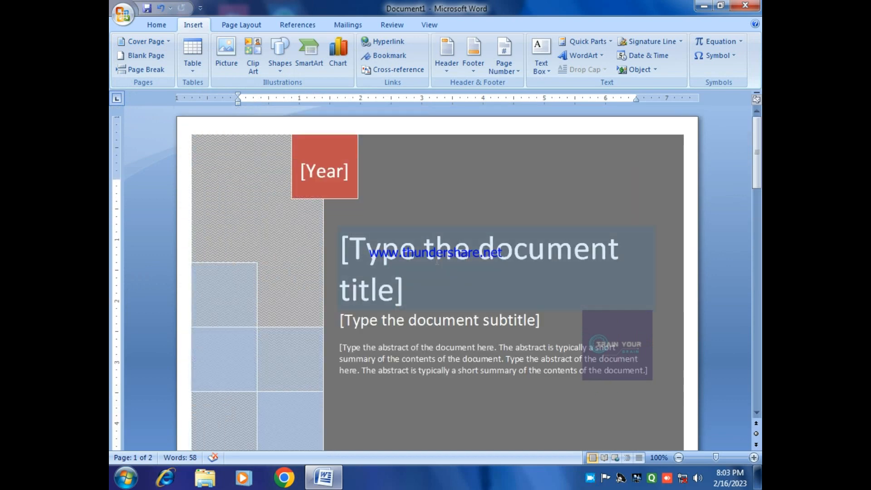
click(389, 270)
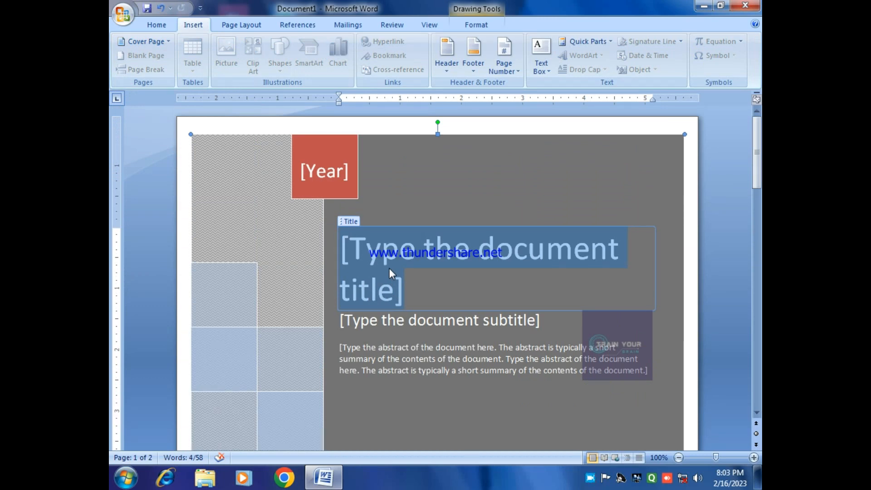
scroll(453, 290, down, 10)
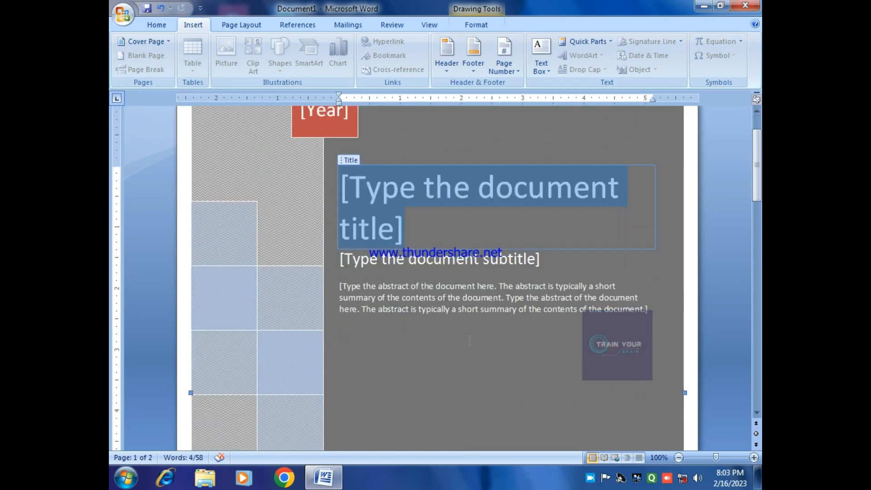
scroll(476, 344, up, 6)
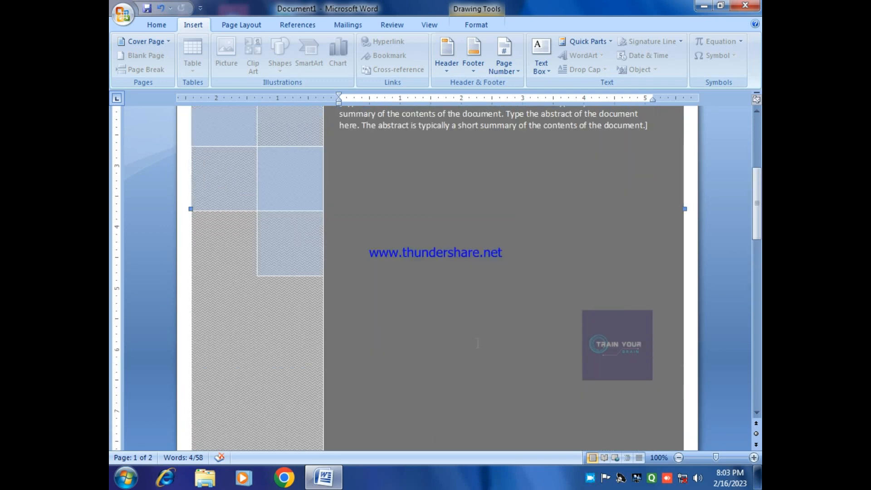
scroll(476, 344, down, 5)
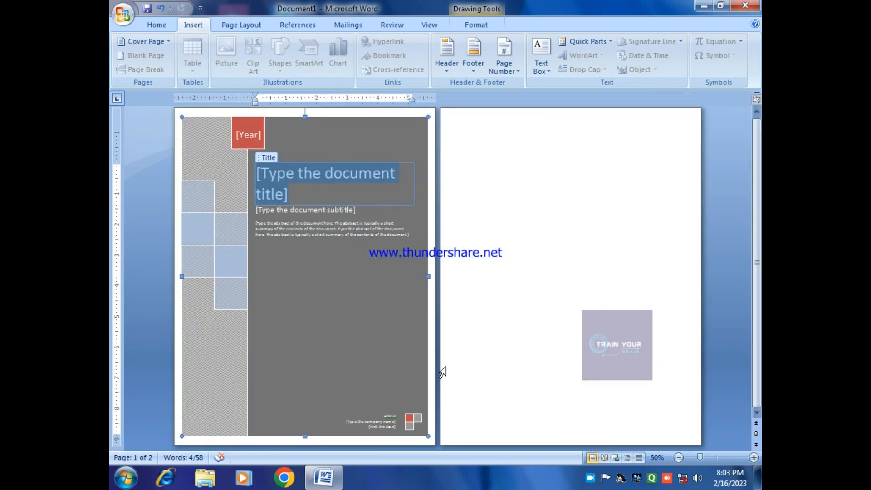
Insert six blank pages starting from the empty page after the cover page
click(475, 421)
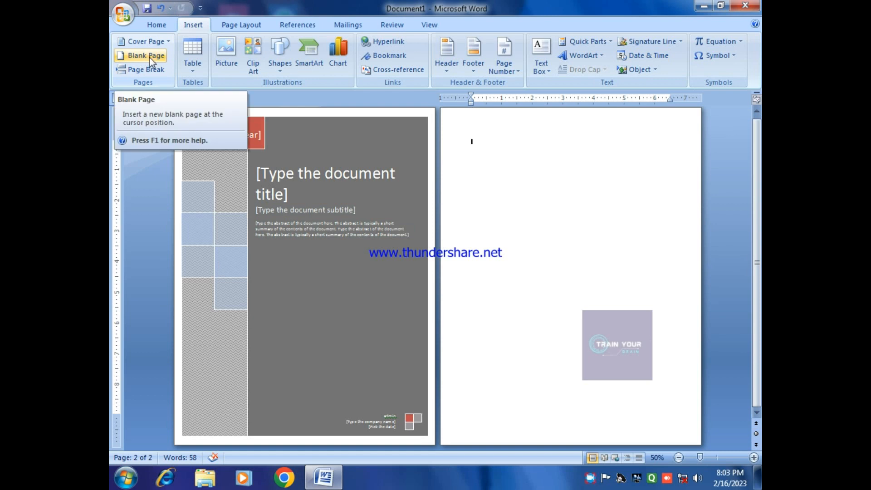
click(134, 58)
click(134, 58)
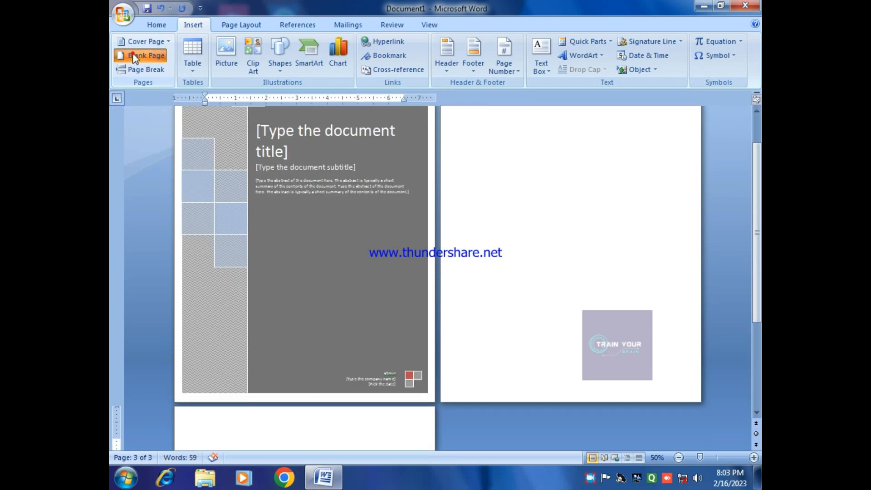
click(134, 58)
click(133, 56)
click(133, 56)
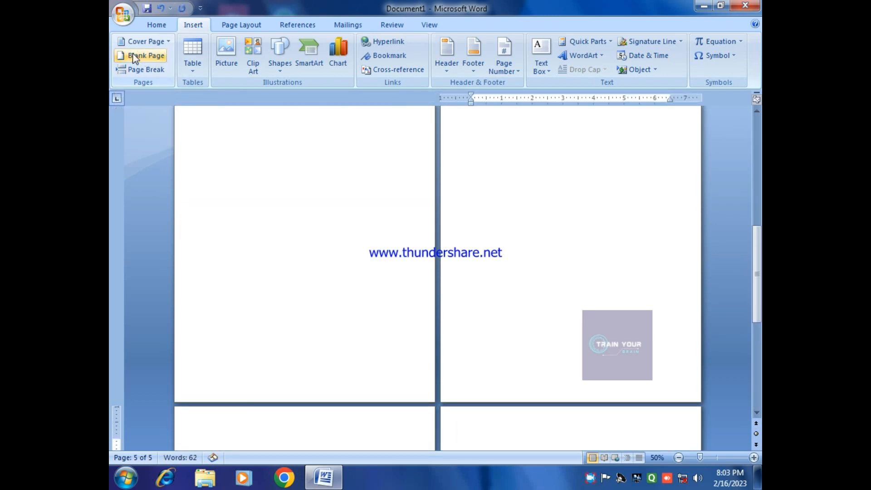
click(132, 54)
click(132, 54)
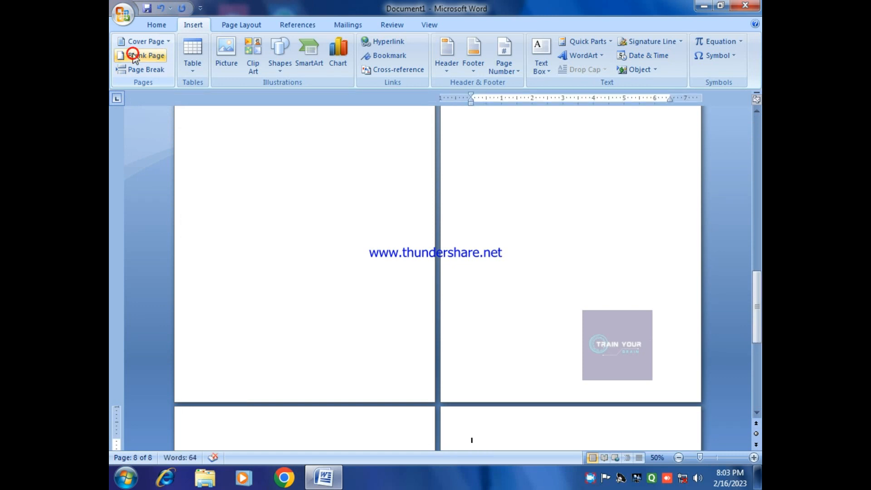
Add four more blank pages at the end of the document, with all pages shown at 10% zoom
scroll(136, 58, up, 3)
scroll(136, 59, down, 5)
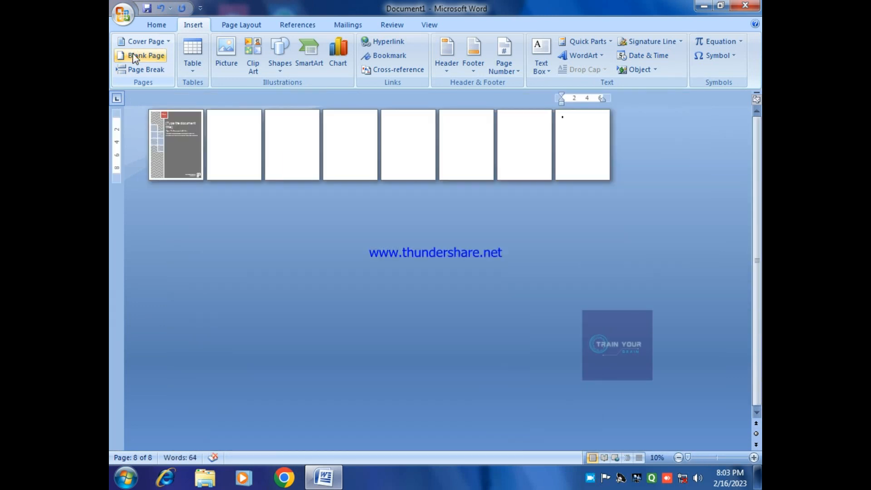
click(137, 57)
click(136, 57)
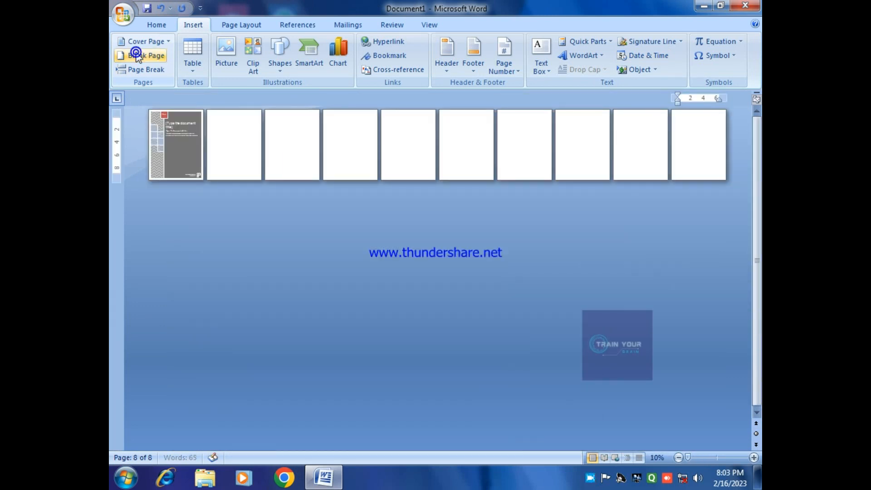
click(136, 57)
click(136, 57)
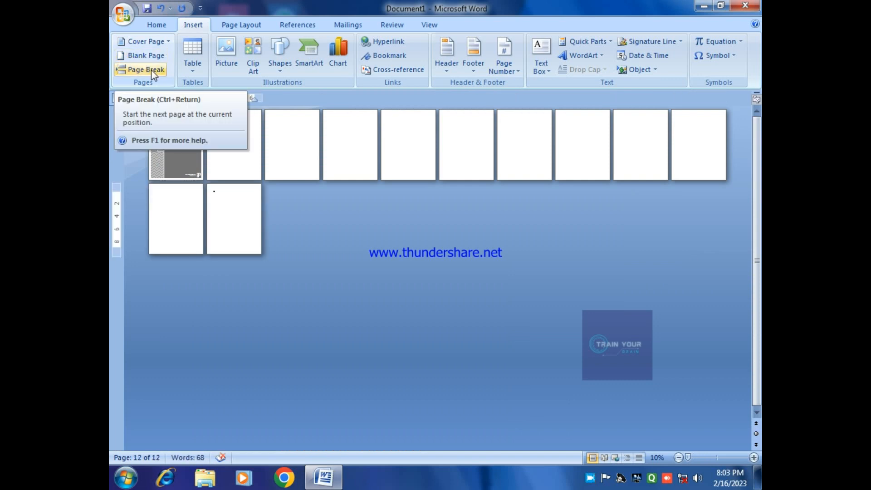
Generate sample paragraphs on the second page with the =rand() function
scroll(151, 69, up, 7)
scroll(291, 301, up, 20)
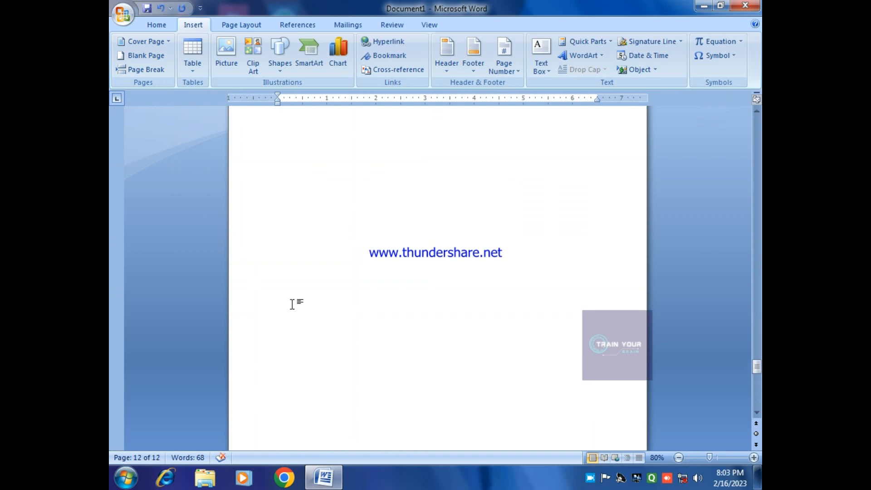
drag(756, 357, 757, 123)
scroll(342, 263, down, 5)
scroll(343, 263, down, 10)
click(257, 206)
text(=)
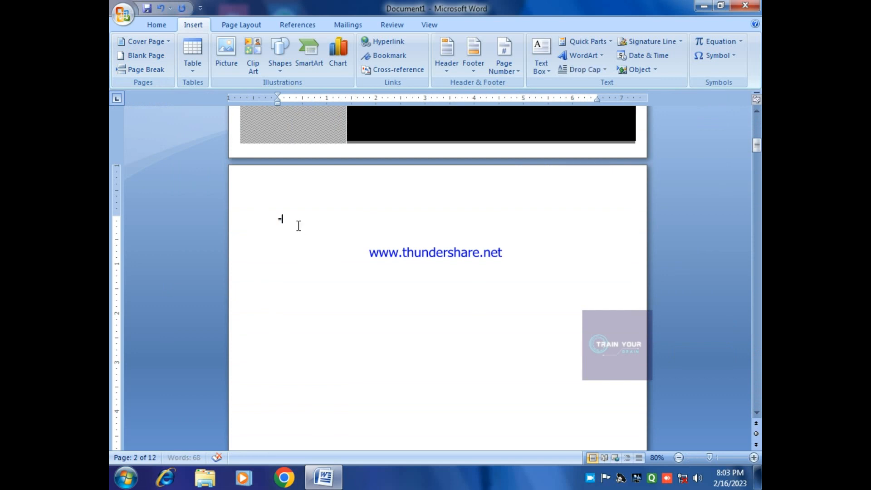
text(rand())
key(Return)
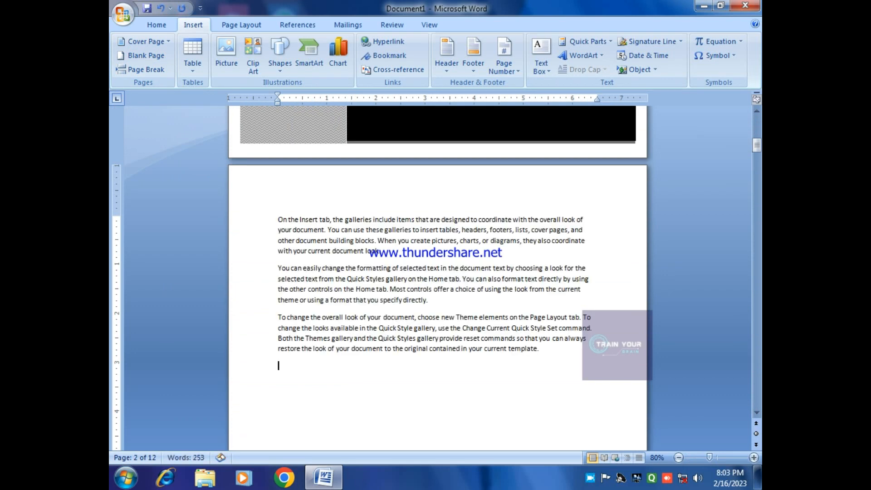
Insert a page break after the second sample paragraph, which ends with "specify directly."
scroll(300, 225, up, 1)
scroll(299, 224, up, 2)
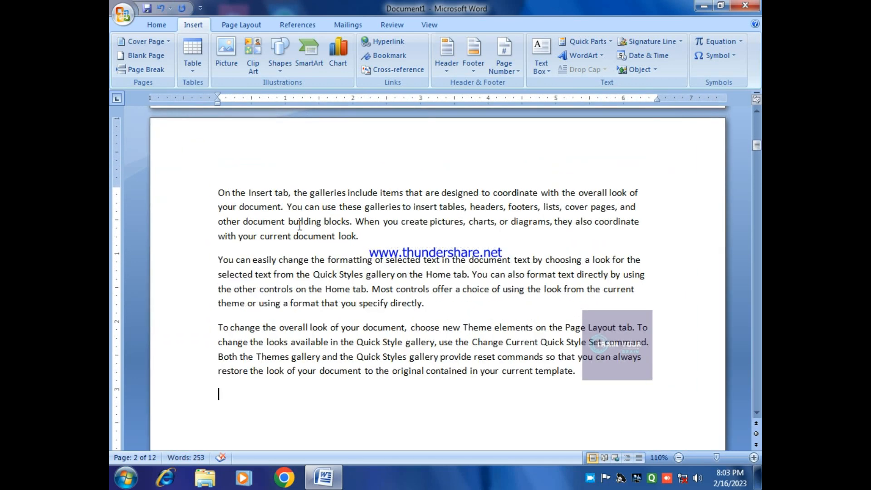
scroll(363, 270, down, 1)
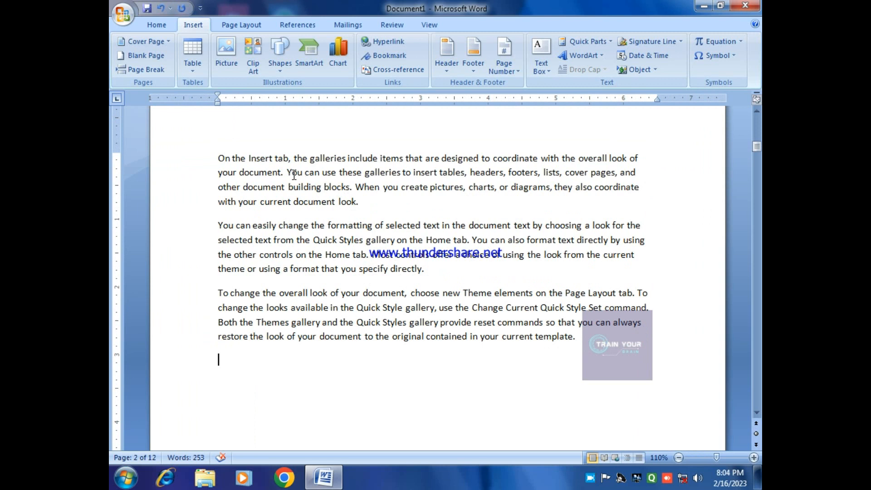
drag(214, 150, 447, 265)
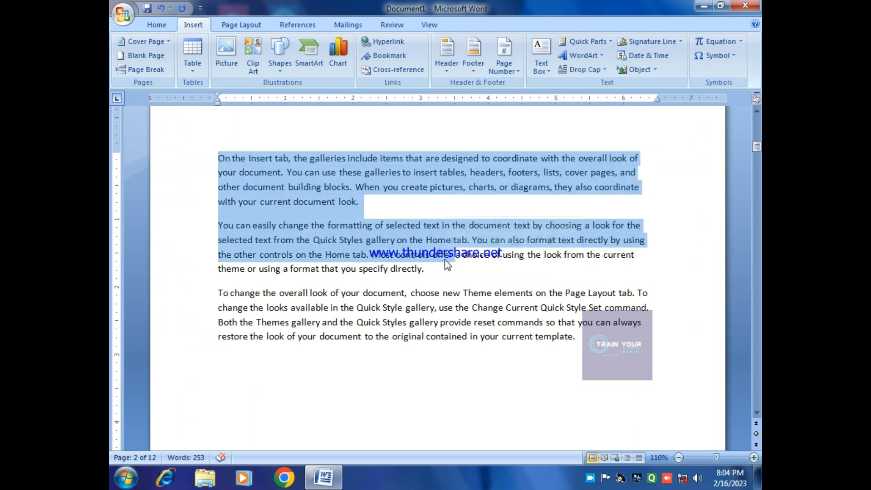
click(446, 278)
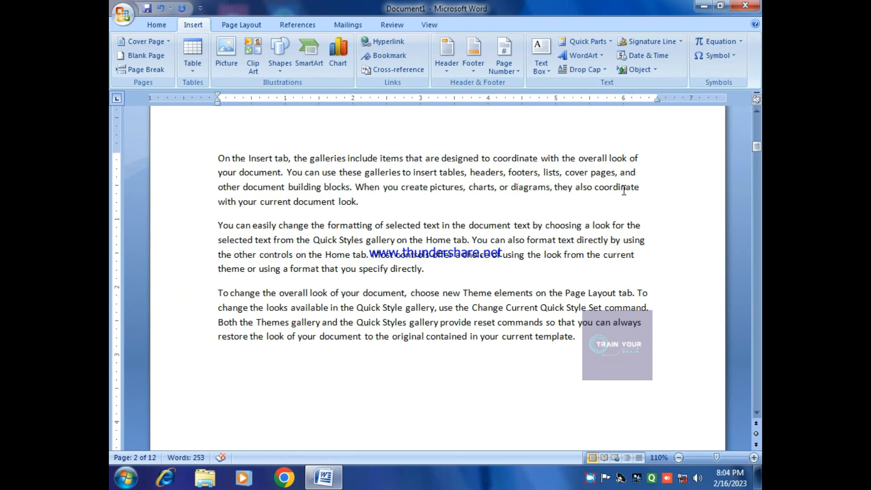
click(143, 71)
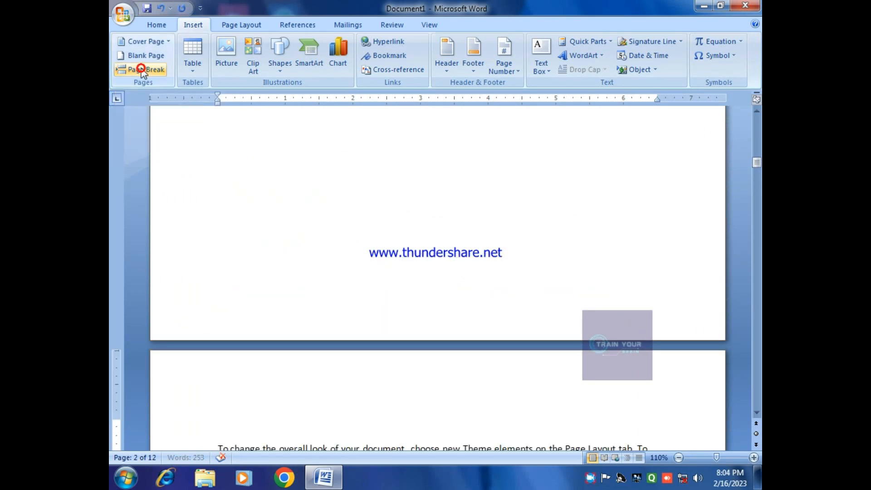
scroll(389, 179, down, 15)
scroll(398, 194, down, 1)
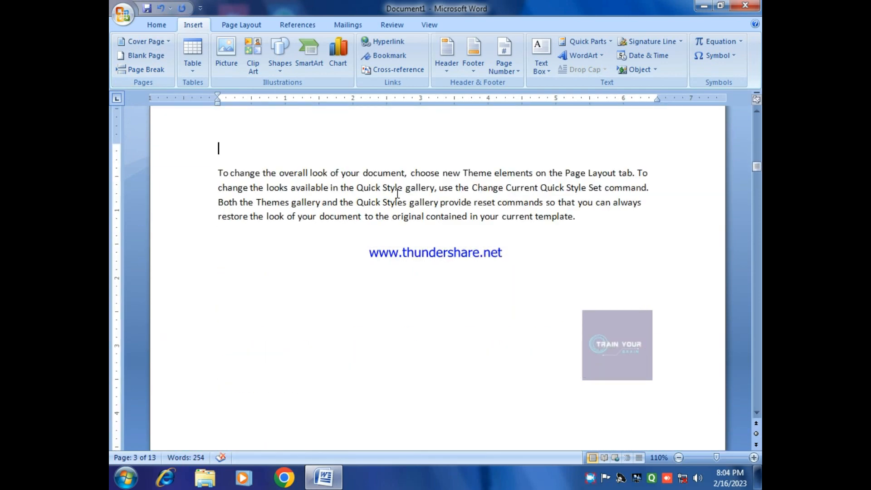
Undo the page break and insert it again at the same place after the second paragraph
key(ctrl+z)
scroll(377, 196, up, 4)
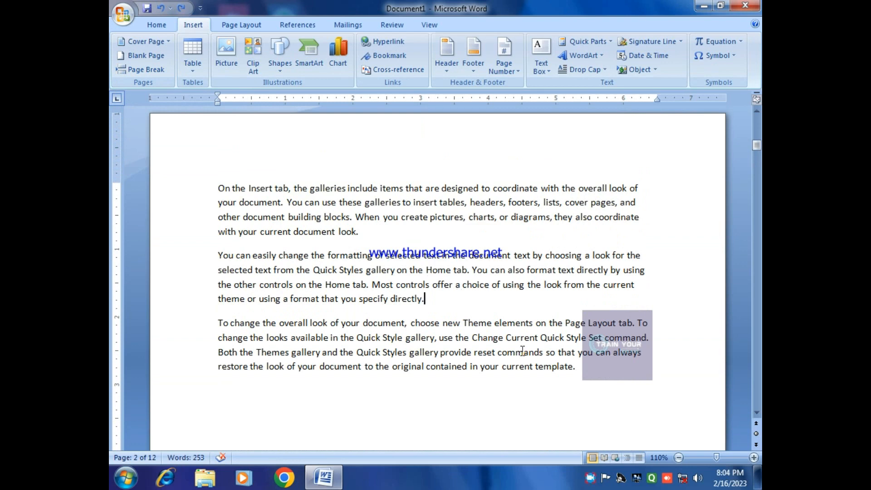
key(ctrl+Return)
scroll(465, 289, down, 8)
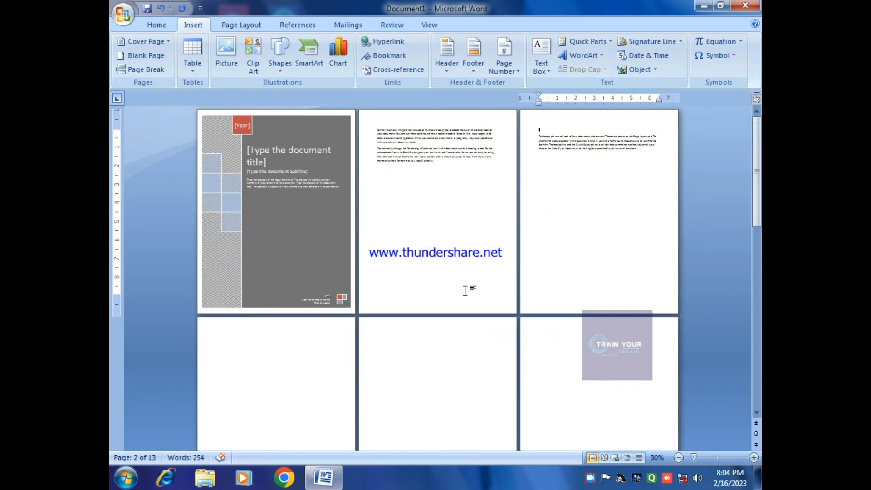
Clear the cover page, sample text and extra pages to leave a single empty page
click(414, 173)
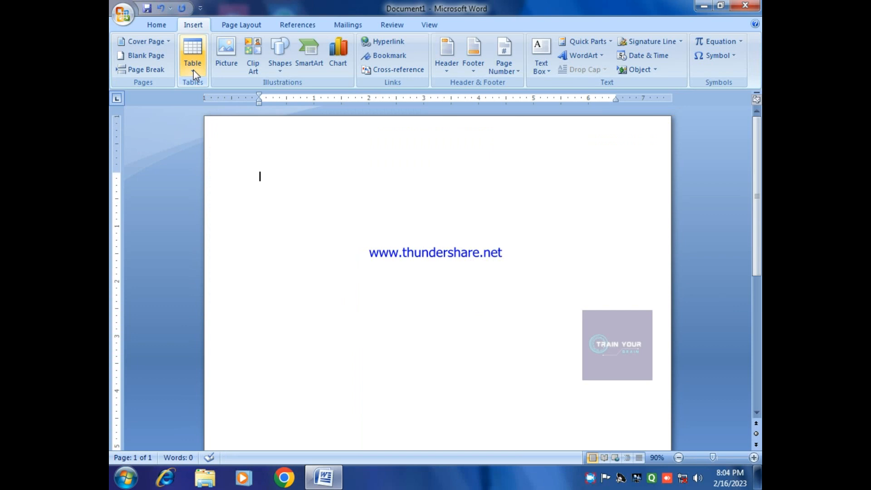
Insert a table of 10 columns and 8 rows using the table grid, and delete the whole table again
click(194, 70)
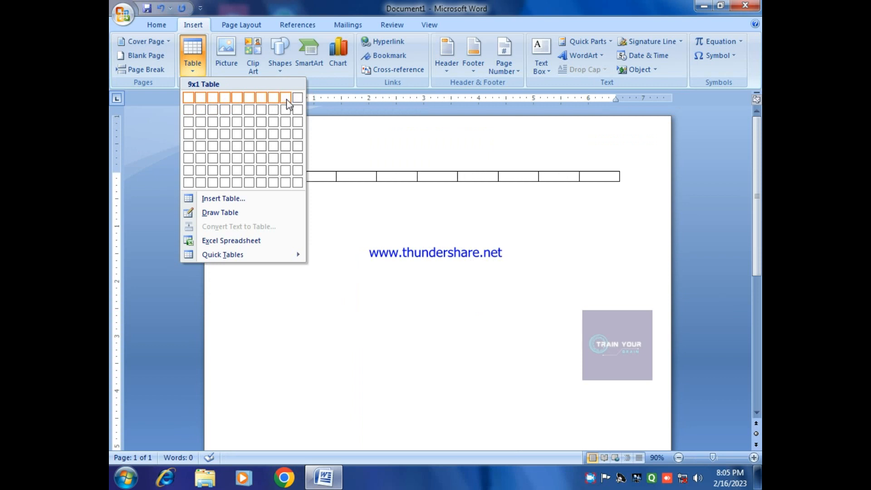
click(299, 183)
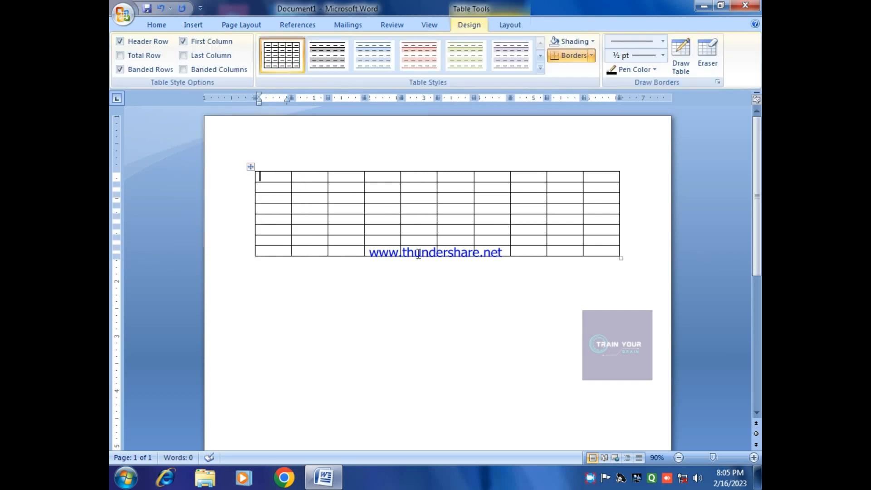
click(251, 166)
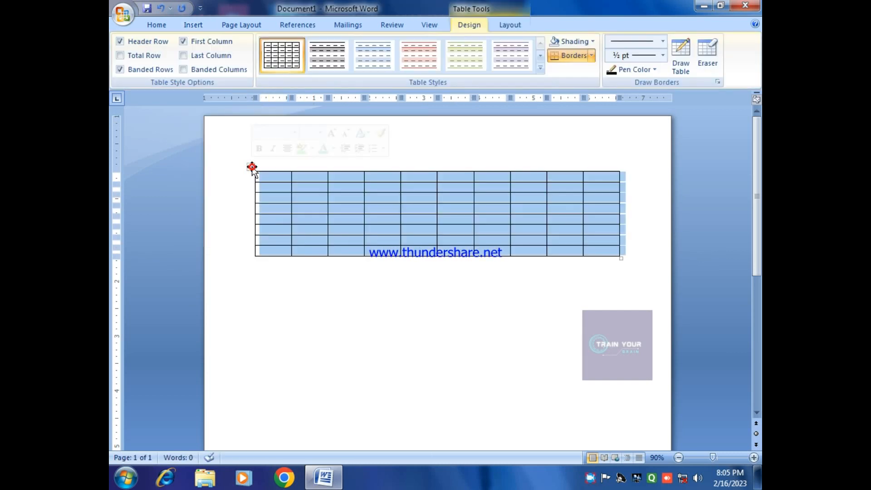
key(BackSpace)
Insert a table of 5 columns and 2 rows through the Insert Table dialog, and undo it again
click(189, 27)
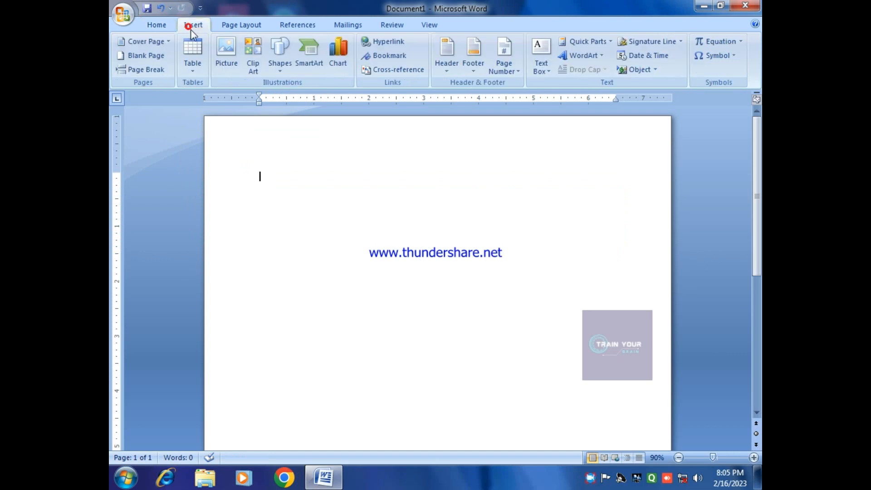
click(202, 73)
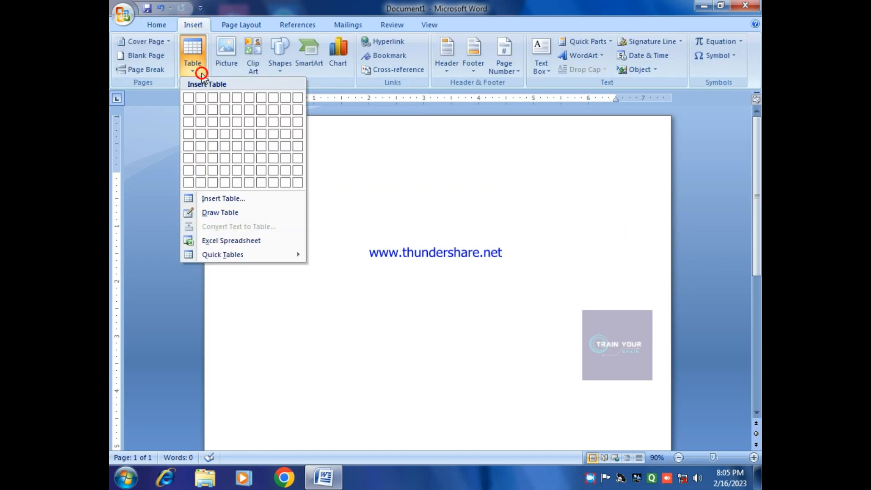
click(215, 201)
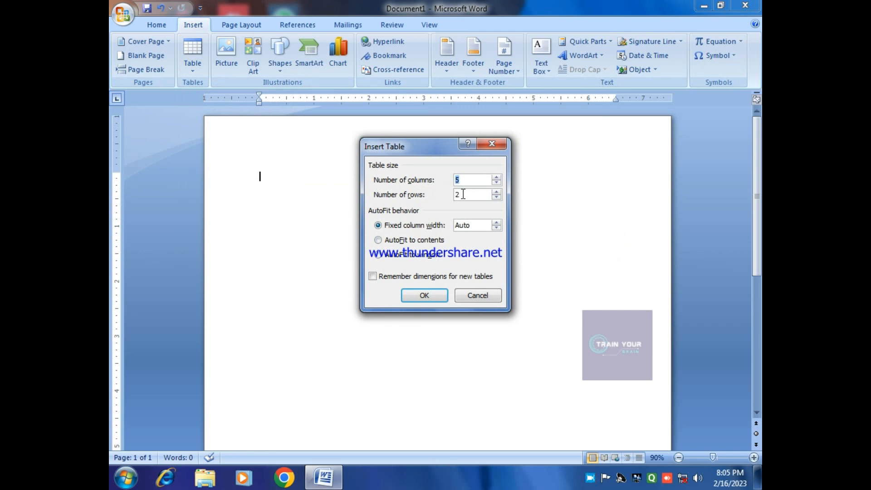
click(435, 294)
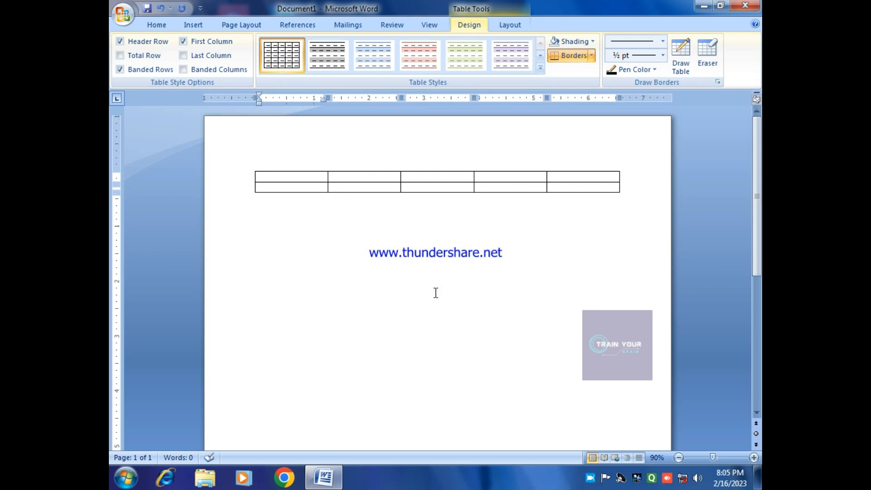
key(ctrl+z)
Insert a table of 20 columns and 10 rows through the Insert Table dialog, and delete the whole table again
click(194, 25)
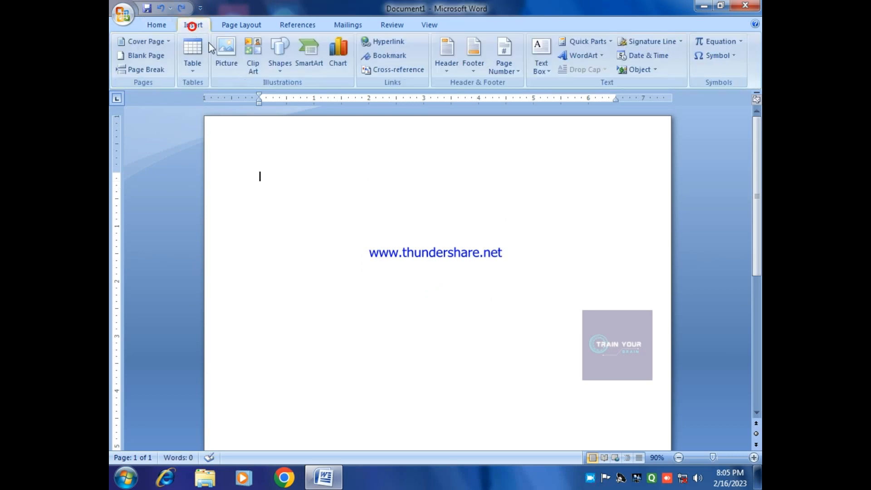
click(198, 71)
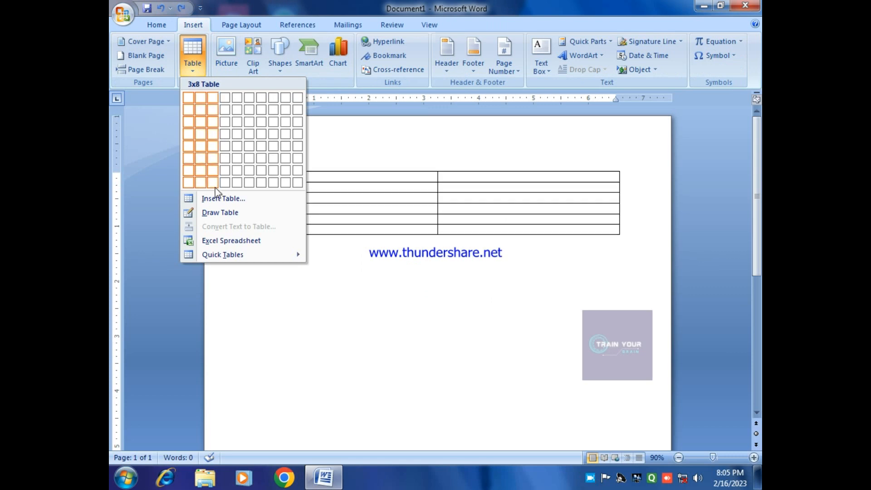
click(236, 200)
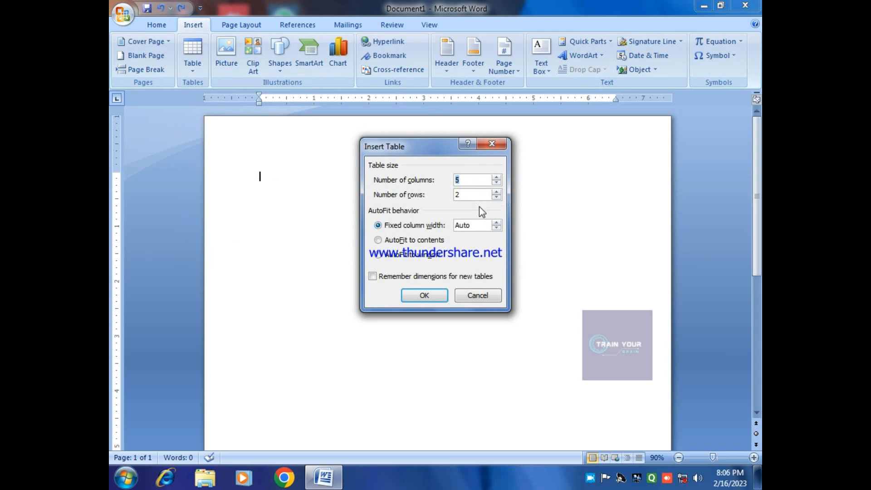
text(20)
click(424, 295)
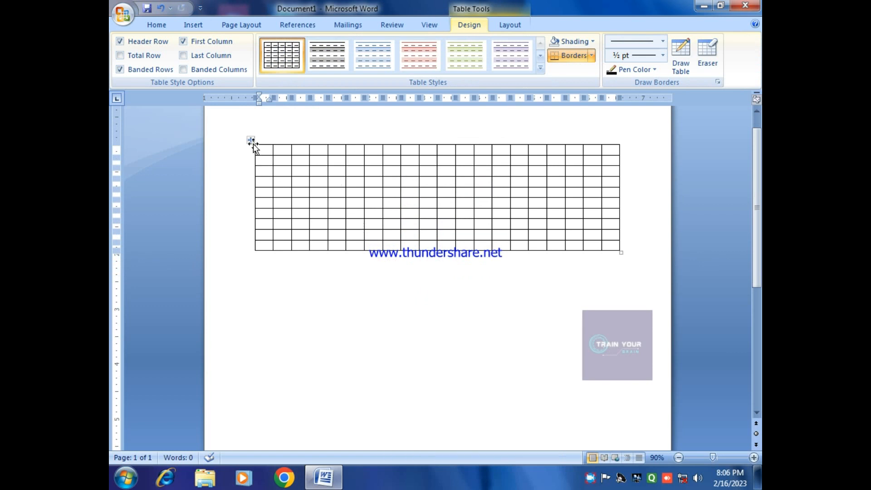
click(251, 139)
key(BackSpace)
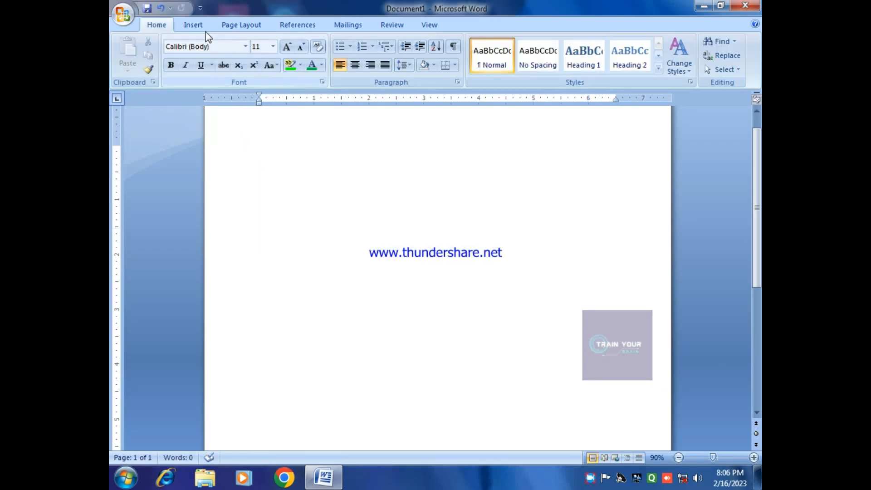
Draw a table frame about 6 inches wide and 3 inches high, with a horizontal line separating a narrow first row
click(193, 25)
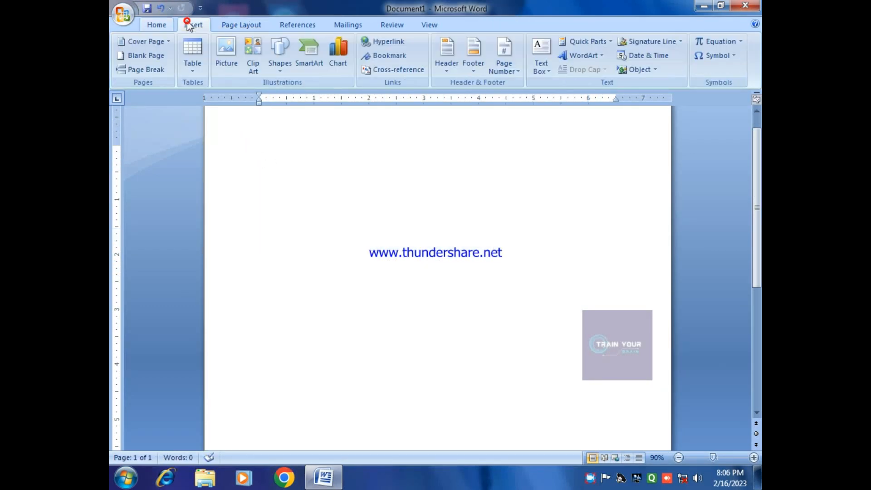
click(193, 68)
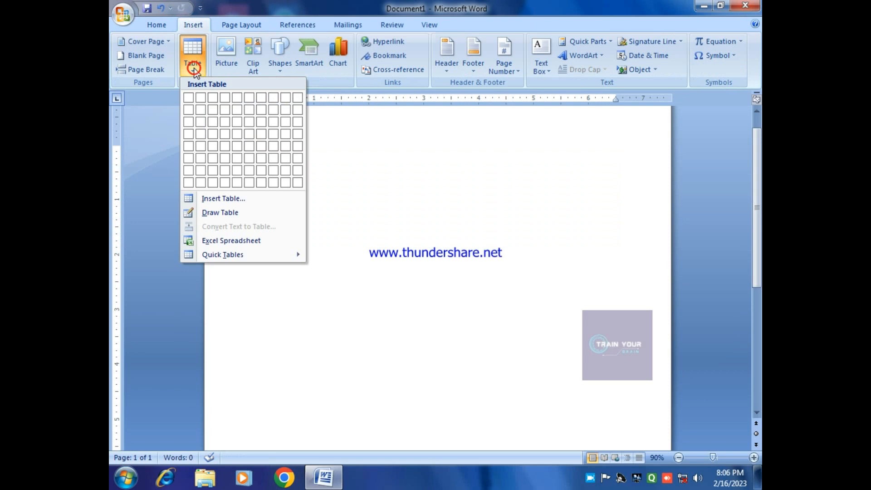
click(217, 214)
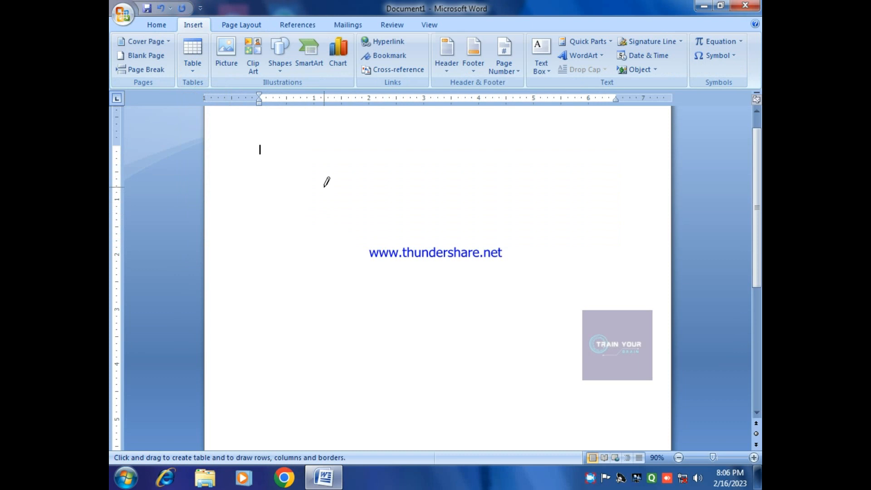
mouse_move(275, 159)
mouse_down()
mouse_move(455, 311)
mouse_move(608, 321)
mouse_up()
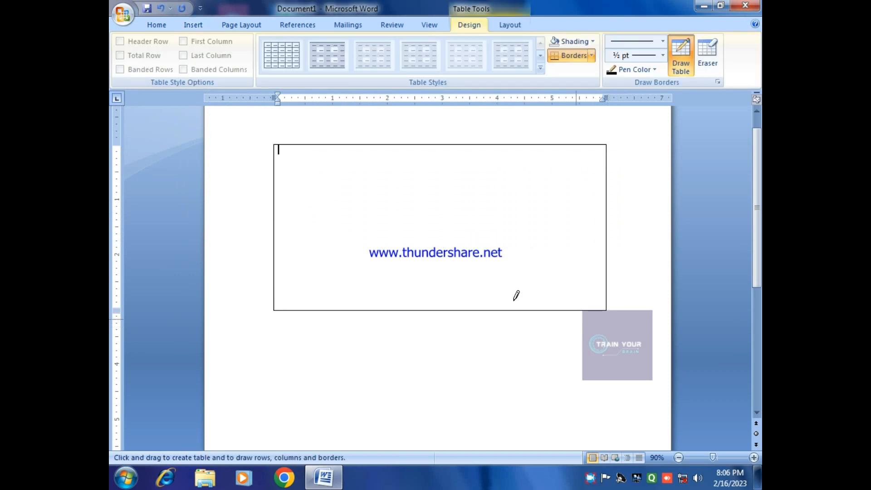
drag(274, 175, 529, 176)
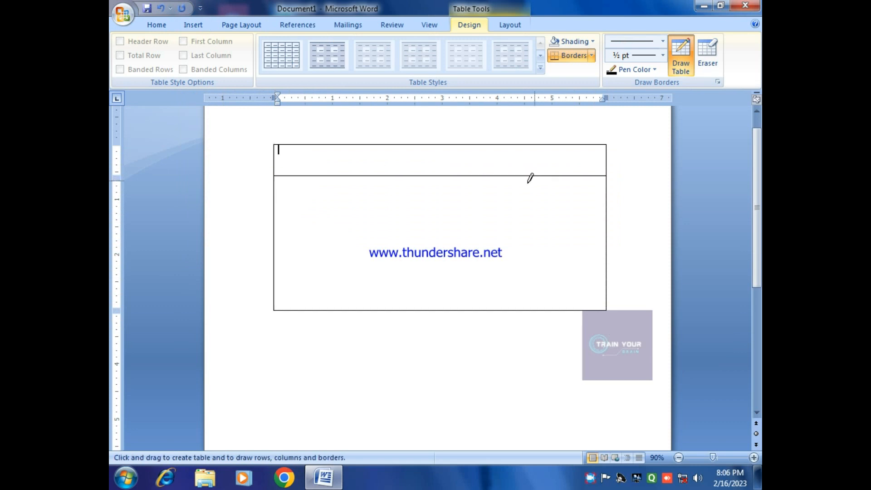
Divide the drawn table's lower row into seven columns with vertical lines, and delete the whole table again
drag(301, 177, 301, 310)
drag(347, 176, 358, 301)
drag(403, 177, 407, 289)
drag(457, 175, 461, 281)
mouse_move(542, 174)
mouse_down()
mouse_move(526, 173)
mouse_move(531, 277)
mouse_move(568, 253)
mouse_move(567, 263)
mouse_up()
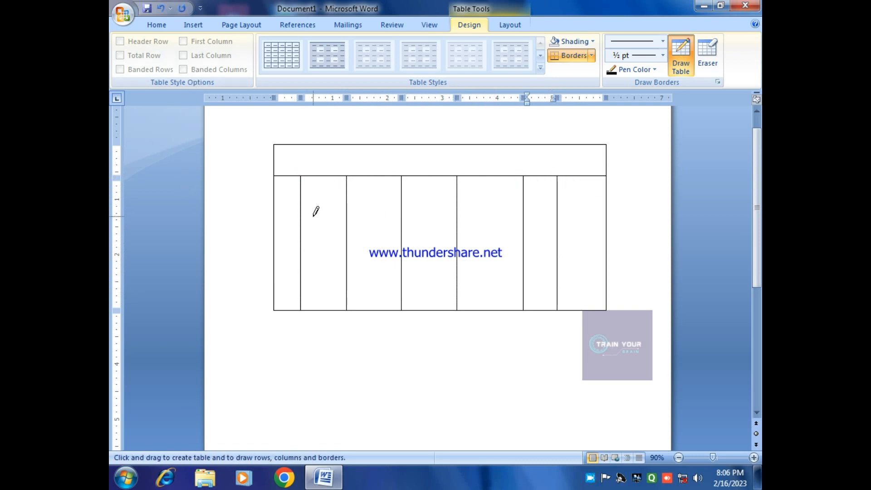
key(ctrl+a)
key(Delete)
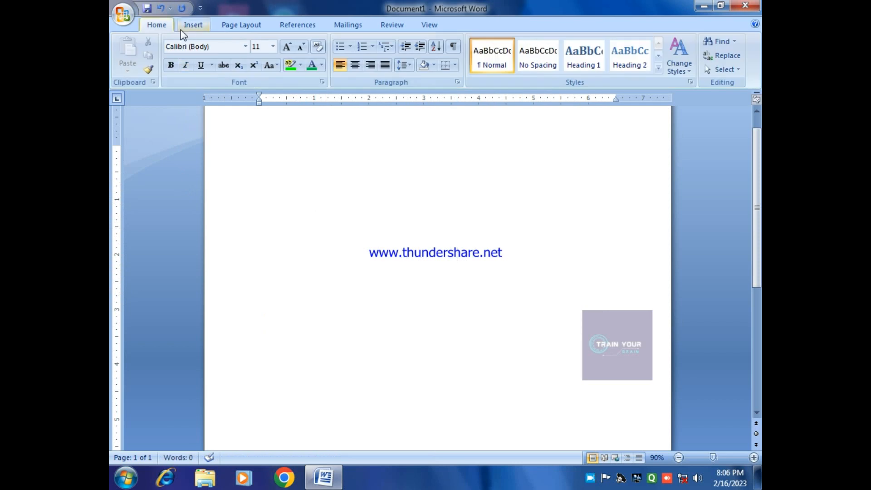
Insert an embedded Excel spreadsheet on the empty page and enlarge its frame from the lower corner
click(194, 24)
click(193, 70)
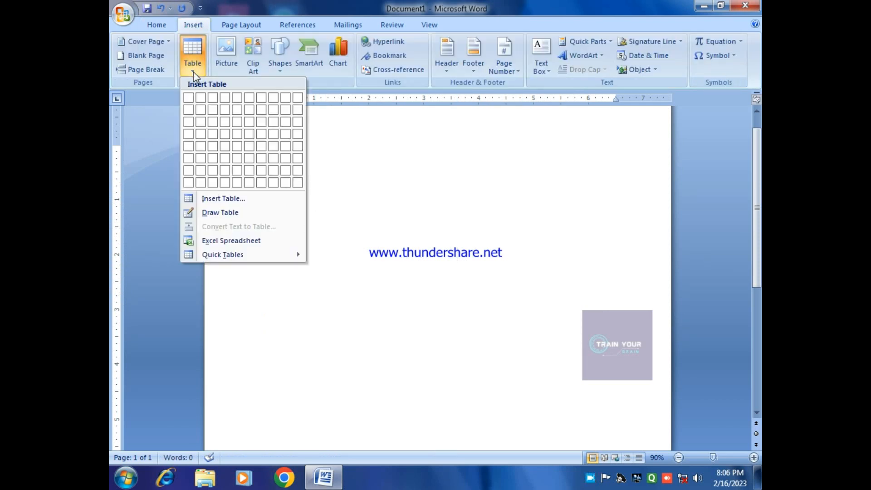
click(221, 245)
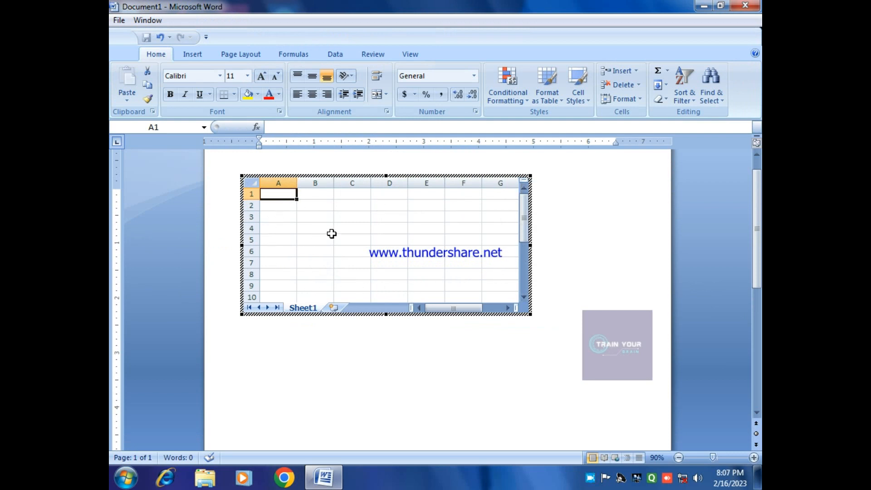
drag(527, 313, 569, 370)
click(287, 227)
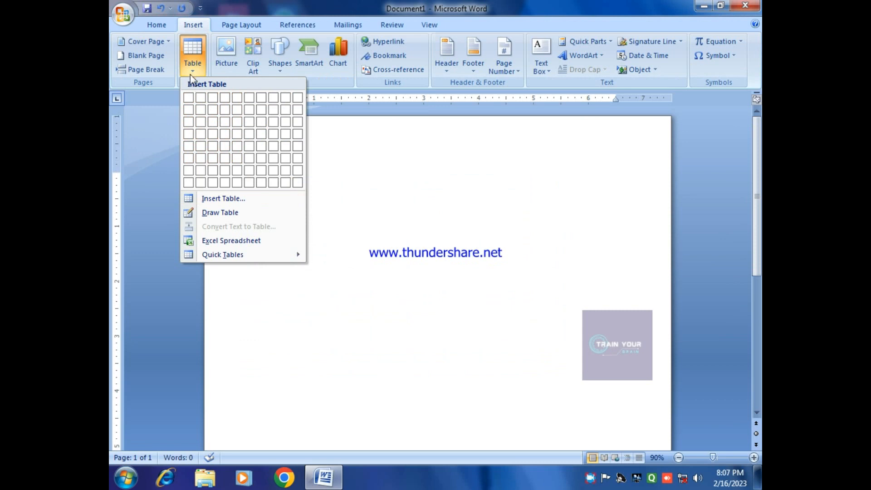
Insert the built-in quick table "With Subheads 1" on the empty page
mouse_move(210, 258)
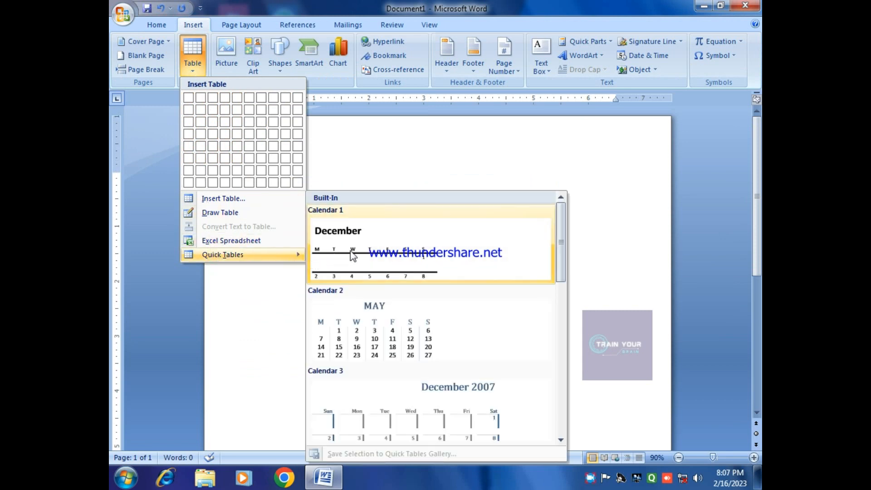
scroll(394, 279, down, 6)
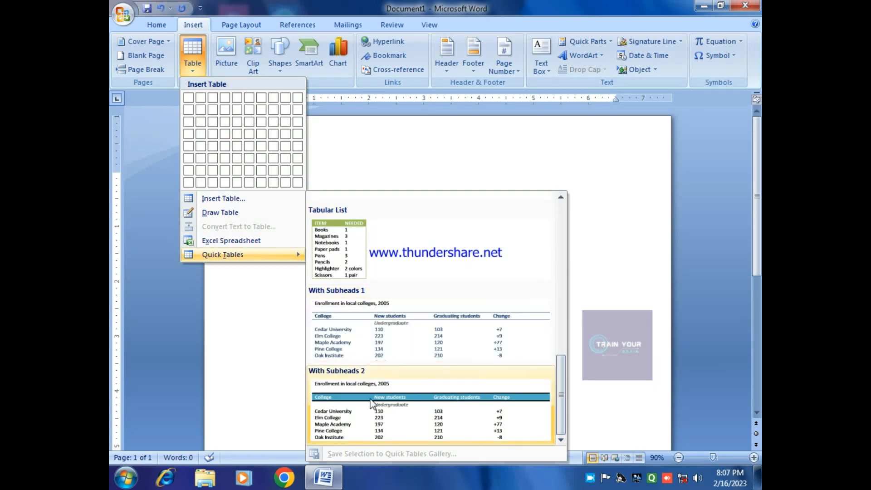
click(323, 346)
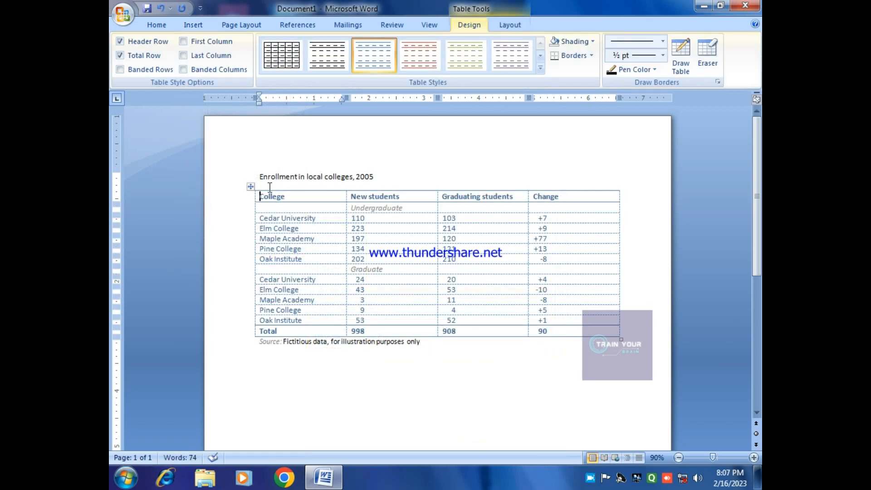
Examine the college enrollment table by selecting all its rows and moving the cursor in and out of it
drag(256, 198, 549, 334)
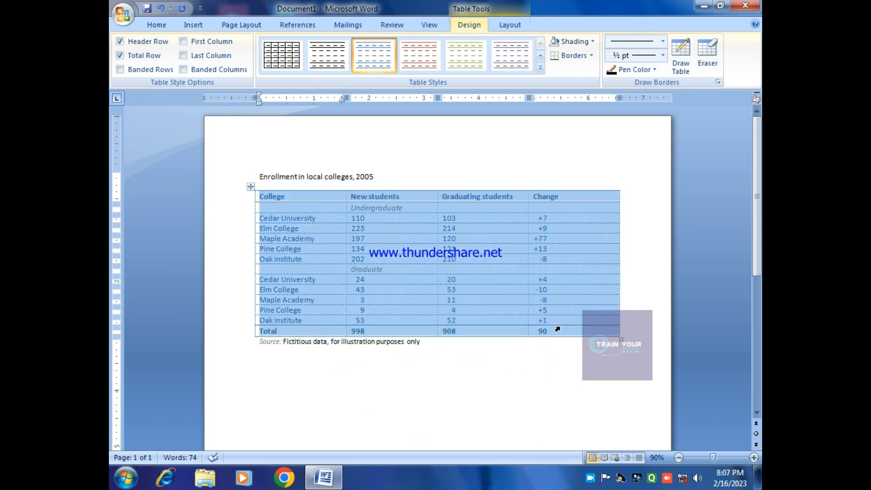
click(367, 394)
click(393, 270)
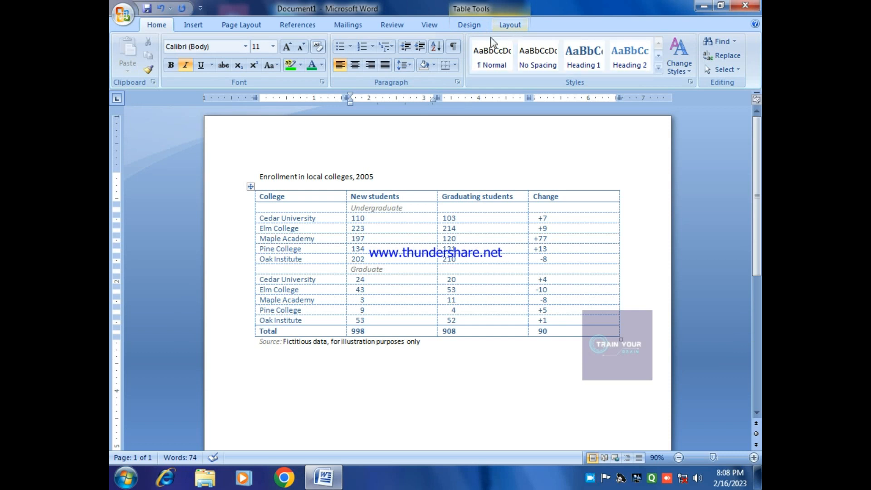
click(410, 377)
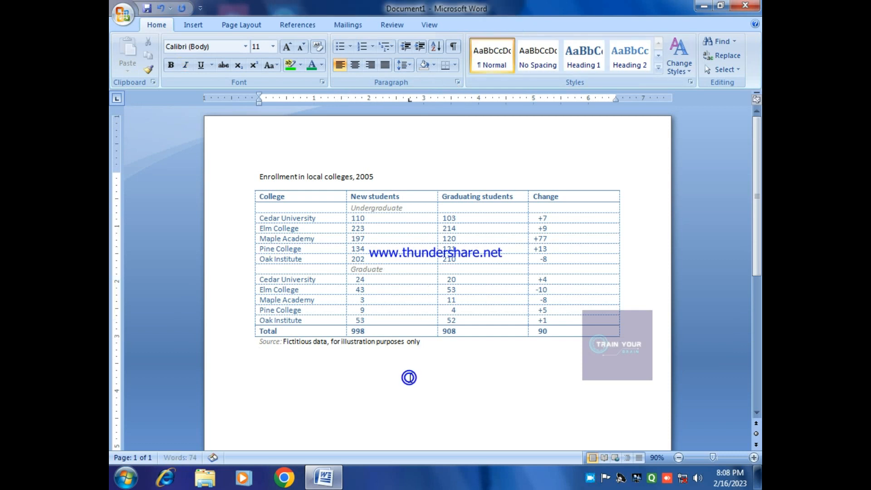
click(429, 258)
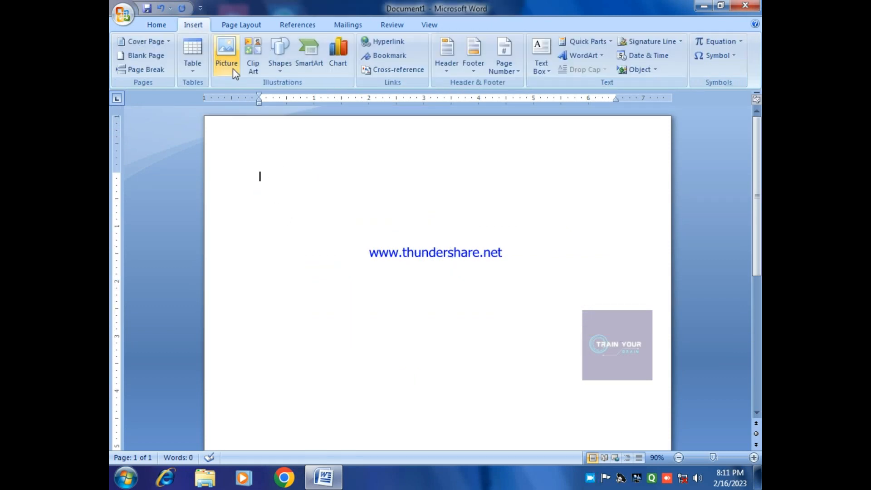
Insert the Koala picture from the Sample Pictures folder into the document
click(225, 57)
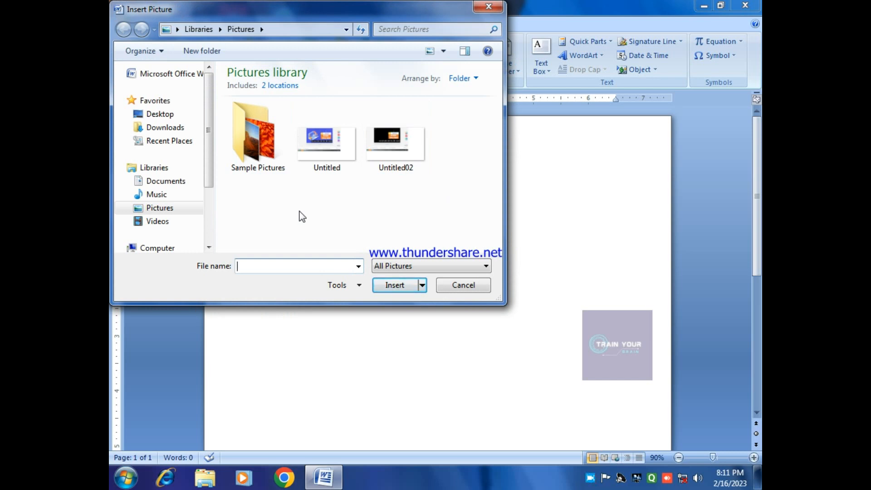
double_click(238, 132)
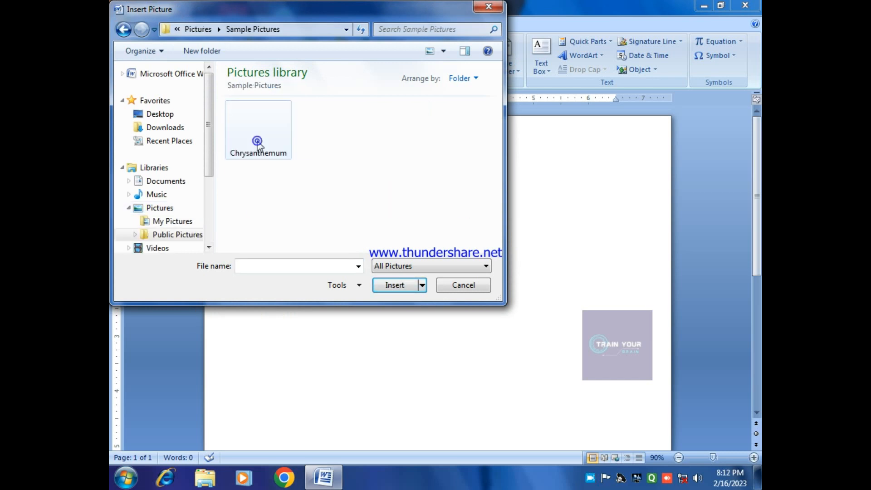
click(269, 186)
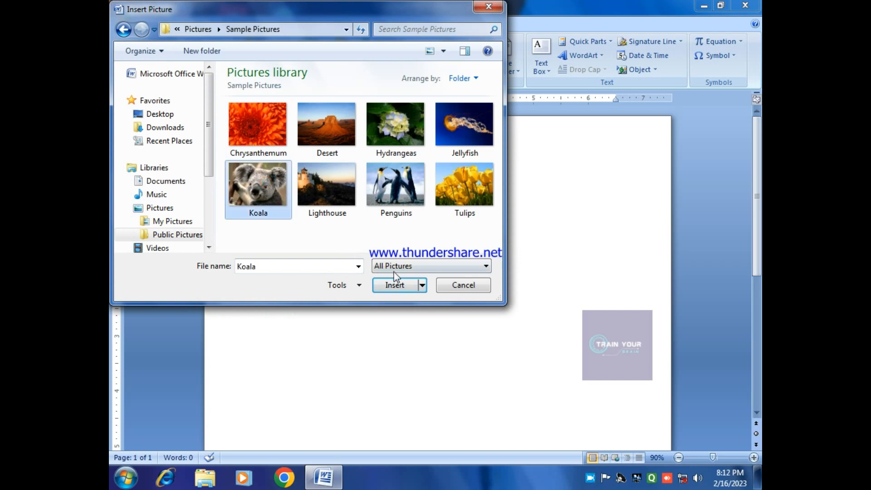
click(400, 287)
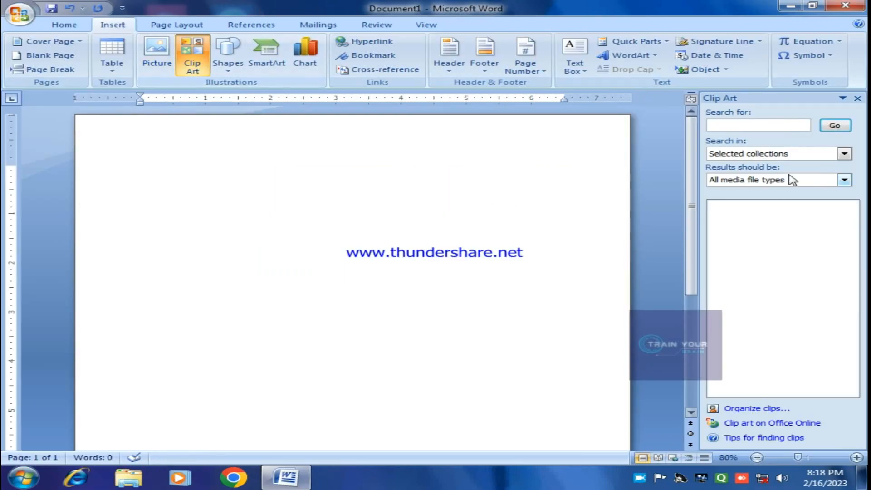
List clip art from all collections, including Microsoft Office Online, and insert the black cow clip into the page
click(844, 130)
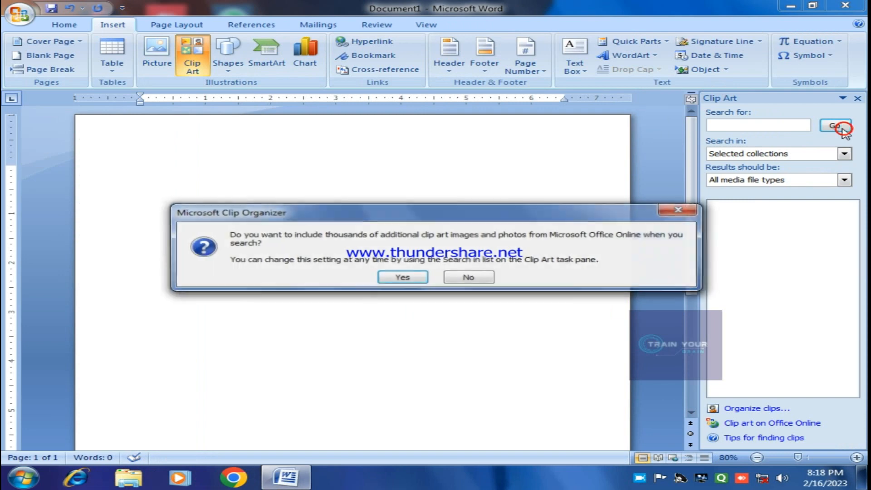
click(414, 277)
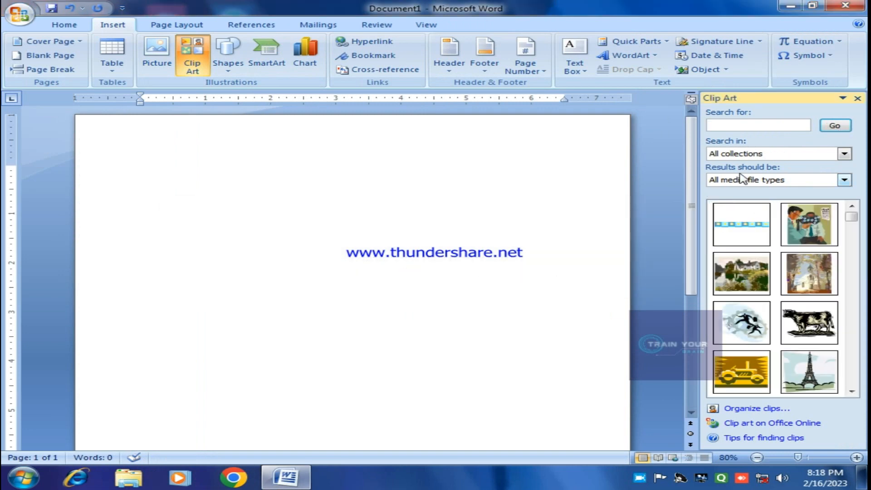
mouse_move(852, 217)
mouse_down()
mouse_move(857, 293)
mouse_move(853, 215)
mouse_up()
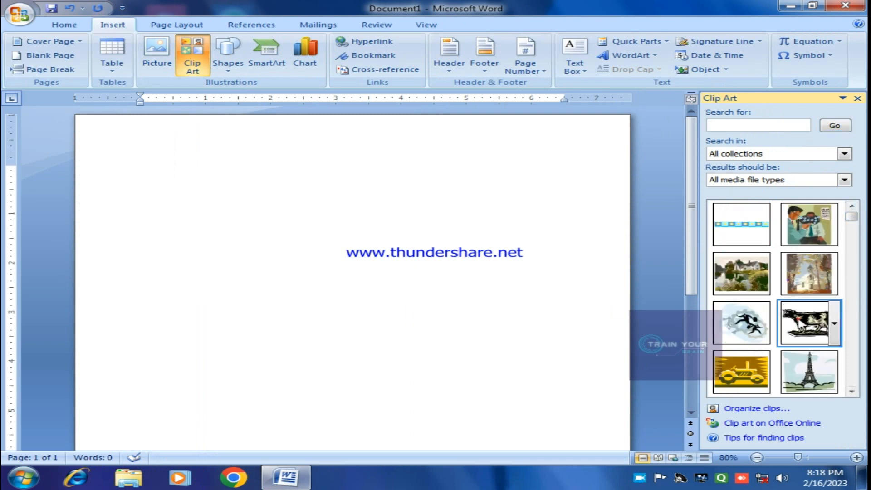
click(802, 320)
drag(322, 261, 416, 310)
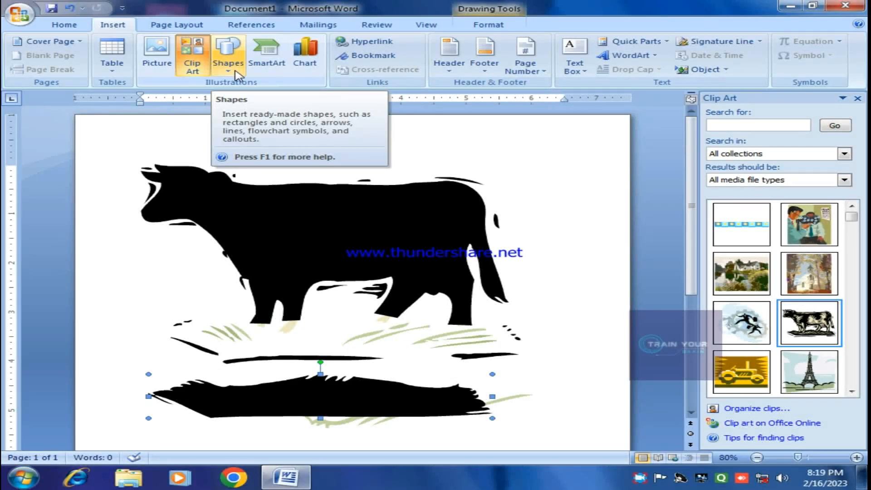
Draw a Smiley Face shape about 3.3" by 3.3" over the middle of the black cow clip
click(236, 71)
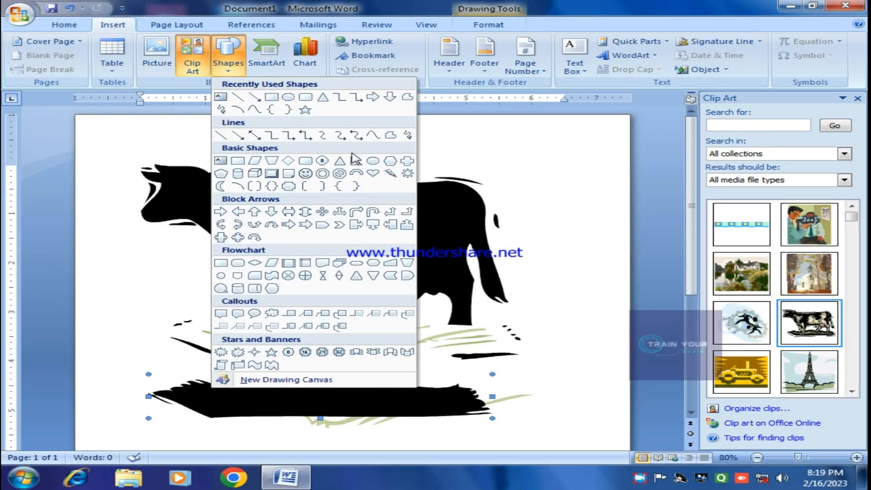
click(306, 173)
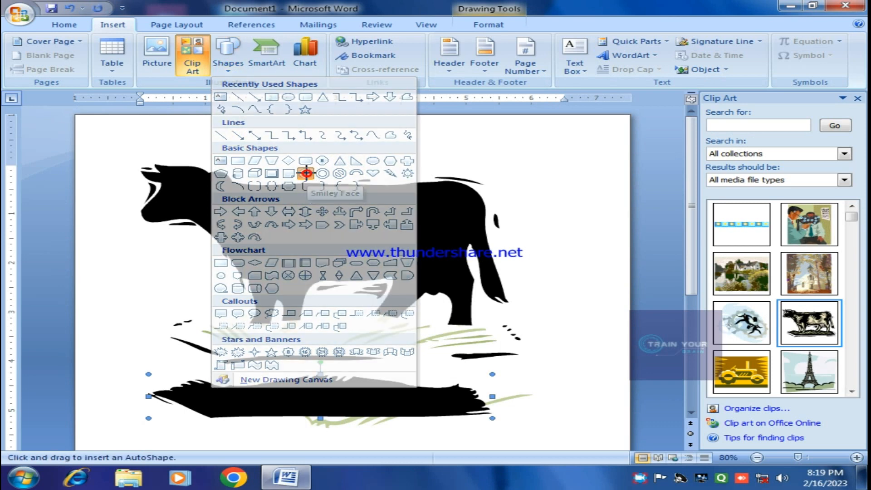
drag(237, 181, 452, 345)
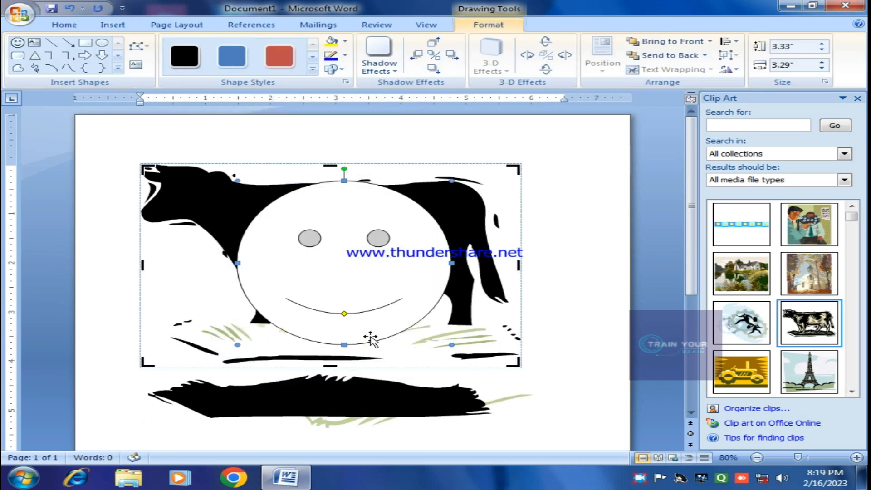
scroll(367, 336, down, 2)
scroll(370, 336, up, 2)
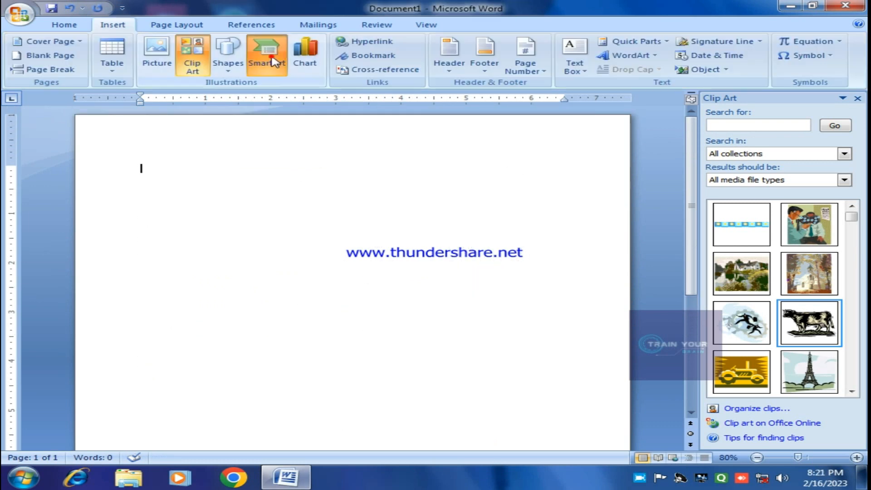
Examine the SmartArt graphic layouts offered in the Process, Cycle, Hierarchy, Relationship, Matrix and Pyramid categories
click(273, 58)
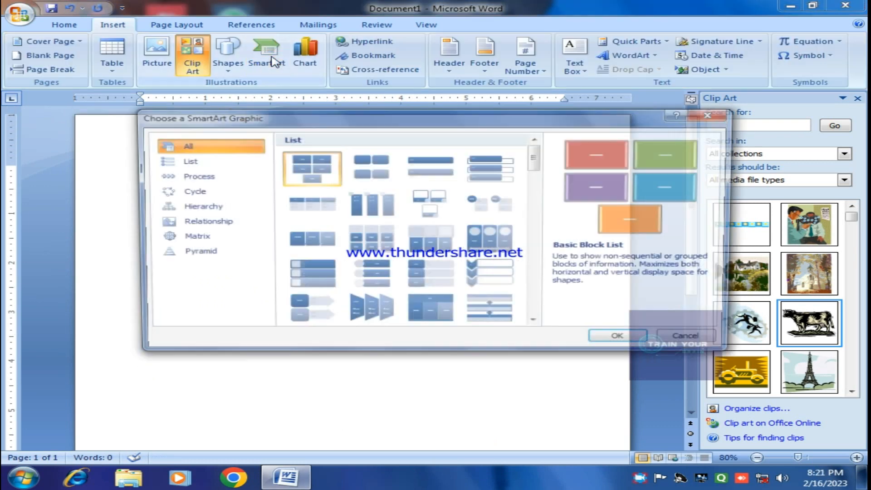
drag(304, 125, 280, 121)
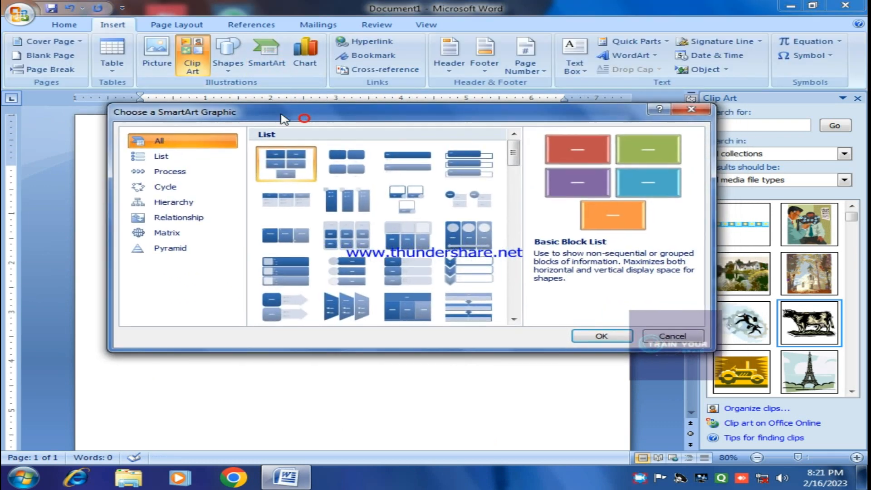
click(170, 156)
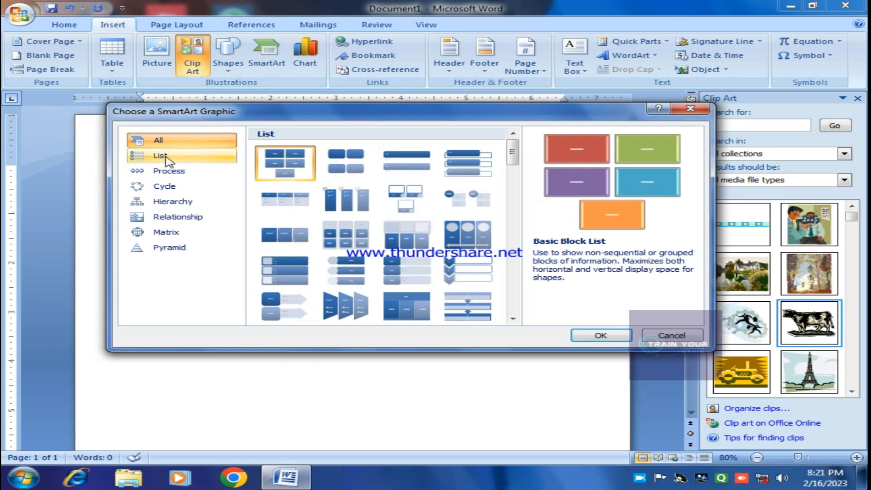
click(174, 172)
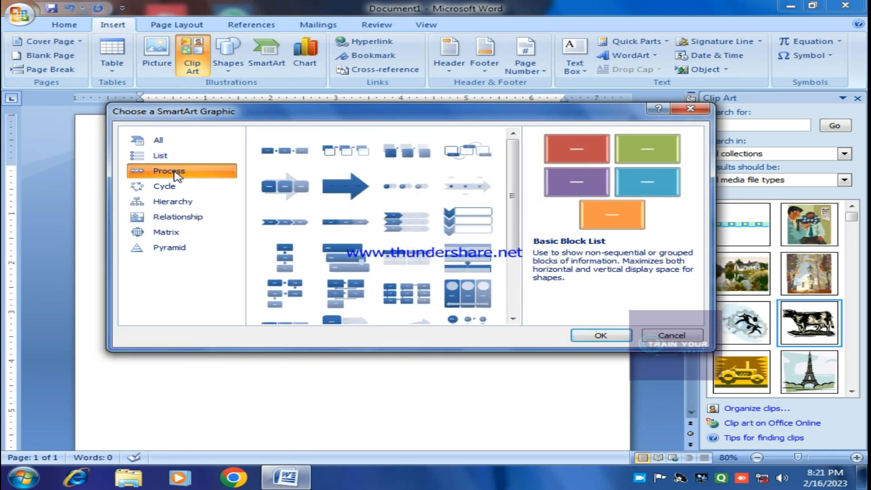
click(176, 192)
click(180, 203)
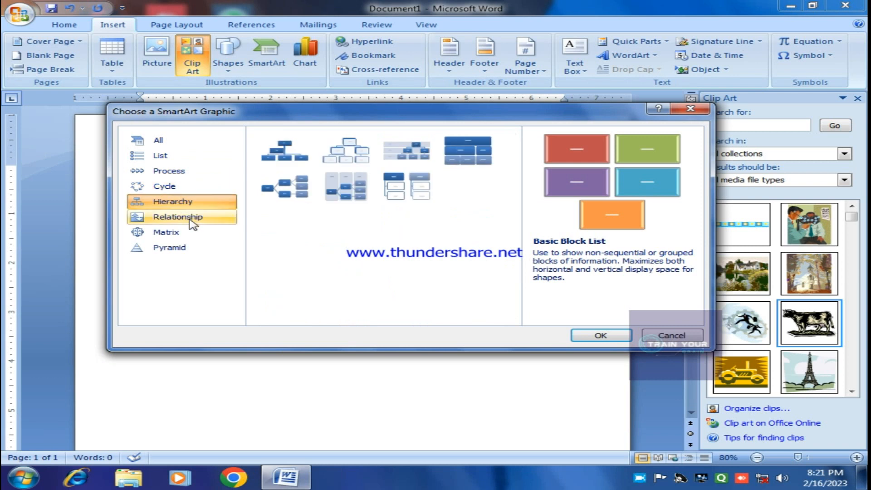
click(191, 221)
click(179, 236)
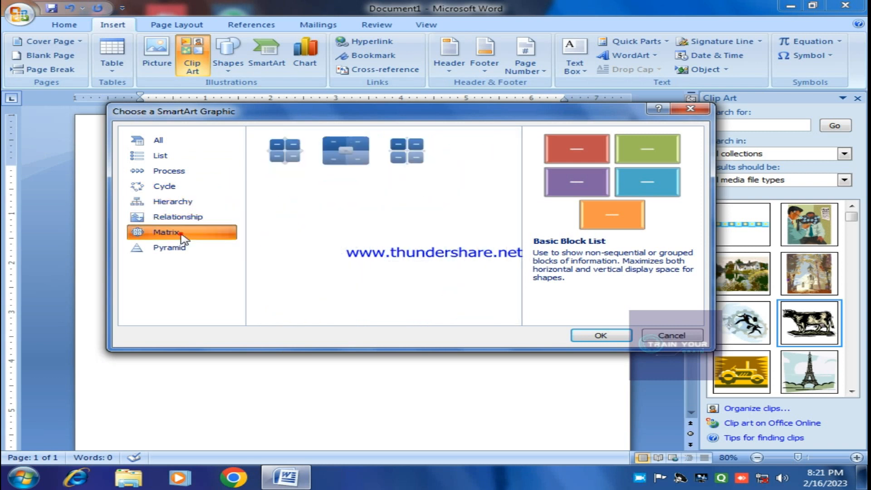
click(185, 251)
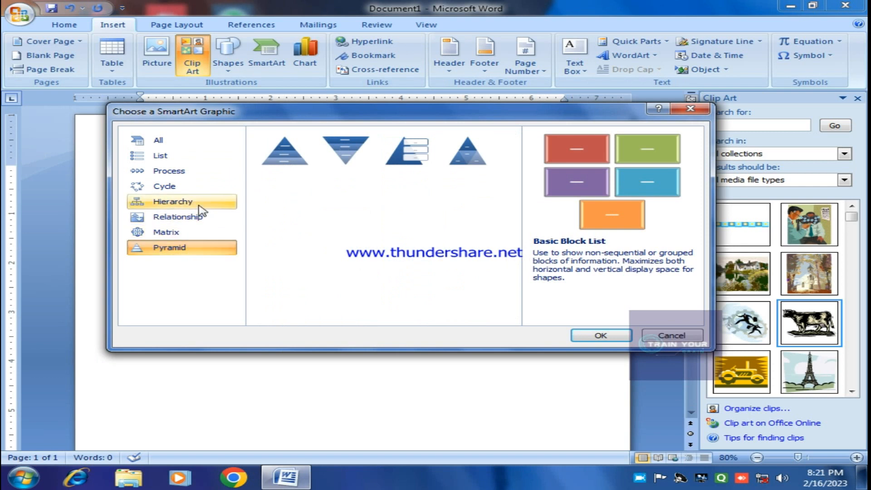
click(172, 171)
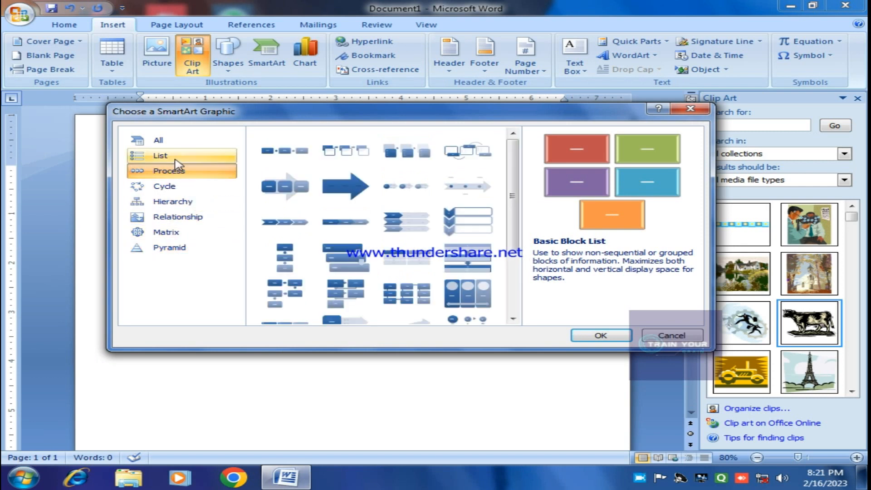
Insert a Vertical Picture List SmartArt graphic from the List category into the empty page
click(176, 159)
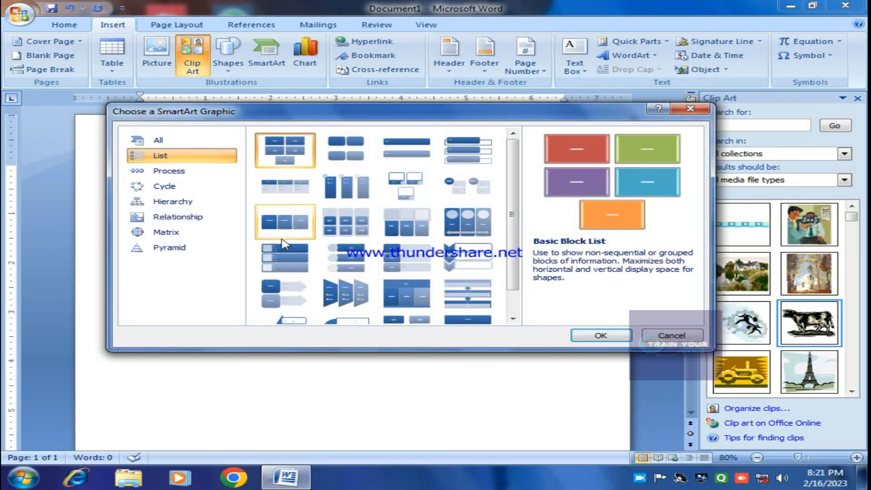
click(287, 254)
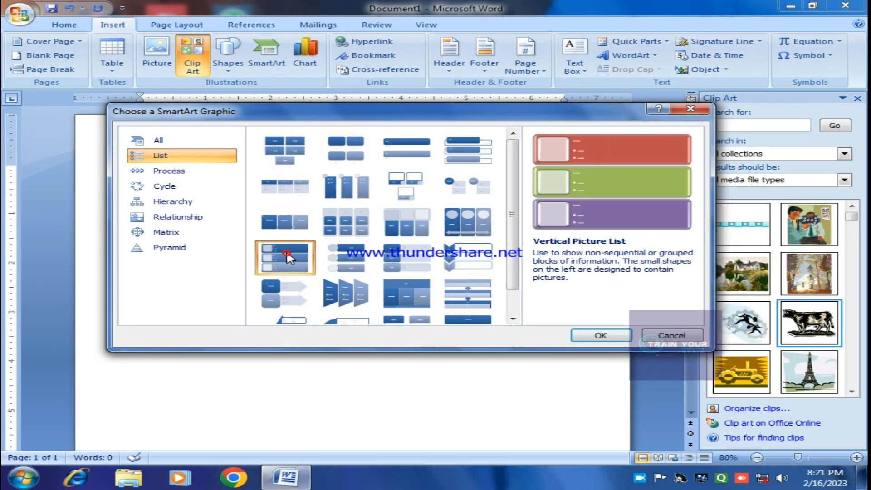
click(599, 335)
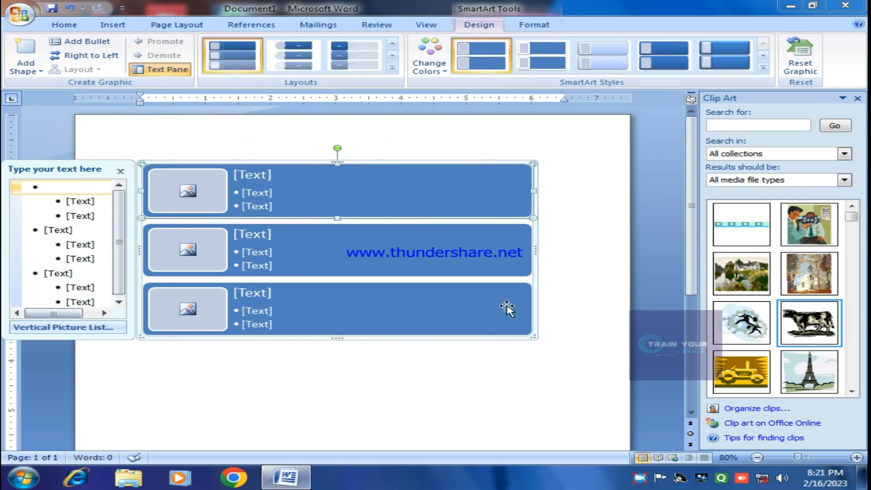
Fill the first picture placeholder of the SmartArt list with the Tulips picture from the Sample Pictures folder
click(188, 193)
right_click(189, 192)
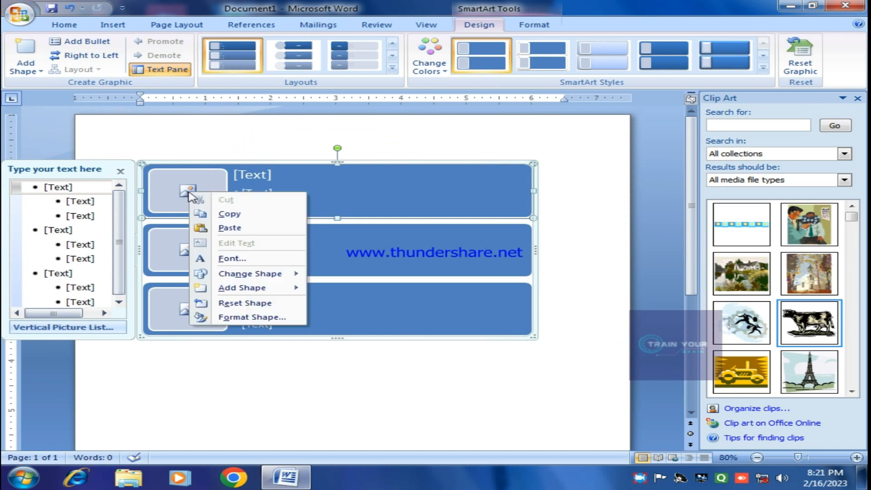
click(232, 308)
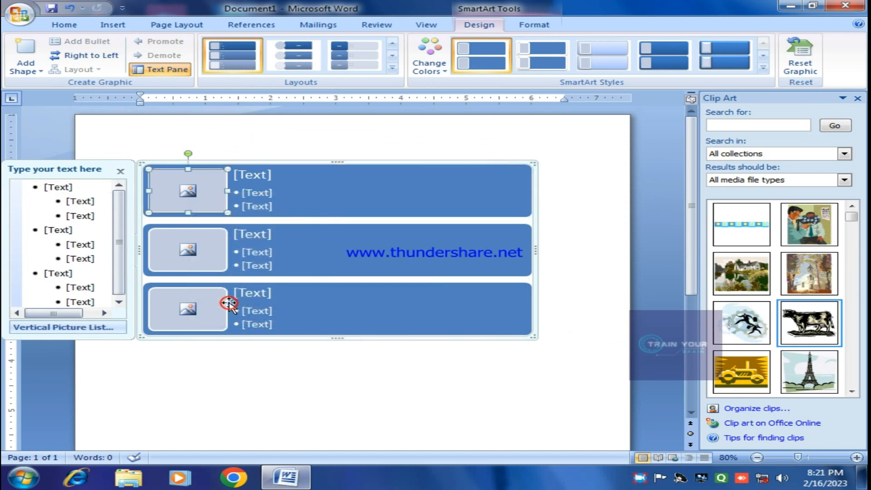
right_click(191, 197)
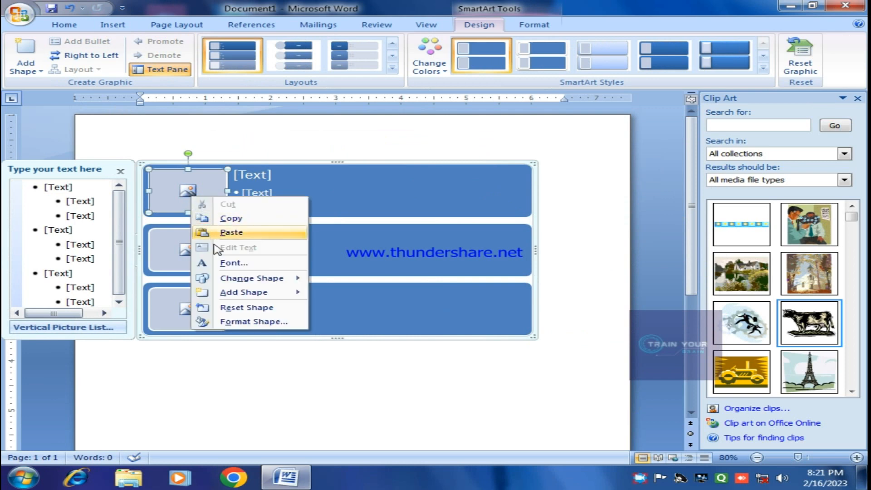
click(229, 322)
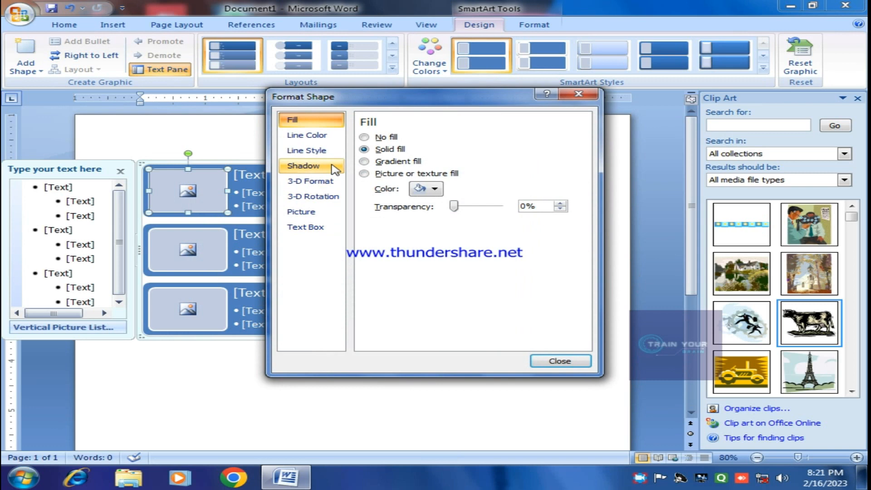
click(364, 174)
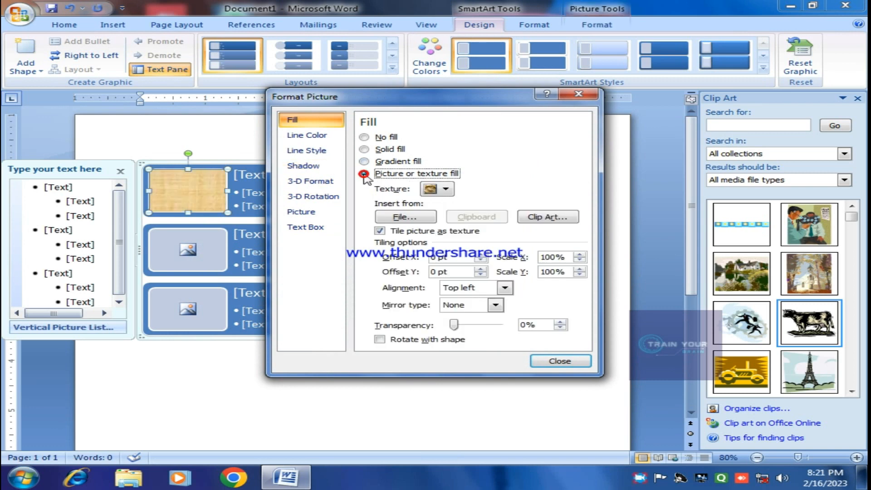
click(404, 217)
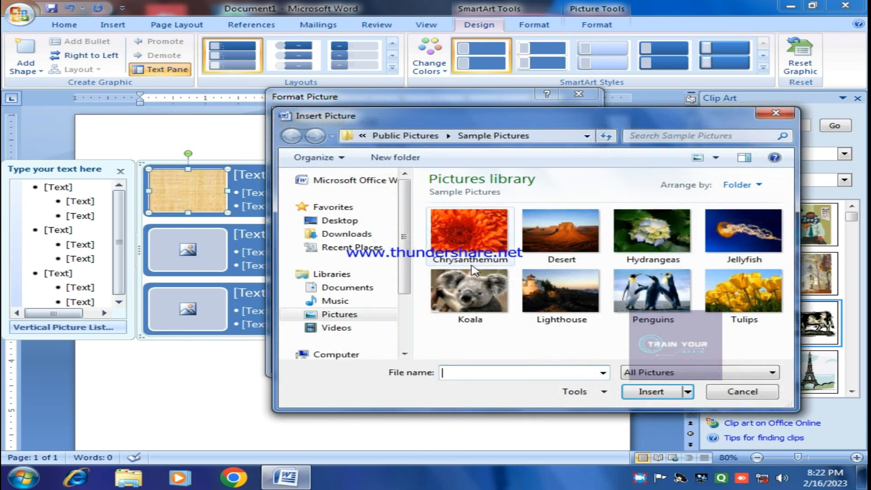
click(740, 288)
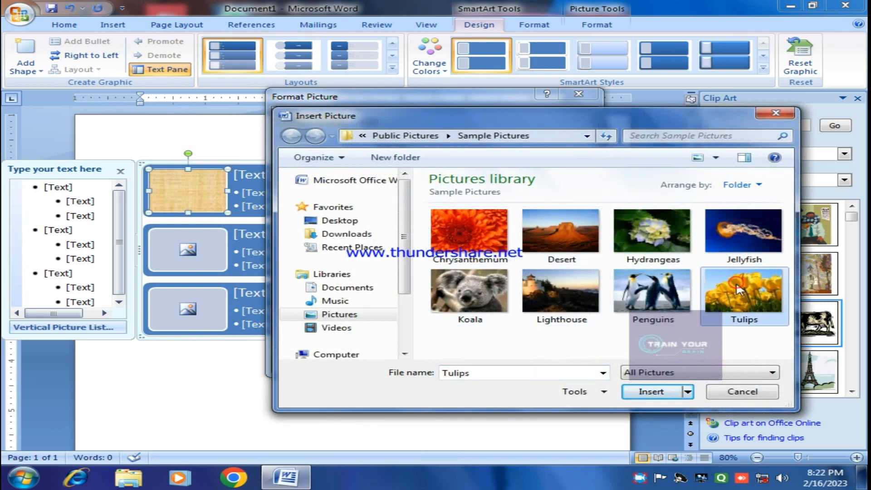
click(651, 391)
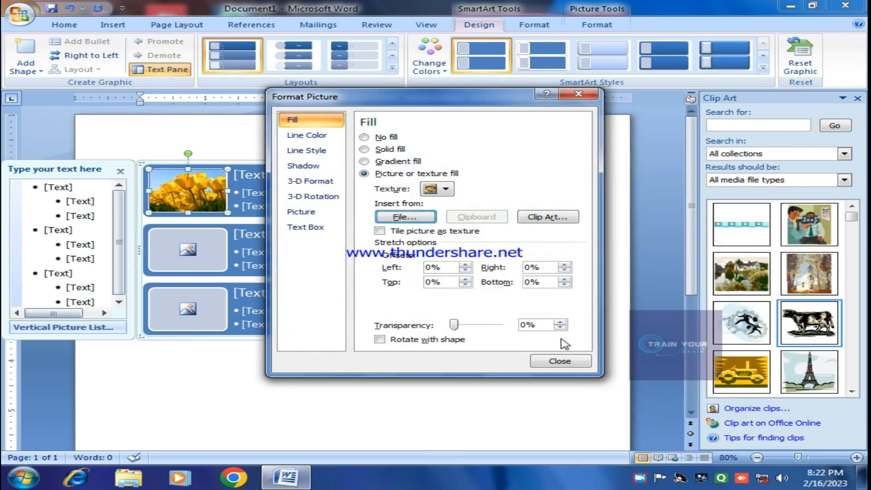
click(553, 362)
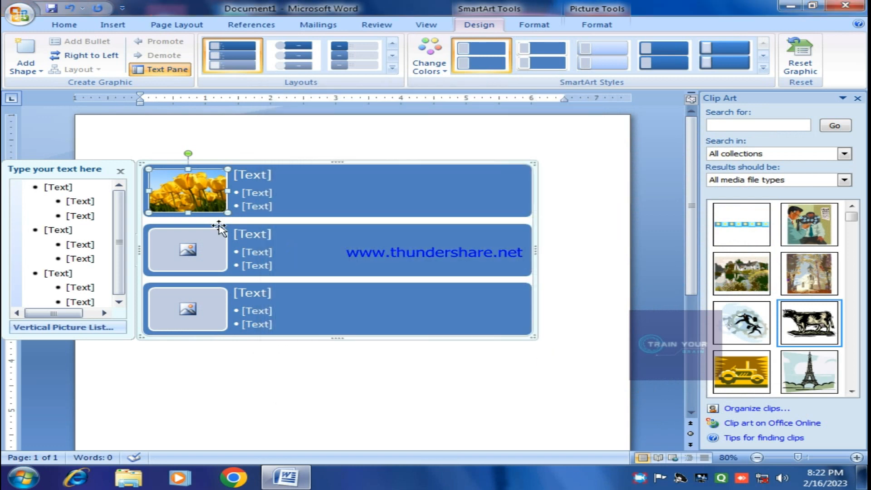
Enter Hardware as the heading of the SmartArt list's first item, beside the tulips picture
click(63, 190)
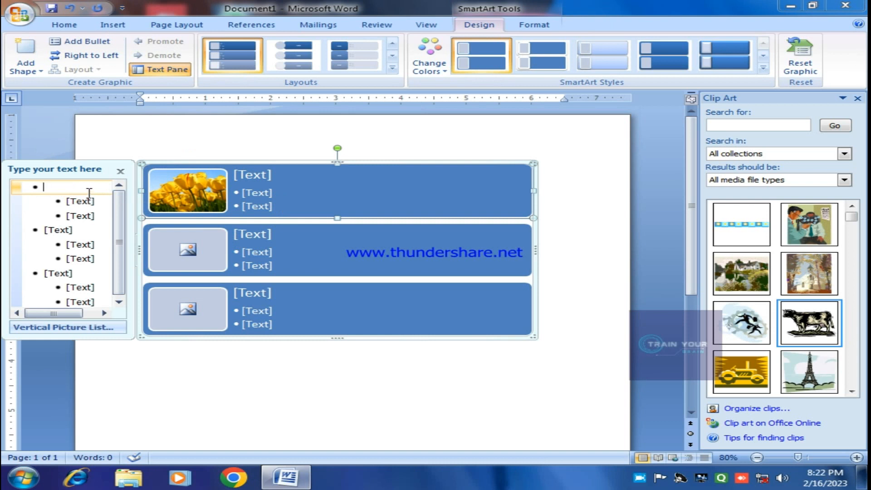
text(H)
text(Ha)
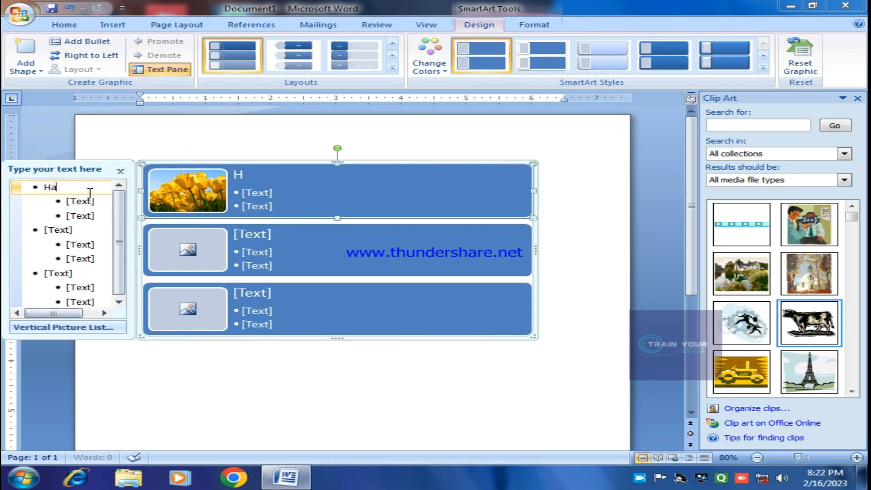
text(rdware)
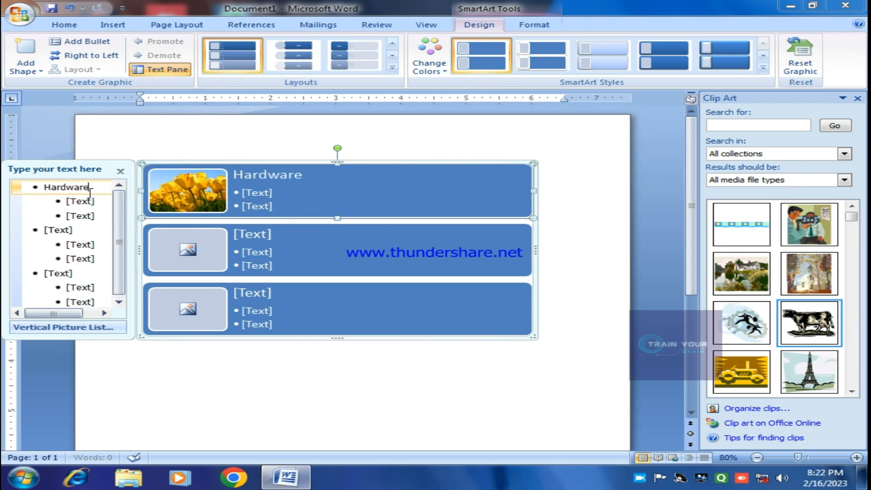
Enter Mouse, keyboard and pad as separate bullets under the Hardware heading
key(Down)
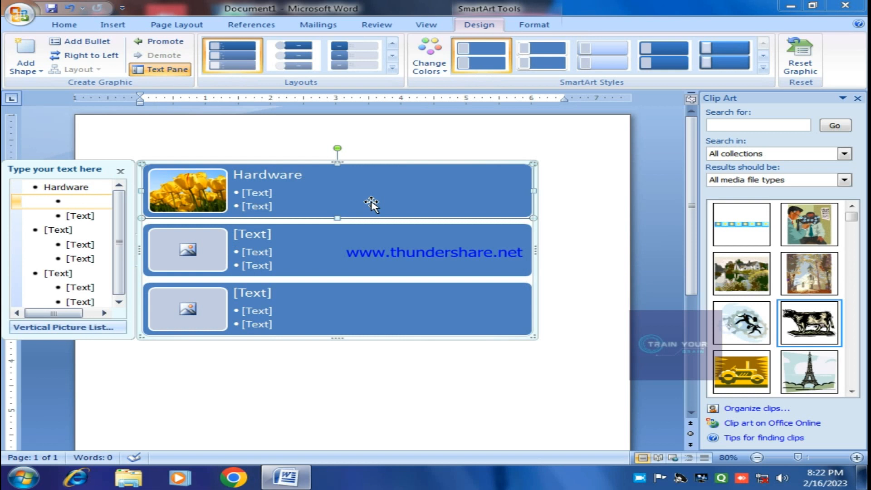
text(Mouse)
key(Return)
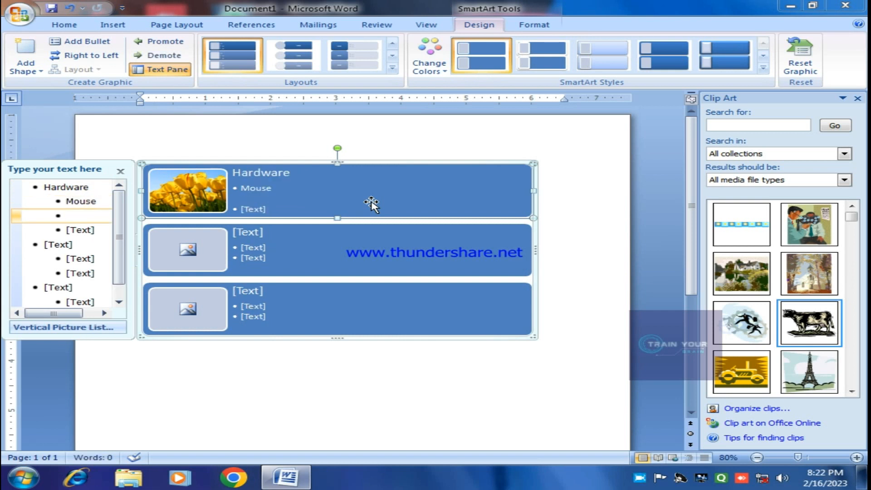
text(keyboard)
key(Return)
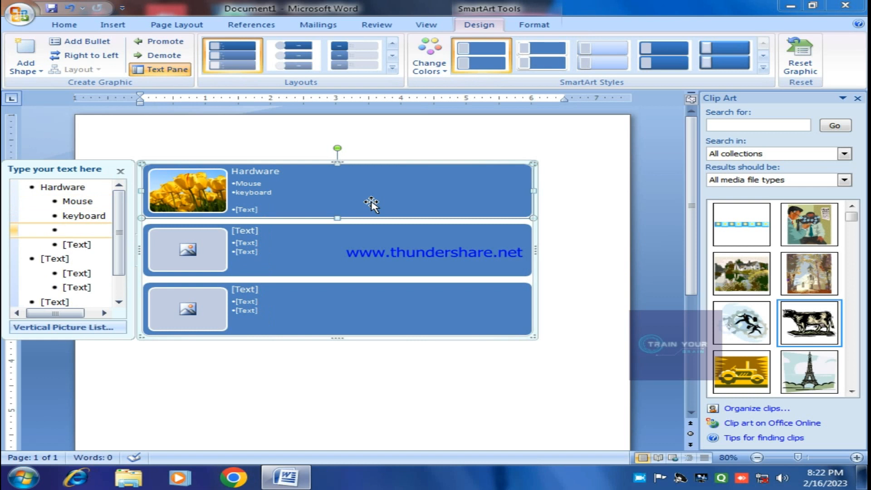
text(pad)
Delete the unused placeholder bullet below pad in the Hardware item
click(96, 245)
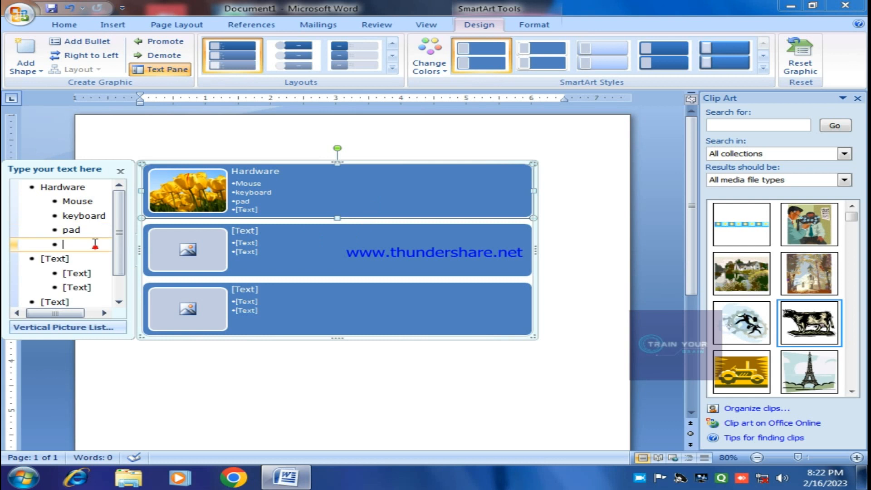
click(265, 188)
click(82, 245)
key(BackSpace)
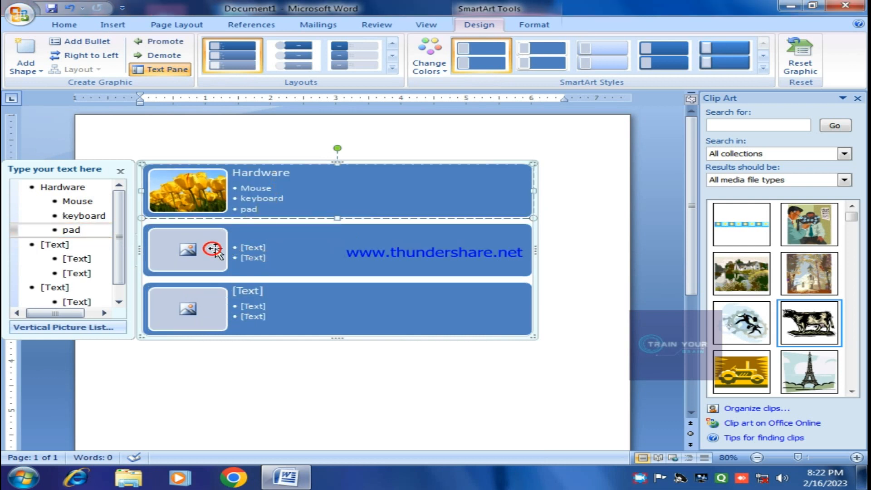
Place the cursor in the second item's bullets and try a different layout for the SmartArt graphic
click(272, 252)
click(84, 259)
click(83, 273)
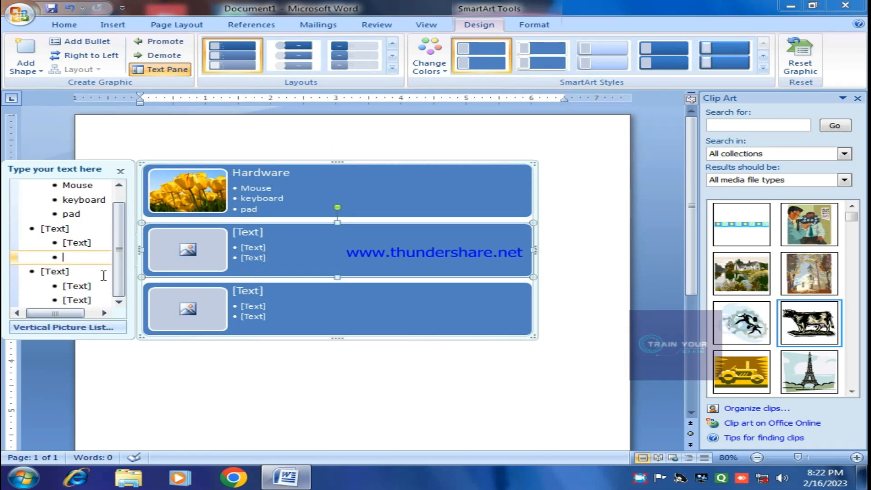
click(393, 69)
click(350, 164)
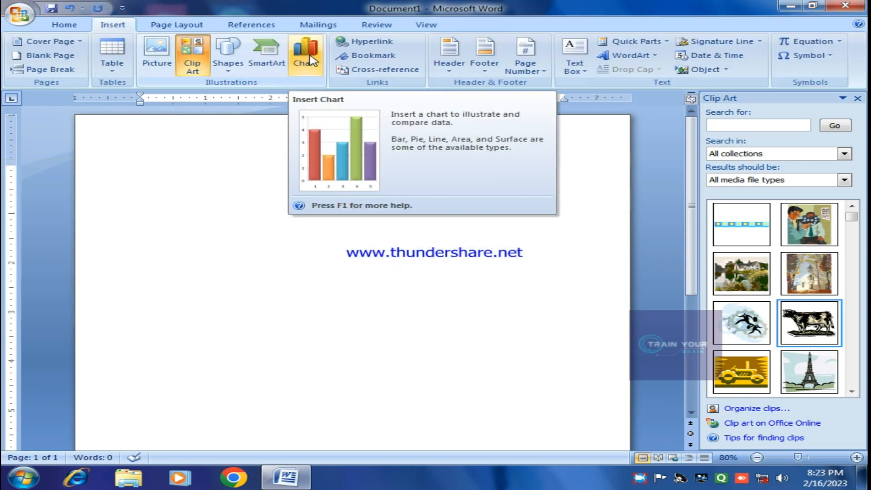
Insert a 100% Stacked Cylinder column chart into the blank document
click(308, 58)
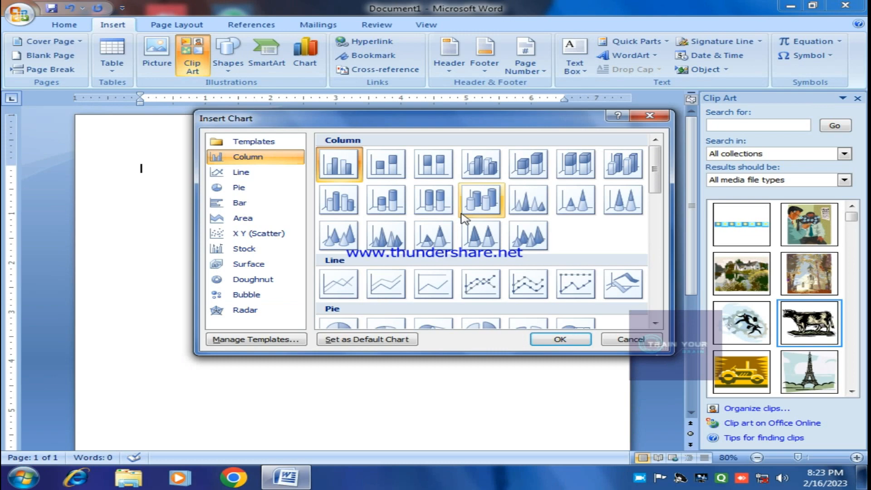
double_click(441, 195)
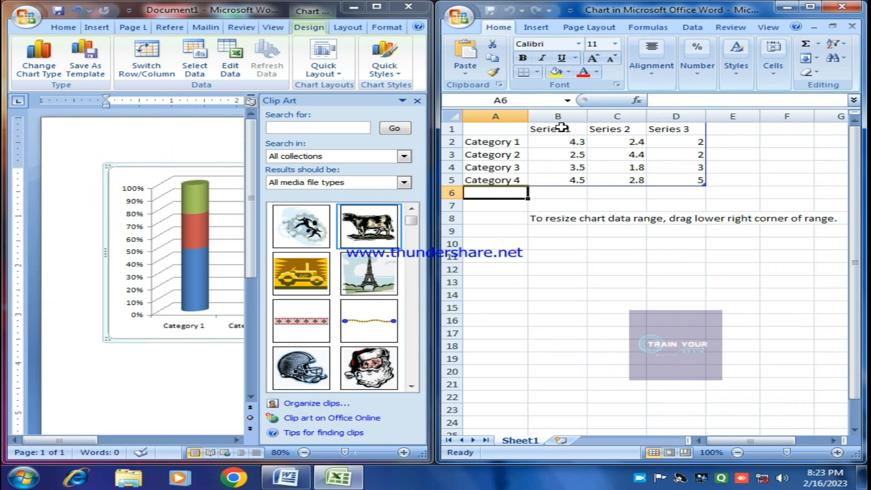
Examine how the category names in the data sheet correspond to the labels under the chart's cylinders
click(513, 144)
drag(253, 236, 274, 215)
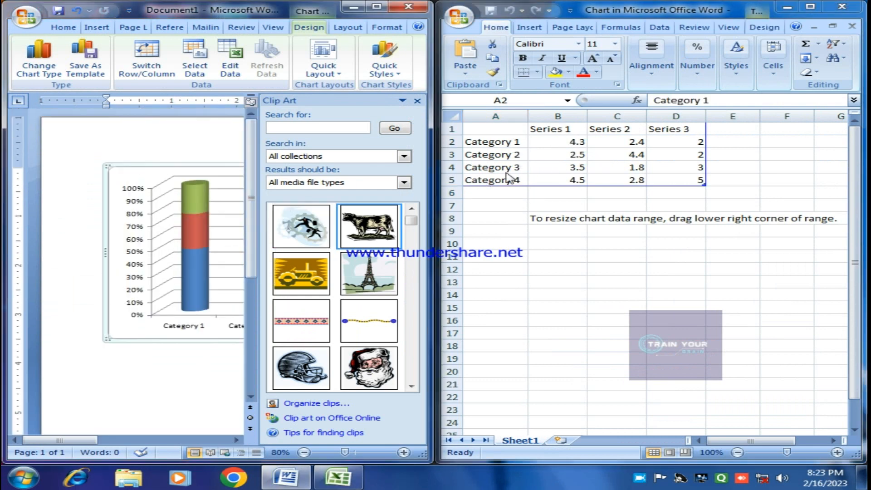
click(517, 143)
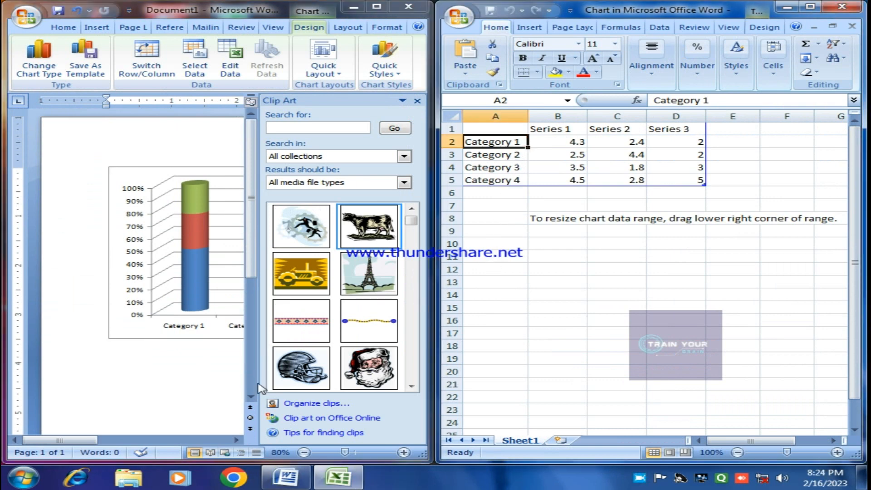
click(108, 441)
mouse_move(114, 442)
mouse_down()
mouse_move(147, 443)
mouse_move(129, 442)
mouse_up()
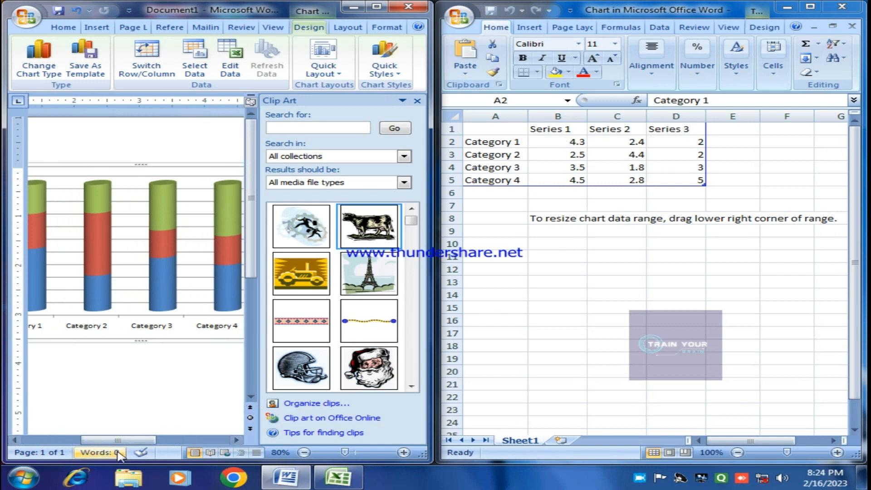
drag(120, 442, 104, 446)
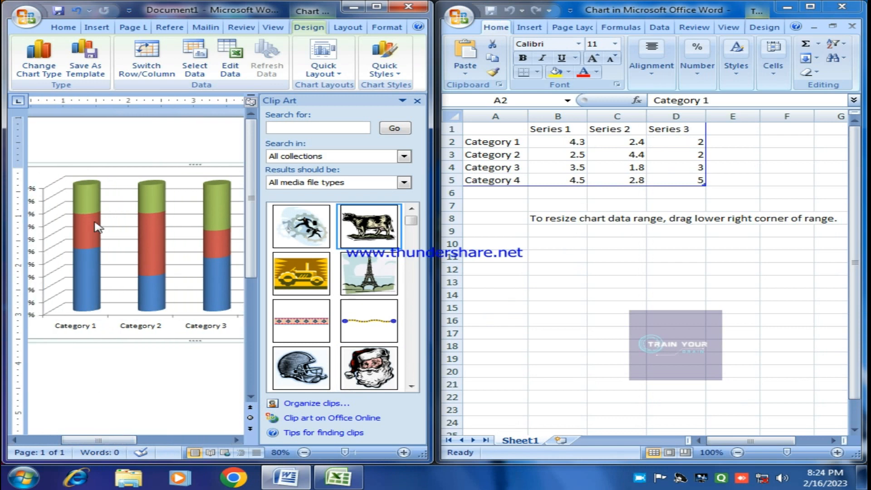
mouse_move(77, 232)
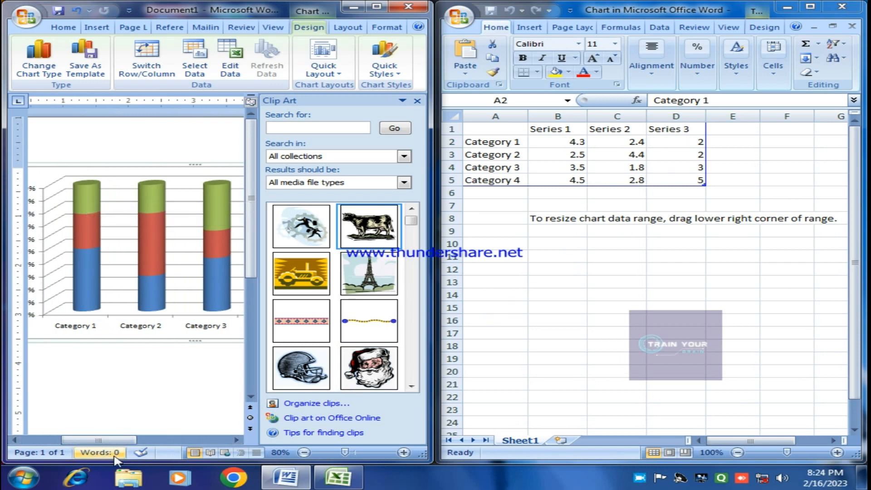
drag(97, 439, 113, 441)
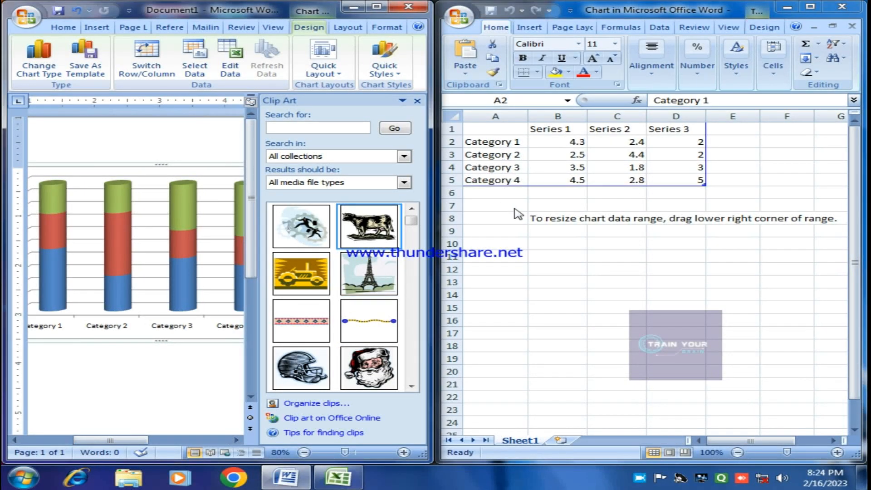
Rename the first category in cell A2 of the chart data as ab sschool
click(506, 138)
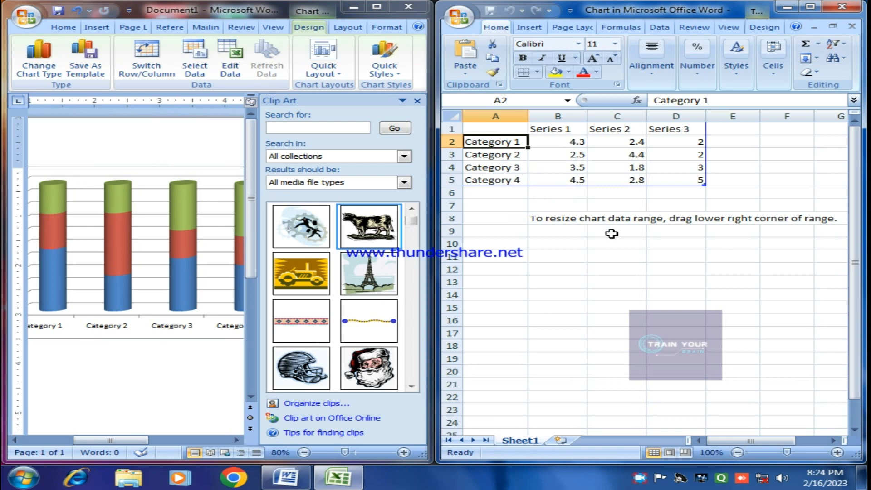
text(ab sdch)
key(BackSpace)
key(BackSpace)
key(BackSpace)
text(school)
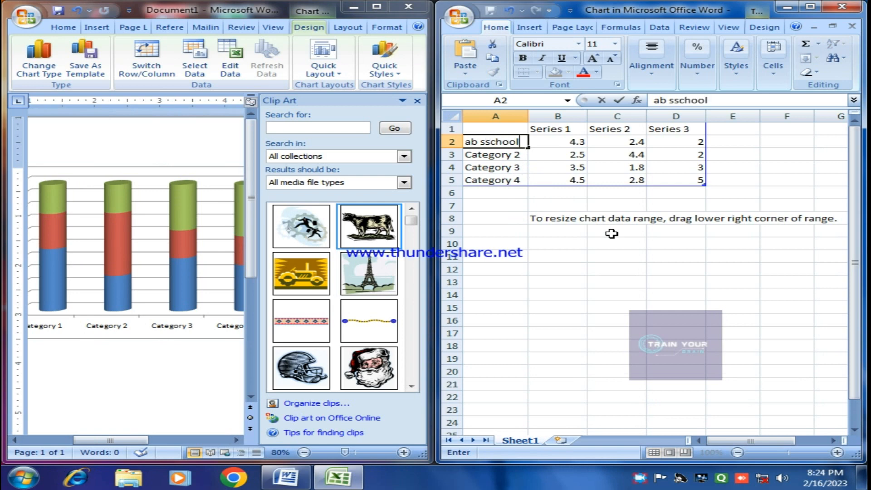
key(Return)
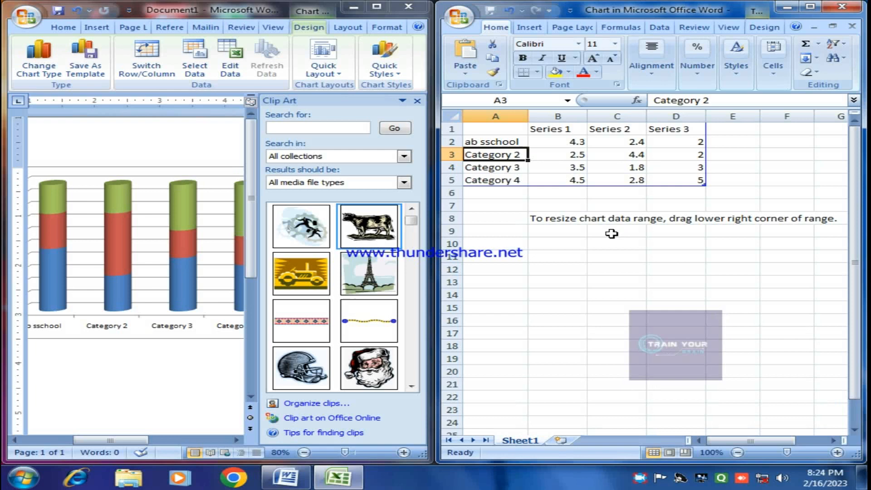
Rename the remaining three categories in cells A3 to A5 as cd school, ef school and gh school
text(cd school)
key(Return)
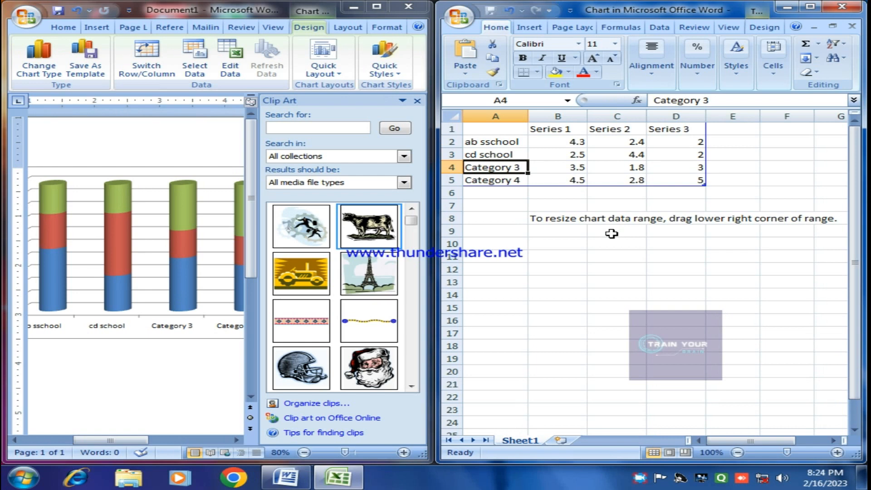
text(ef)
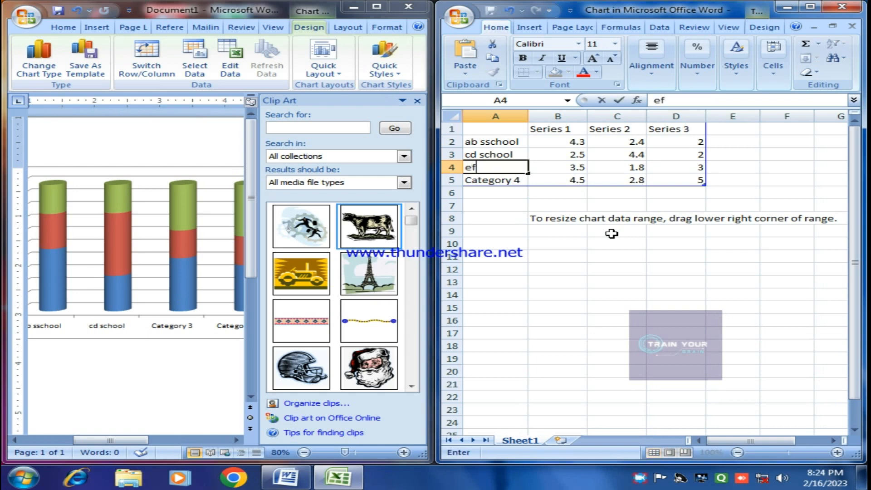
text( school)
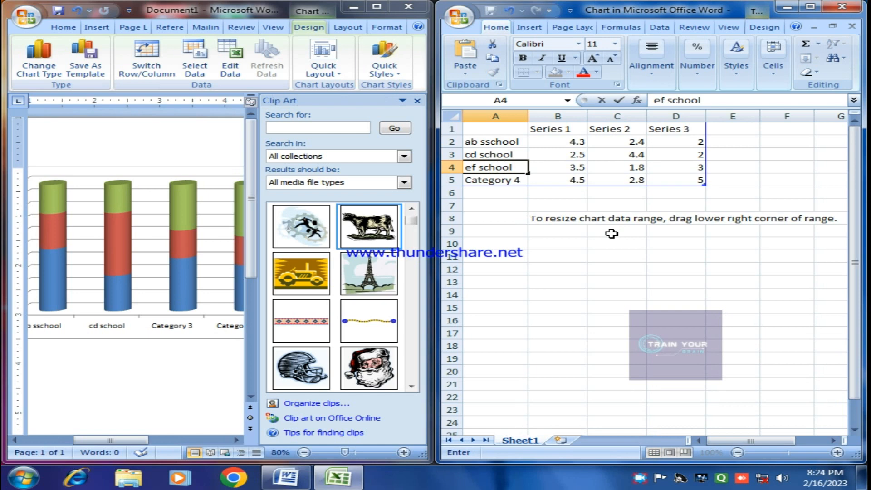
key(Return)
text(gh)
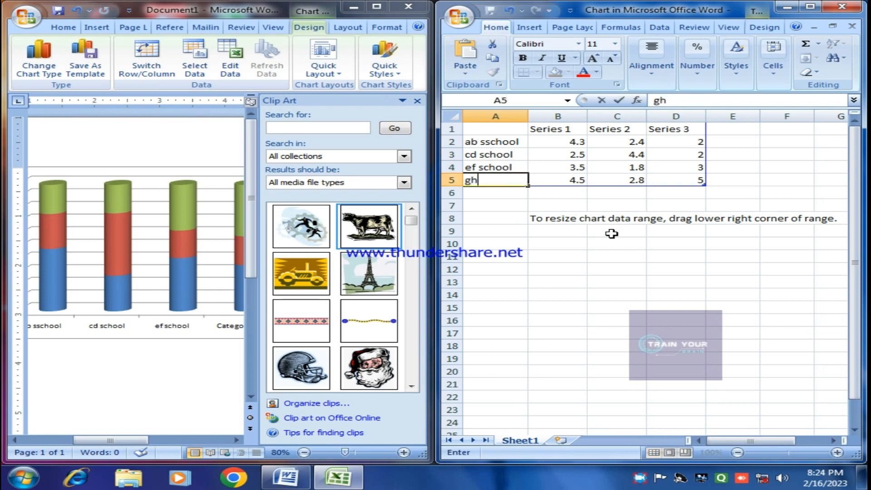
text( school)
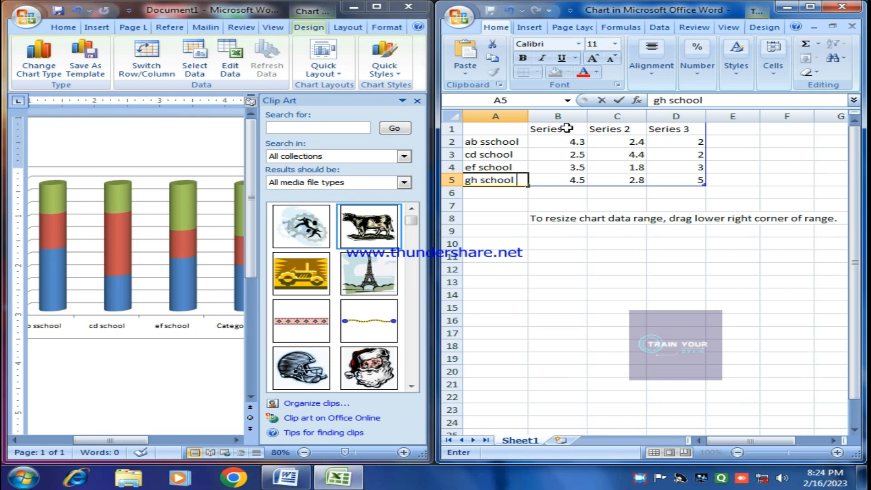
Rename the first data series in cell B1 as 80 per
click(567, 130)
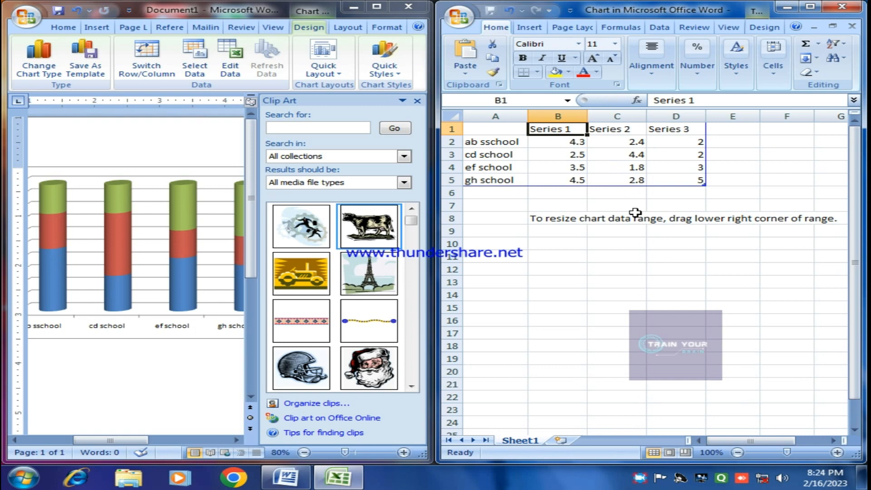
text(80)
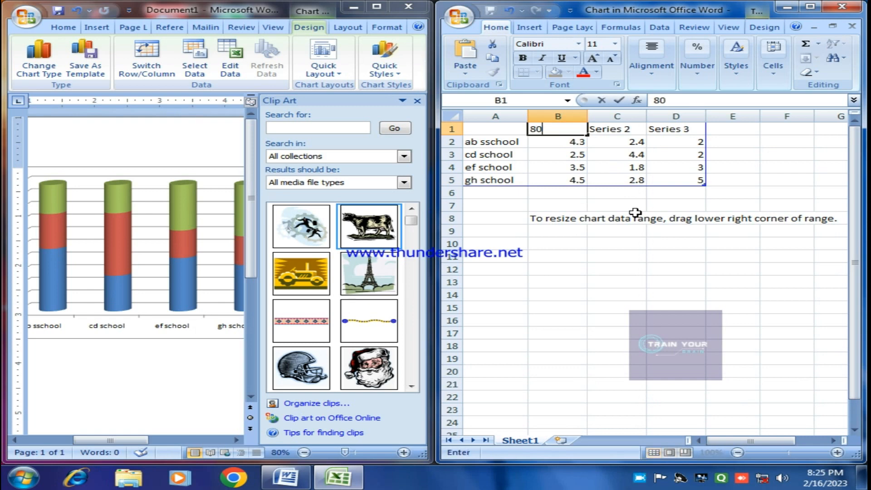
text( per)
key(Return)
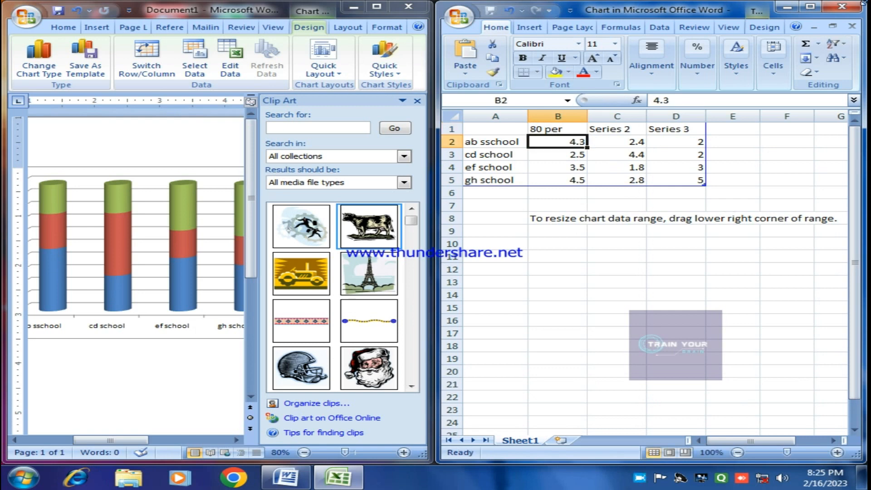
Set the 80 per values of the four schools to 20, 50, 20 and 90 in cells B2 to B5
text(20)
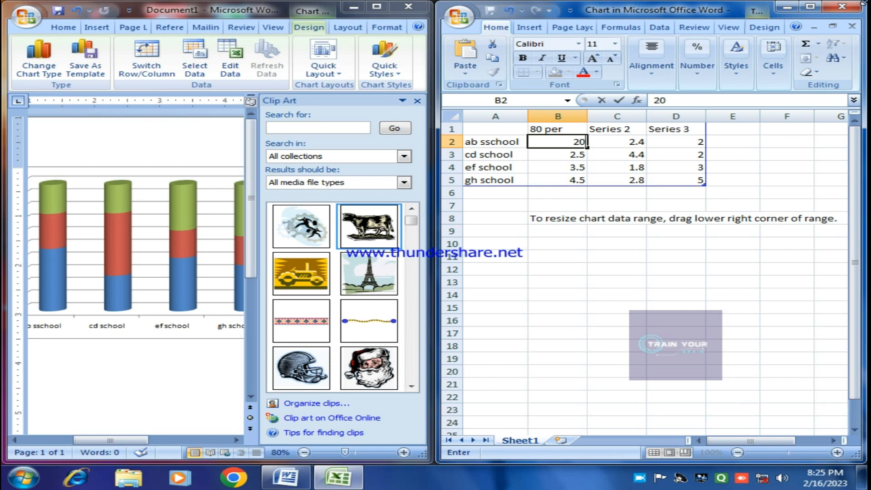
key(Return)
text(50)
key(Return)
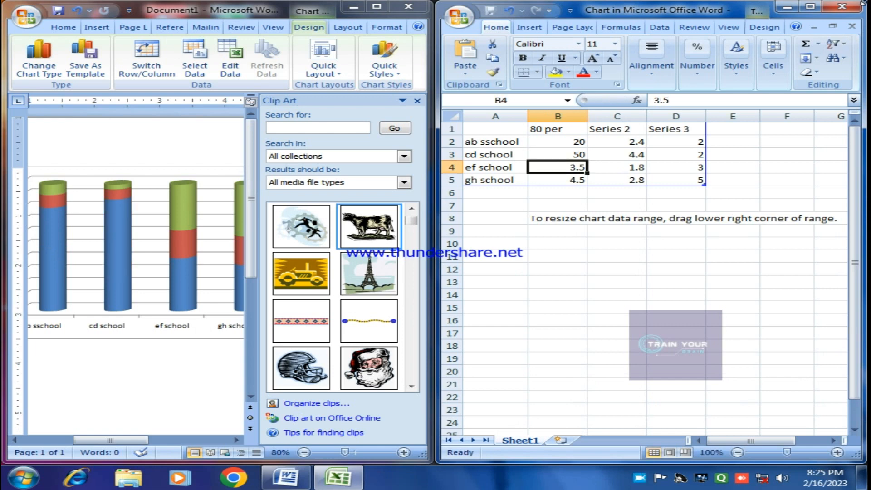
text(20)
key(Return)
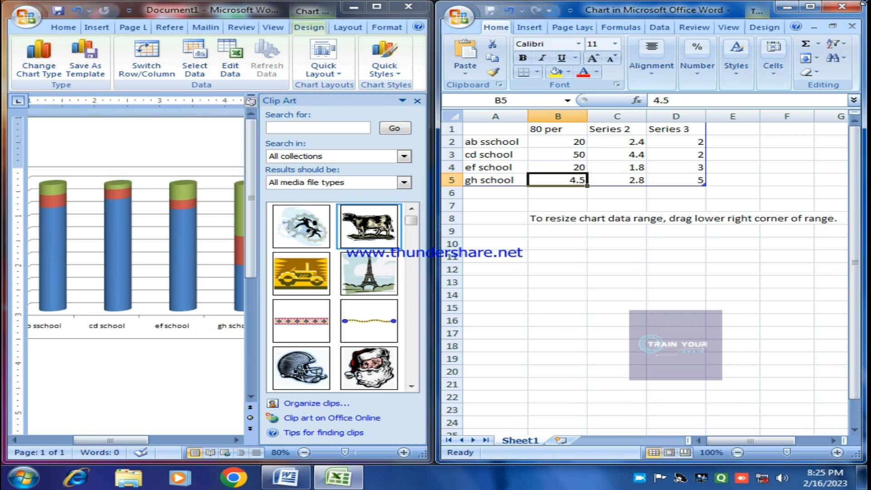
text(90)
key(Up)
Rename the second data series in cell C1 as 70 per
key(Up)
key(Up)
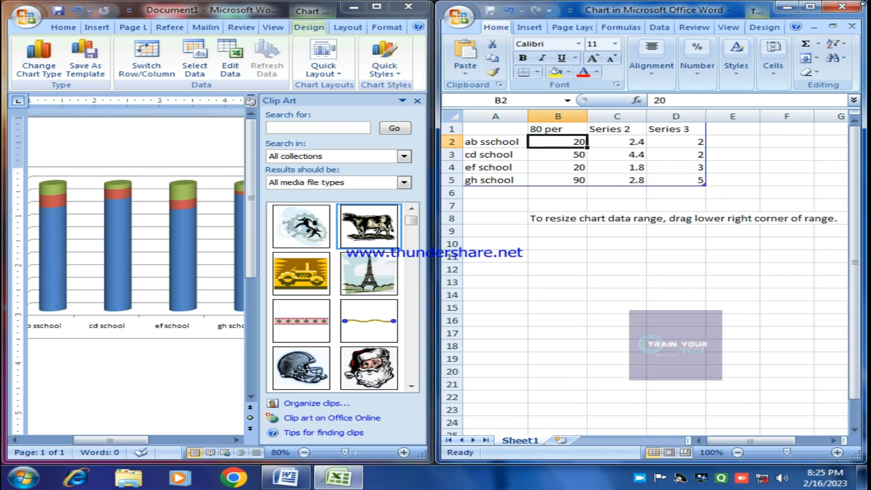
key(Up)
key(Right)
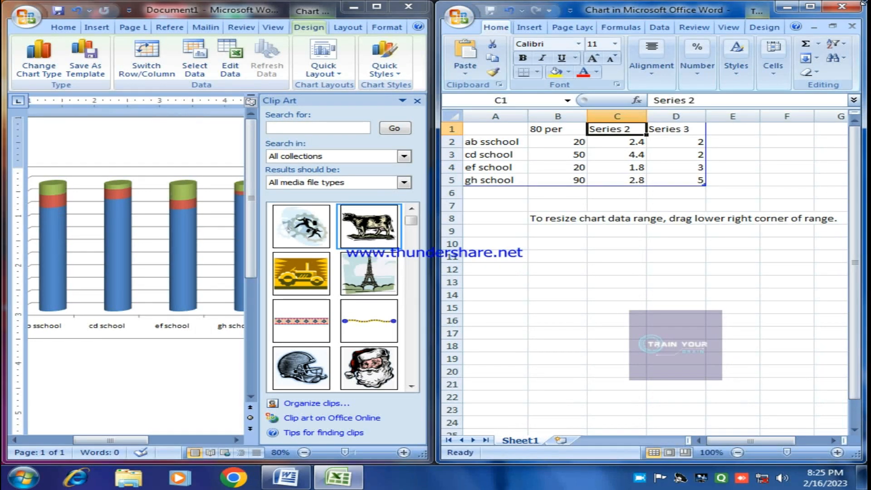
text(70)
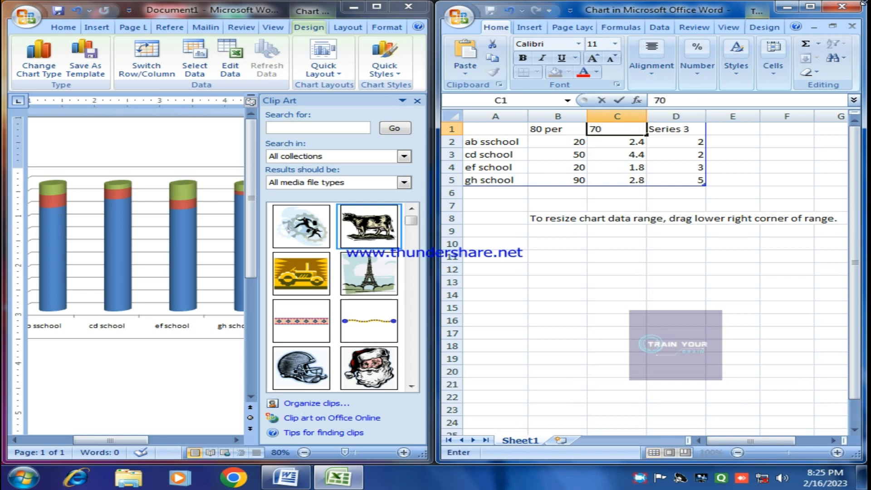
text( per)
key(Return)
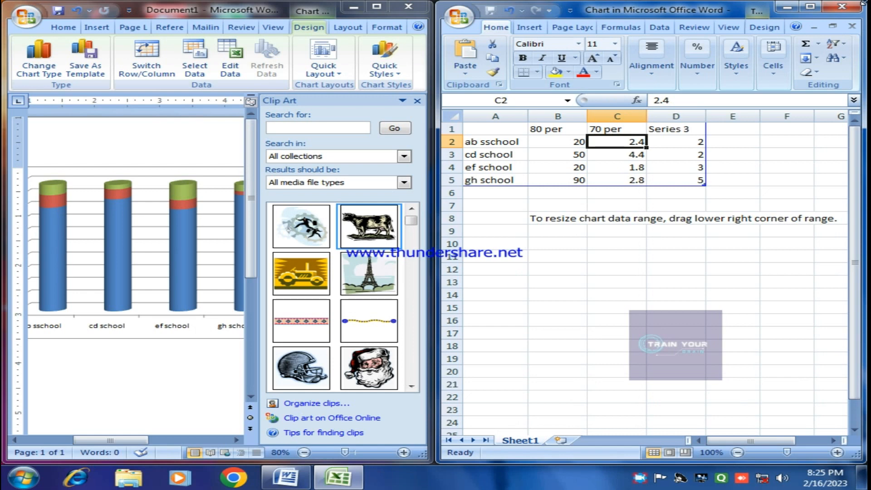
Set the 70 per values of the four schools to 70, 50, 30 and 5 in cells C2 to C5
text(70)
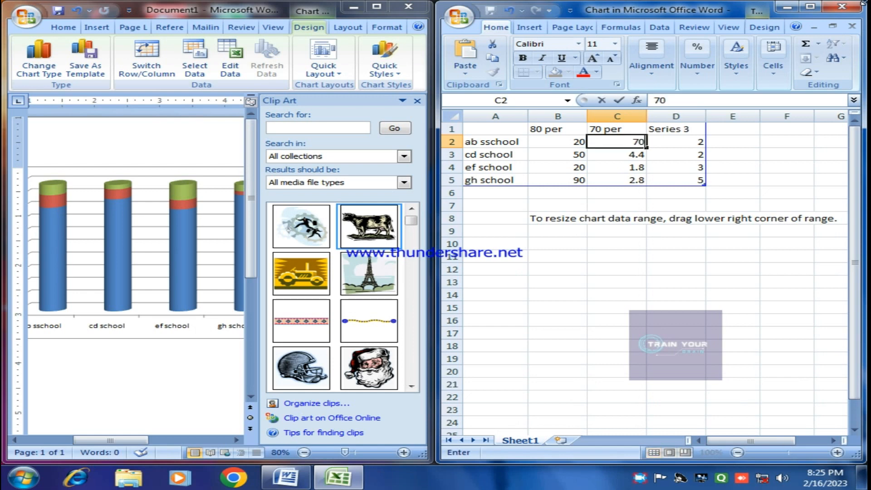
key(Return)
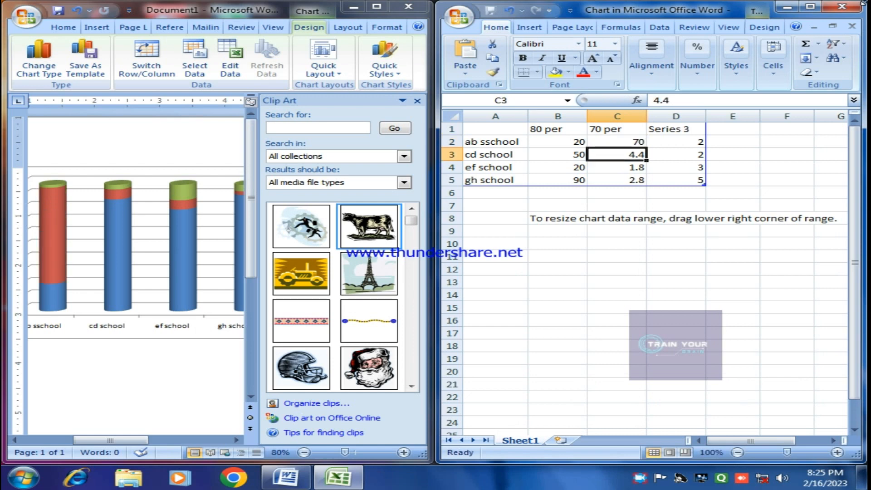
text(50)
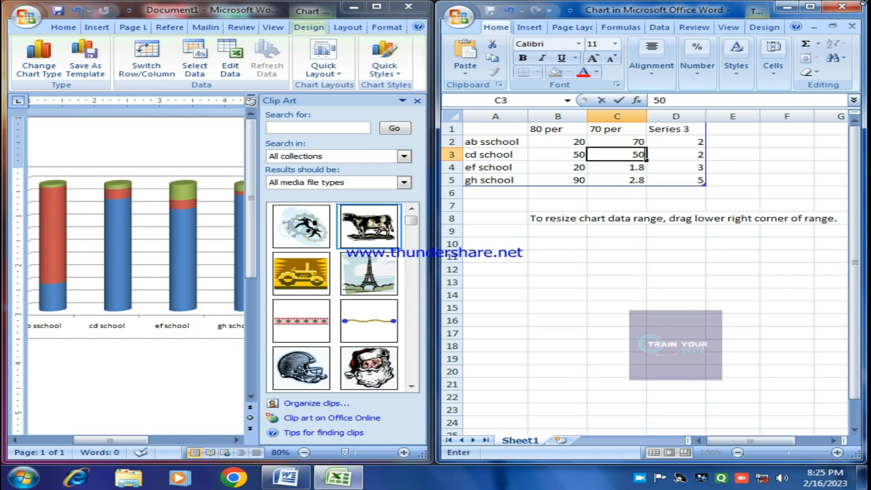
key(Return)
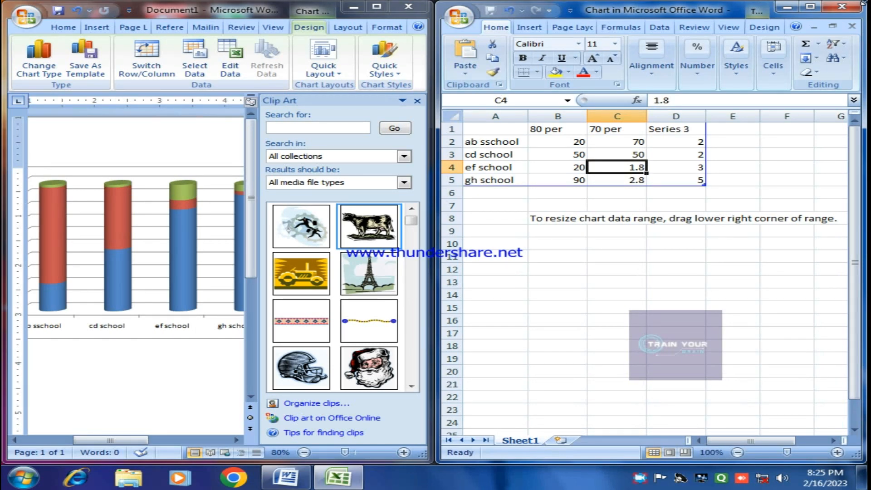
text(30)
key(Return)
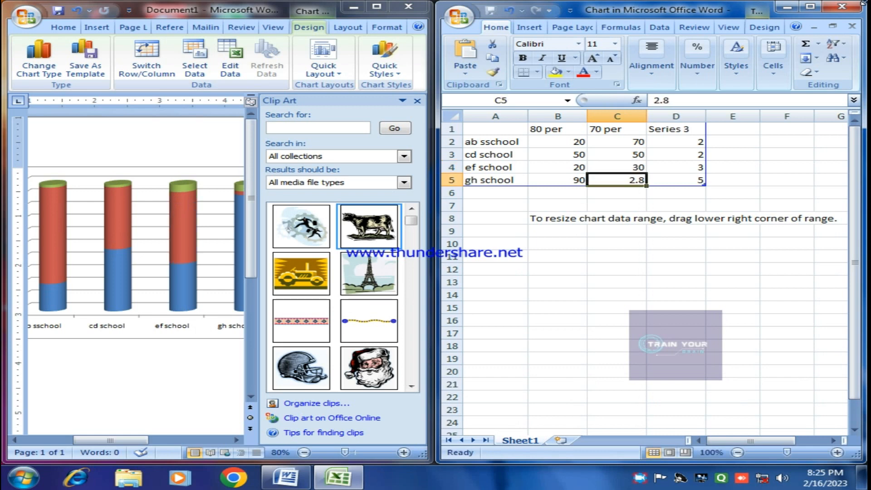
text(5)
key(Up)
Rename the third data series in cell D1 as pas
key(Up)
key(Up)
key(Right)
key(Up)
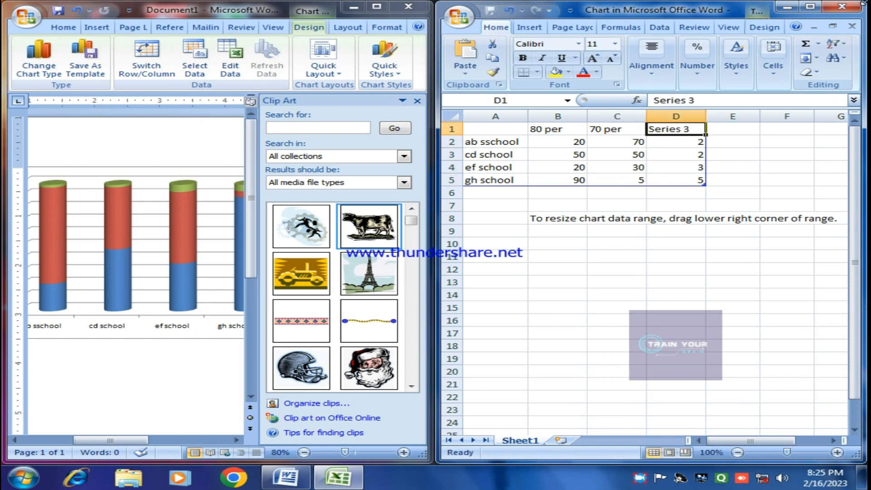
text(pas)
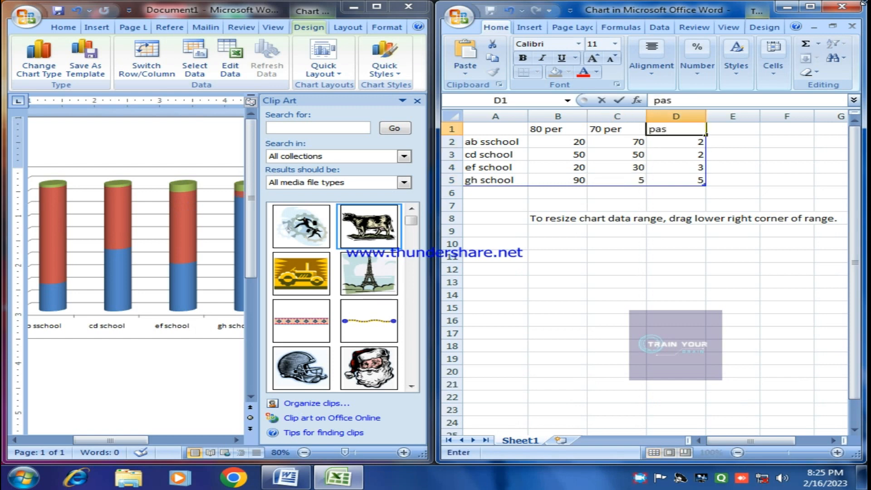
key(Return)
Set the pas values of the first three schools to 10, 0 and 50 in cells D2 to D4
text(10)
key(Return)
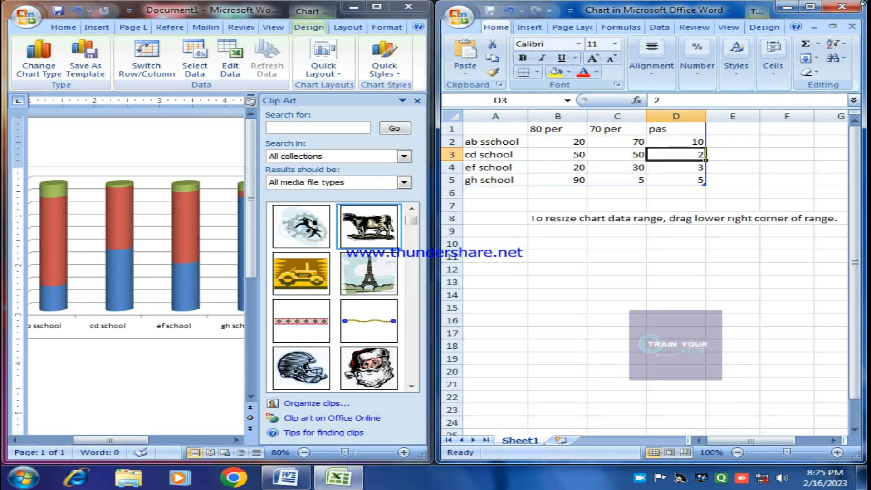
text(0)
key(Return)
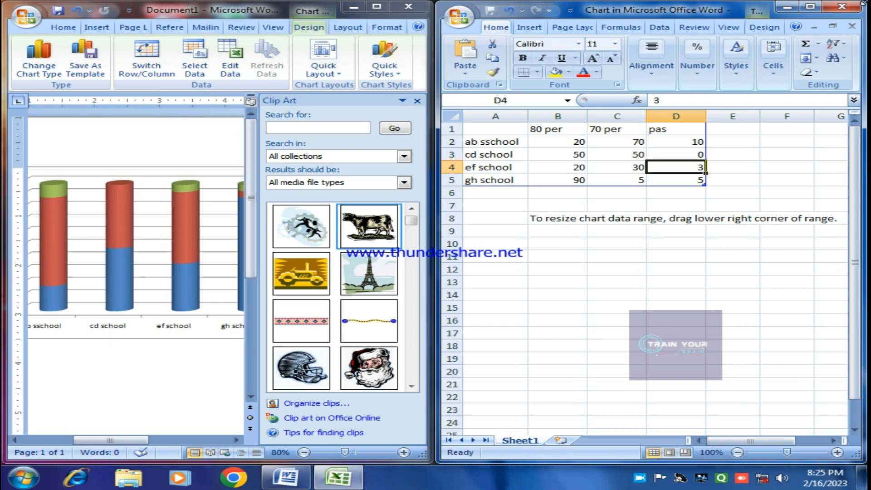
text(50)
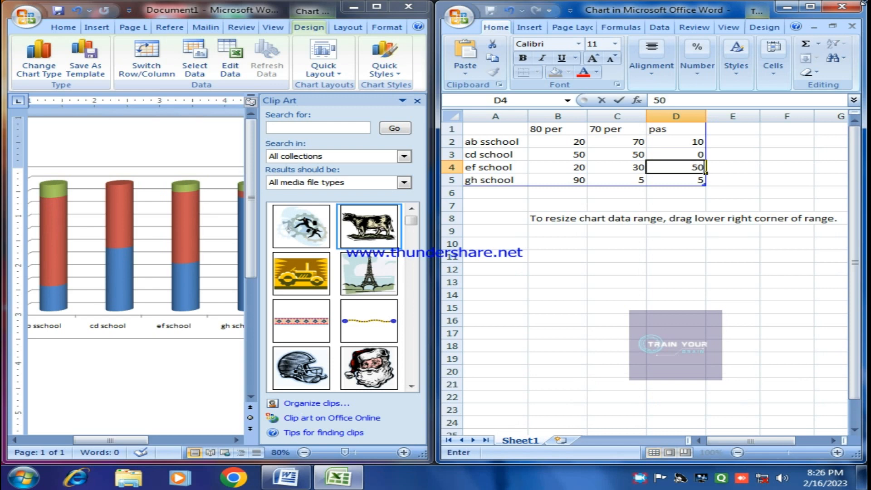
key(Return)
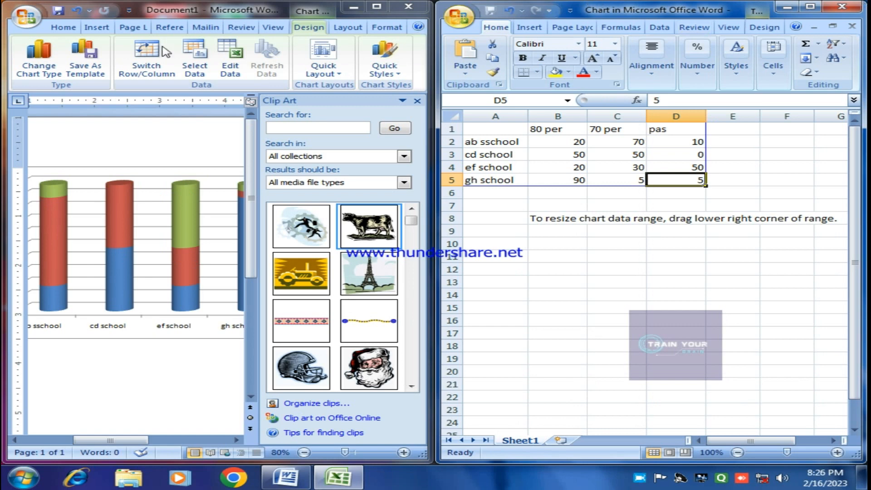
Extend the chart data range by one row so that it ends at cell D6
double_click(262, 12)
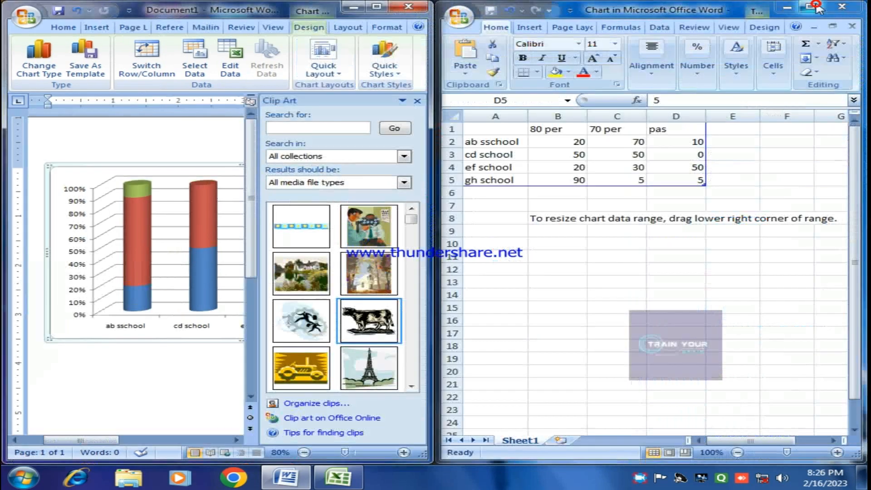
click(815, 6)
drag(107, 444, 148, 447)
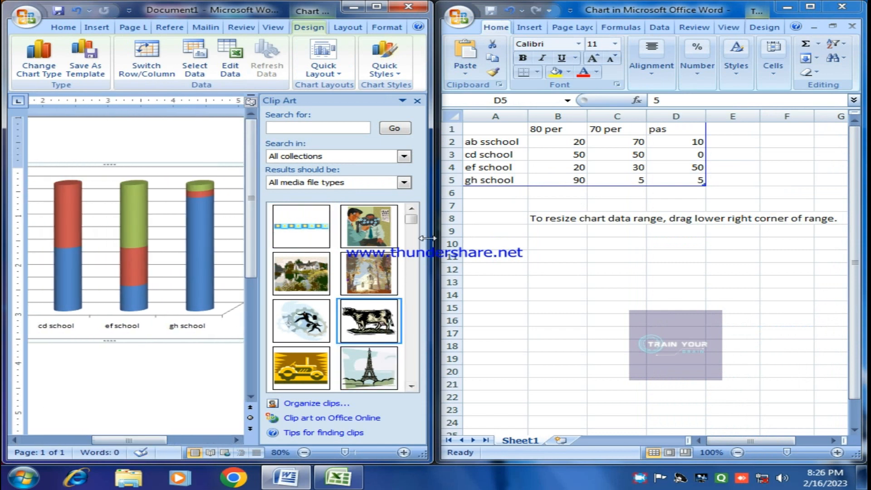
click(706, 184)
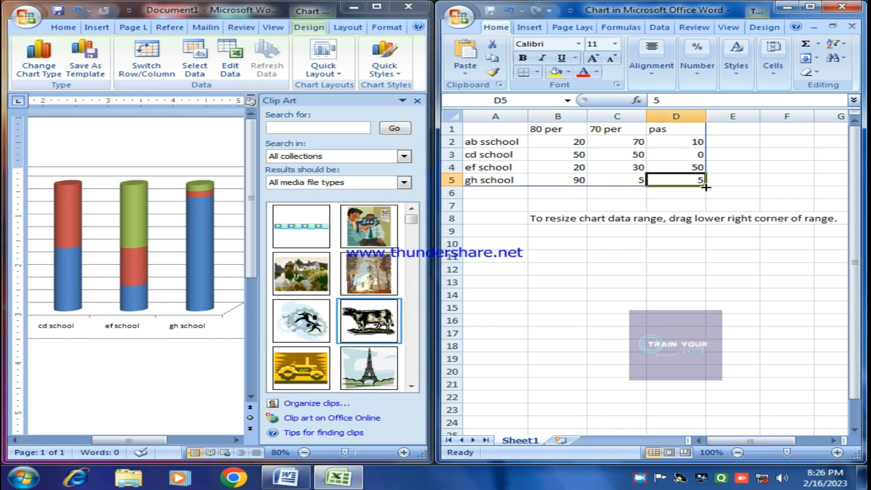
click(710, 190)
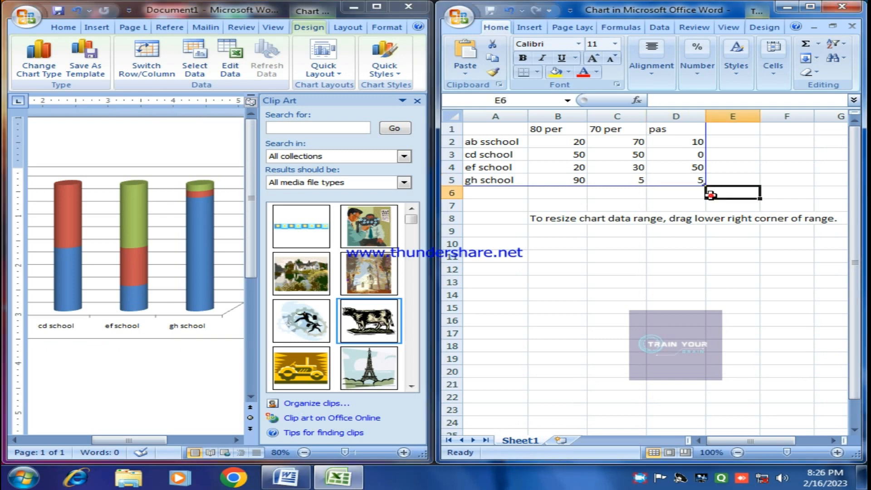
click(692, 180)
click(707, 187)
drag(707, 187, 707, 197)
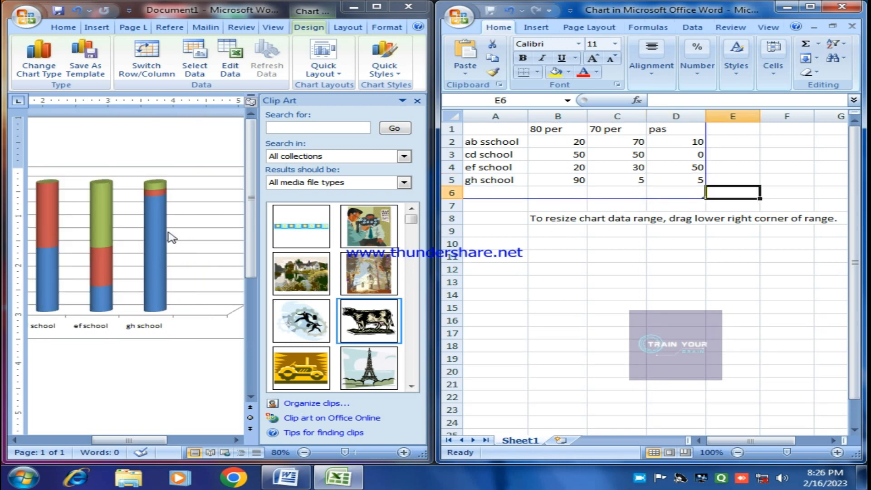
Add z school as a fifth category in row 6 with the values 30, 30 and 40
click(503, 194)
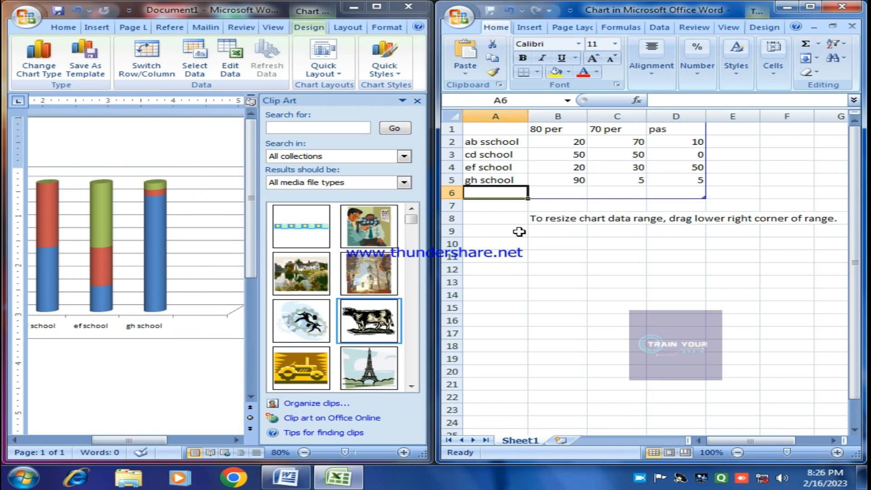
text(z school)
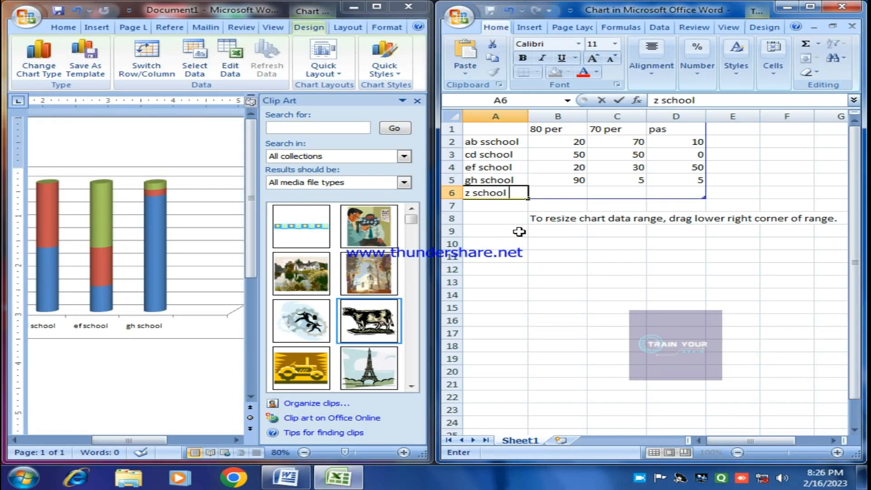
key(Tab)
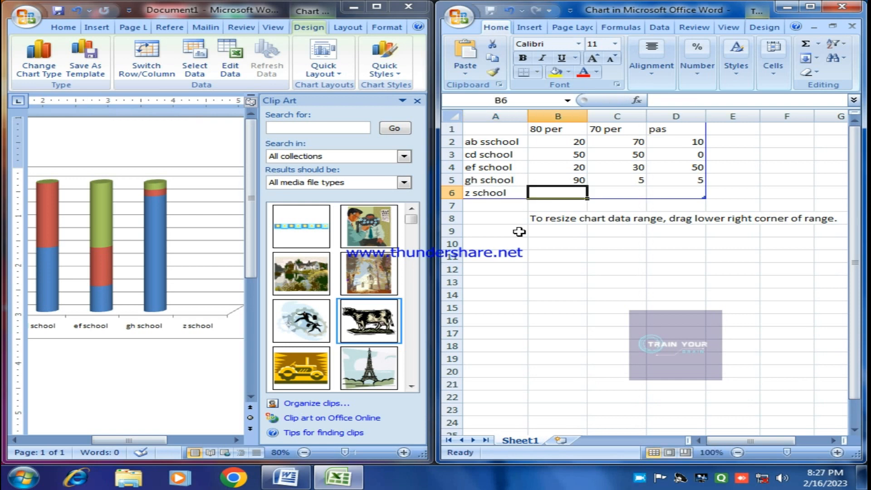
text(3)
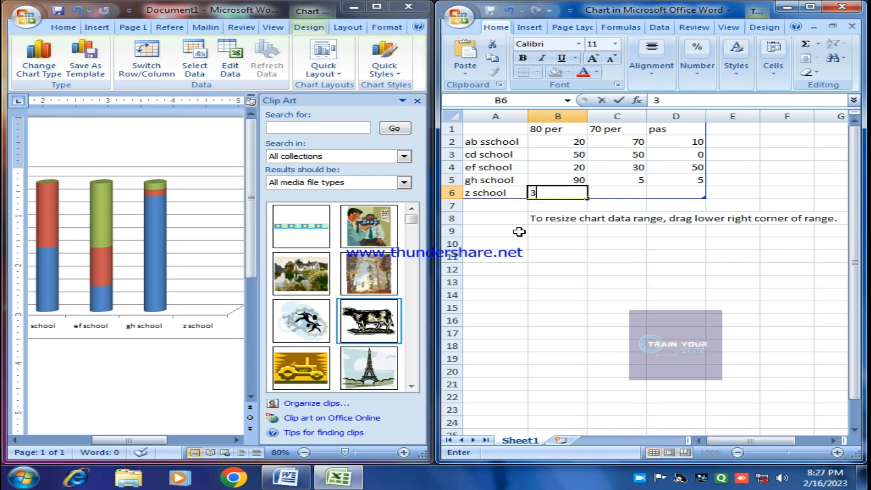
text(0)
key(Tab)
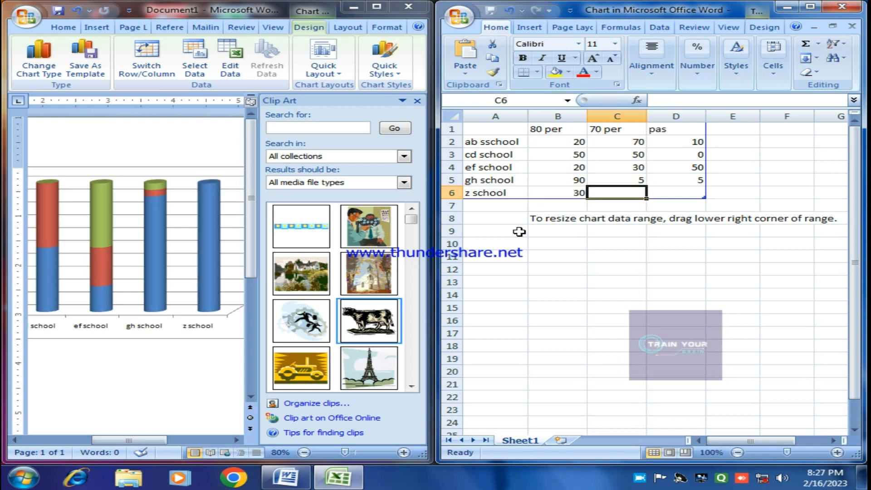
text(30)
key(Tab)
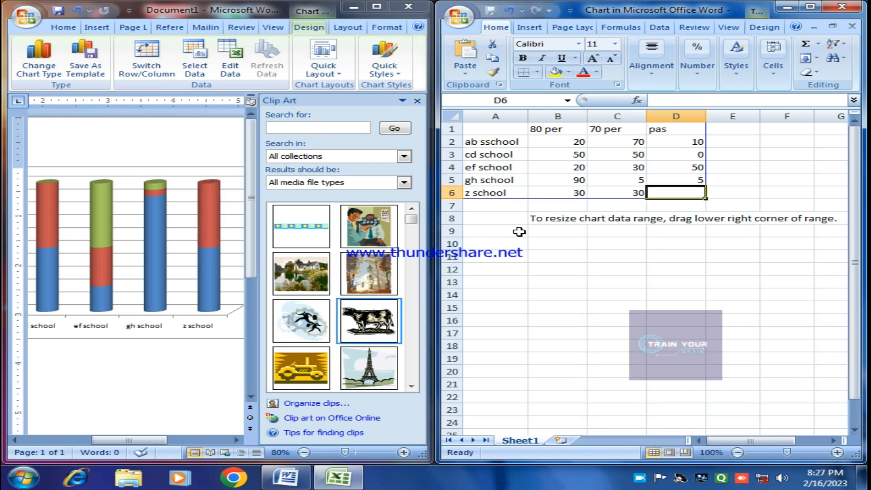
text(40)
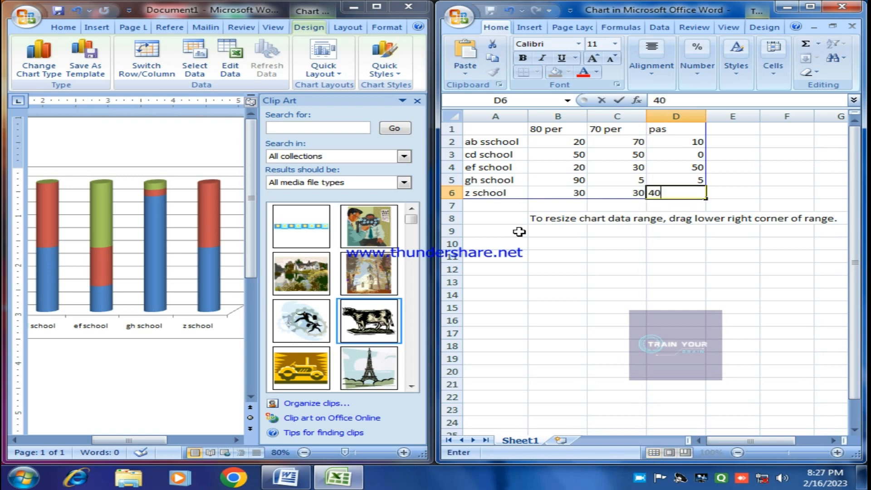
key(Return)
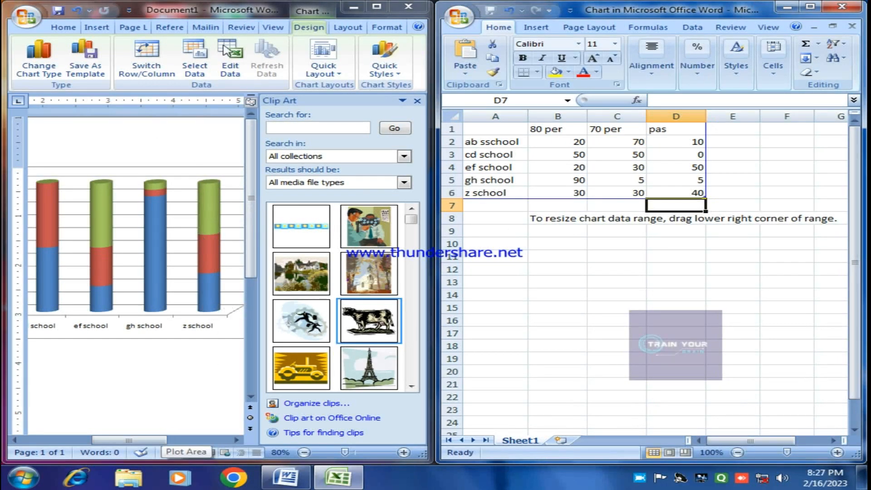
Maximize the Word document window and apply the grayscale chart style to the cylinder chart
double_click(270, 11)
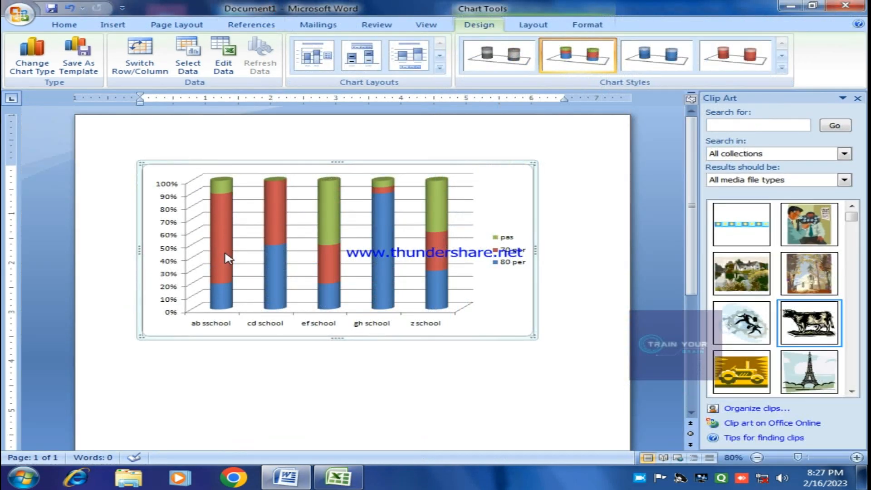
mouse_move(227, 255)
click(657, 57)
click(582, 60)
click(485, 56)
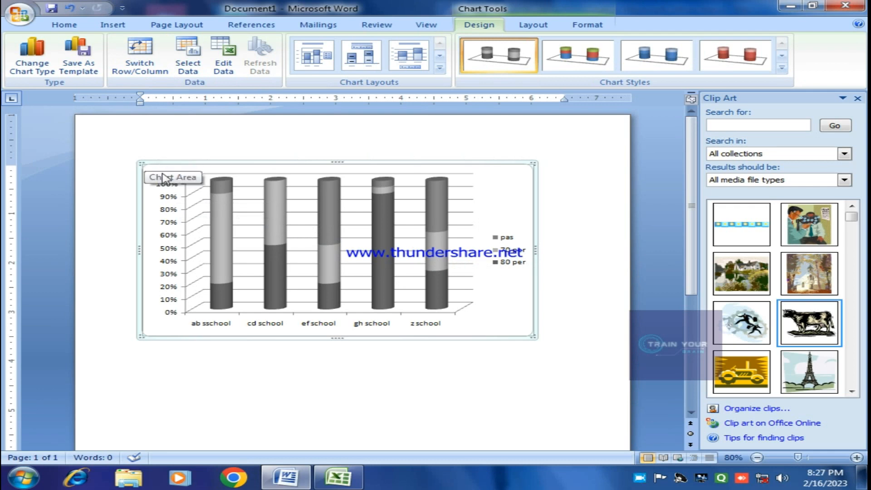
Change the chart type to the stacked pyramid column chart
click(30, 57)
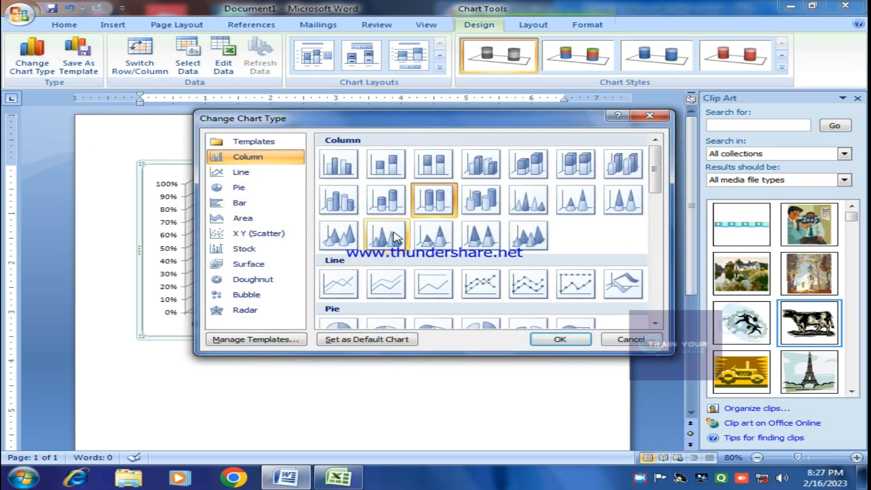
click(422, 235)
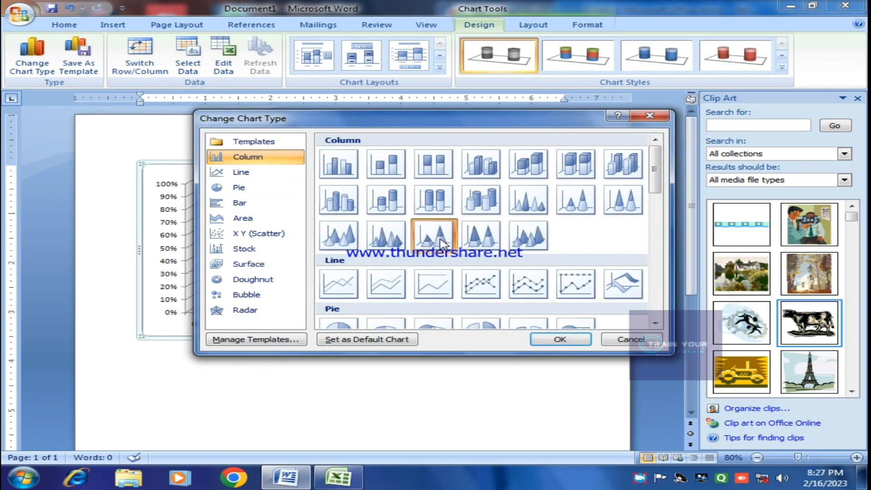
click(561, 341)
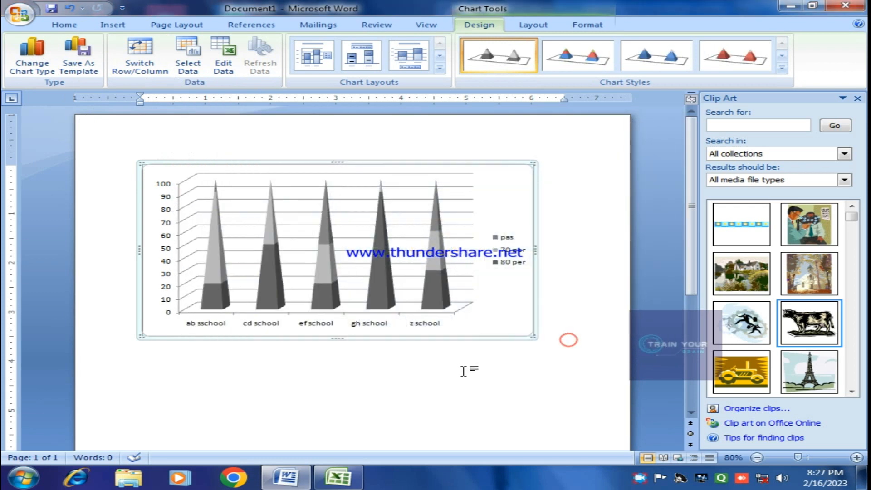
Try the multicolour style on the pyramid chart and apply the red style from the last row of the chart style gallery
click(591, 68)
click(782, 67)
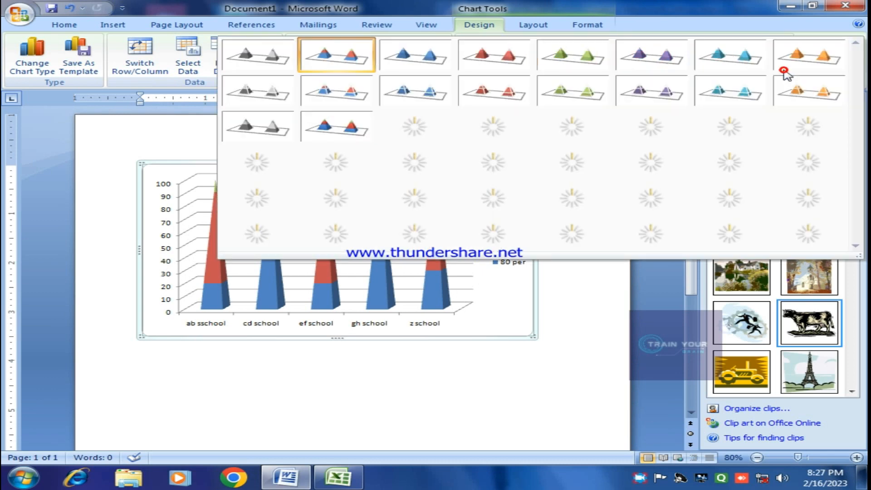
click(499, 235)
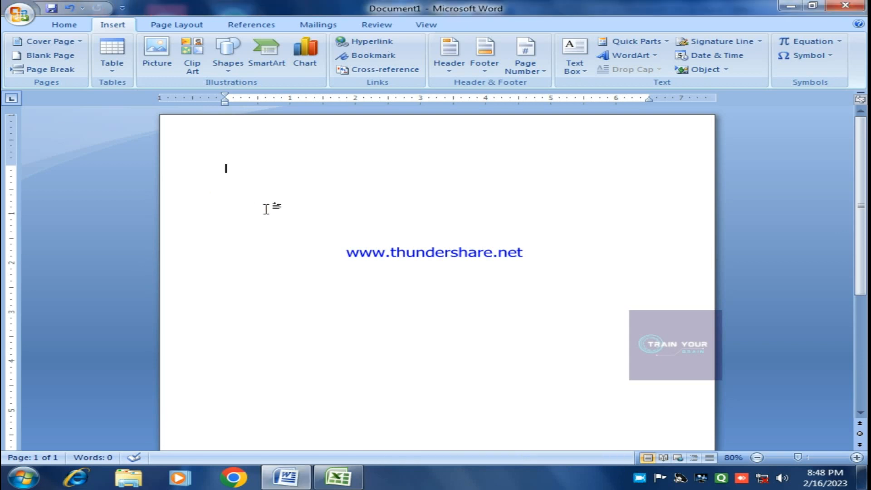
Generate five paragraphs of sample text with five sentences each in the blank document using the =rand function
text(=rand)
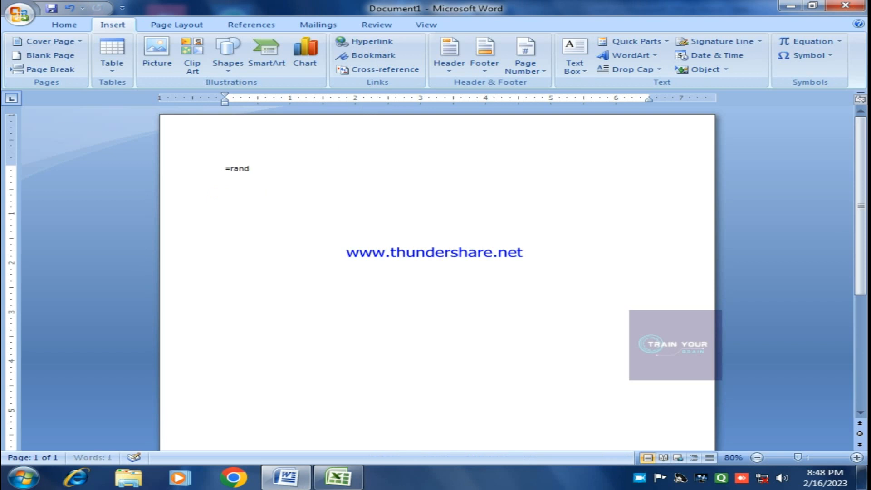
text(())
text(,5)
key(Return)
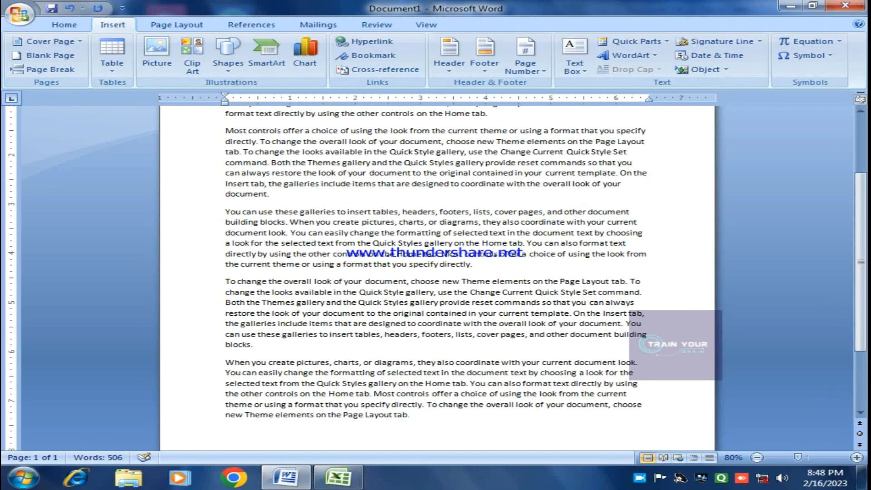
Hyperlink the word galleries in the first paragraph to the recent file E:\Project 4 MS word2007\Microsoft Word 2007 part 2.docx
scroll(438, 207, up, 3)
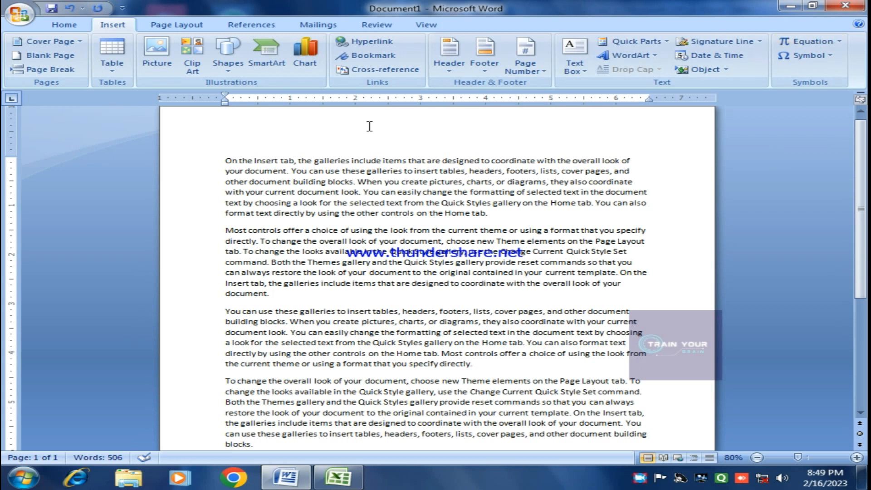
double_click(346, 160)
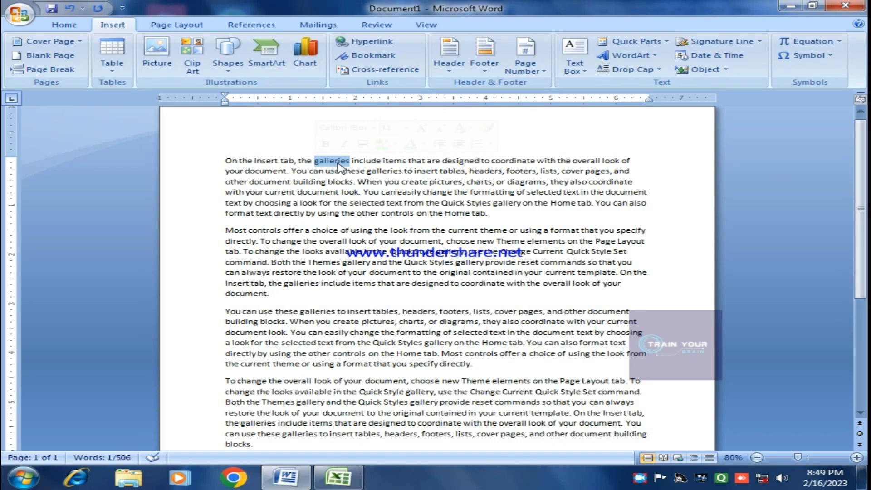
click(378, 42)
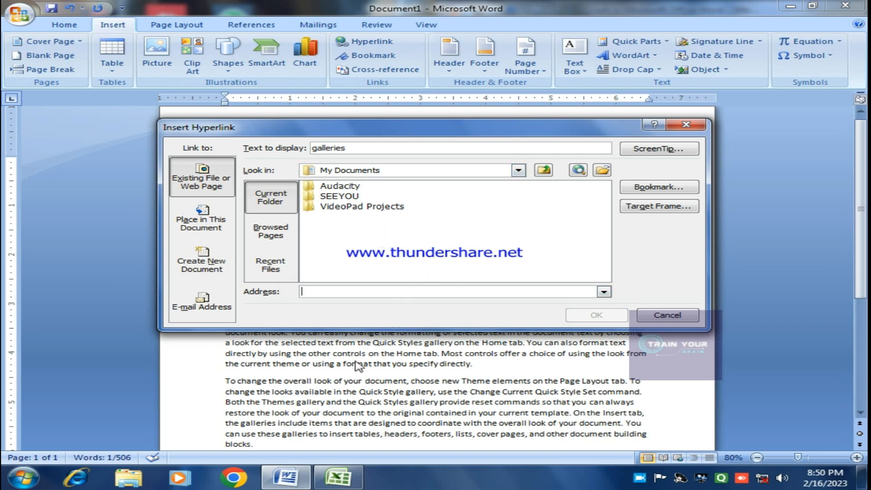
click(420, 292)
click(260, 236)
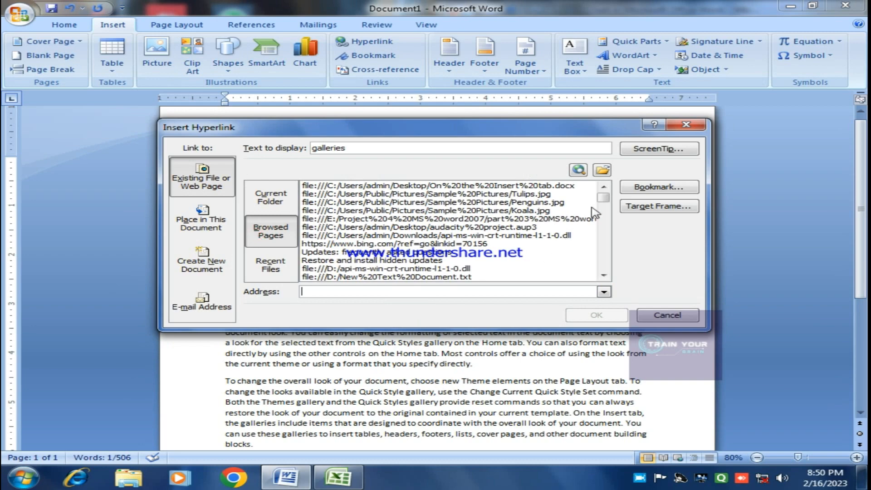
mouse_move(603, 197)
mouse_down()
mouse_move(604, 272)
mouse_move(603, 196)
mouse_up()
drag(606, 198, 610, 276)
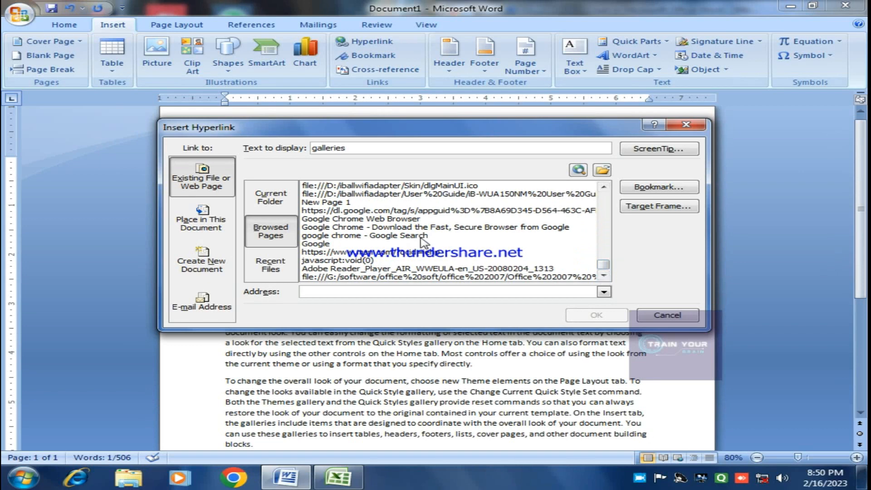
click(275, 268)
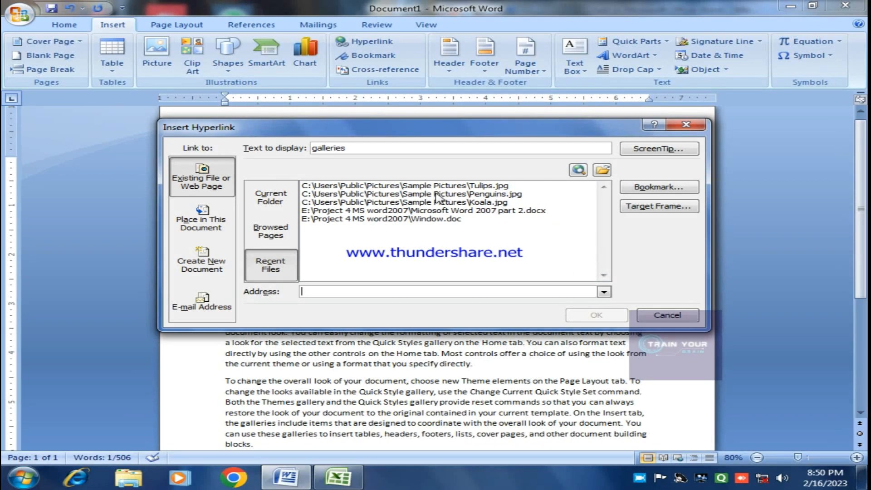
click(482, 212)
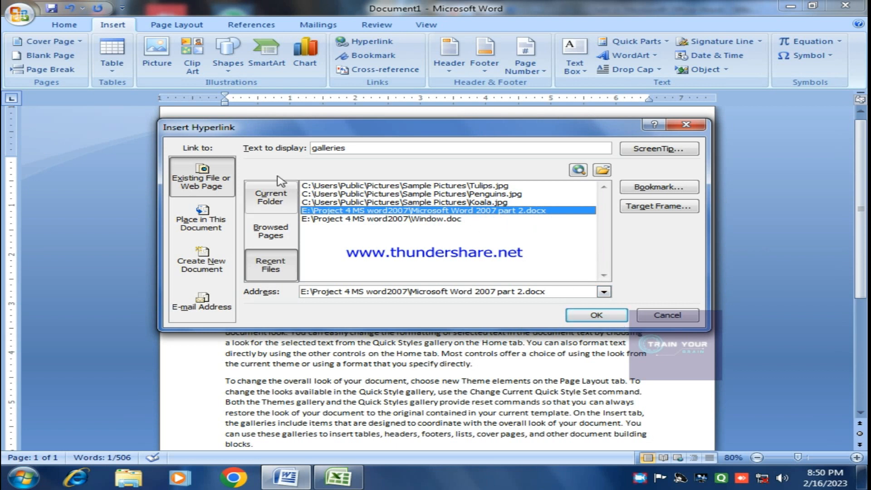
drag(352, 150, 298, 152)
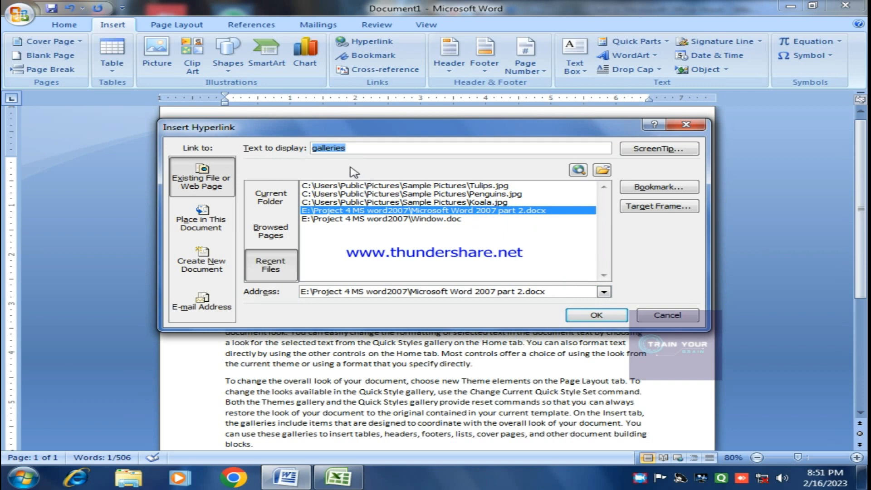
click(597, 315)
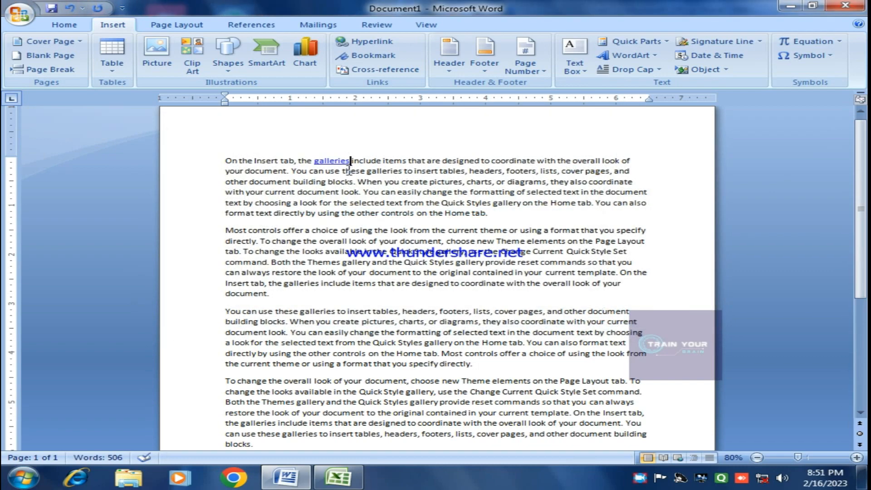
Follow the galleries hyperlink in the first paragraph and allow the linked Word document to open despite the security notice
scroll(349, 166, up, 2)
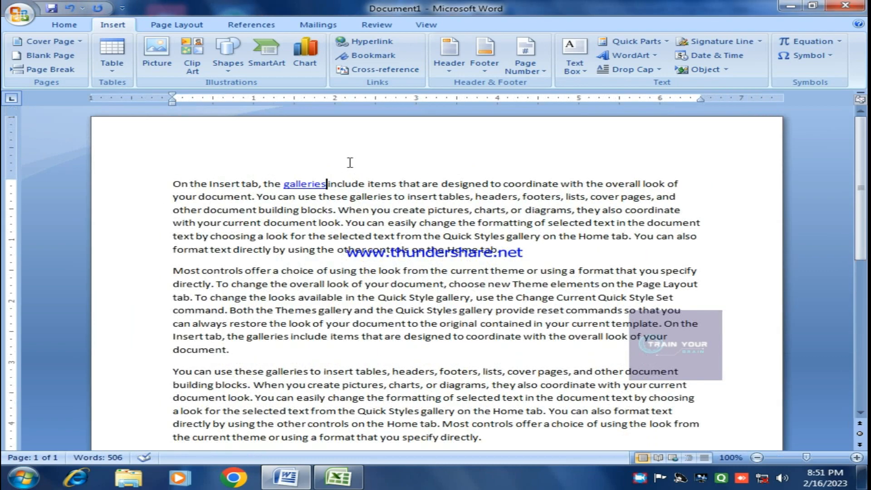
scroll(349, 162, up, 3)
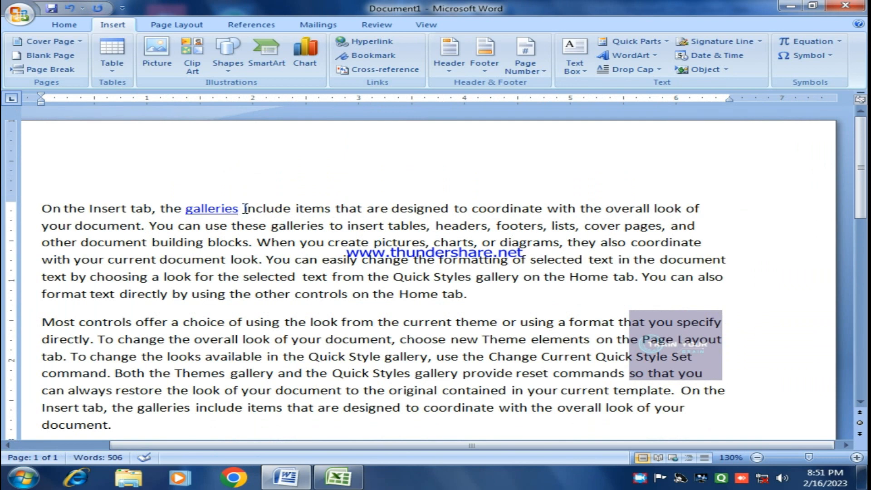
drag(242, 210, 173, 210)
click(213, 243)
ctrl+click(218, 210)
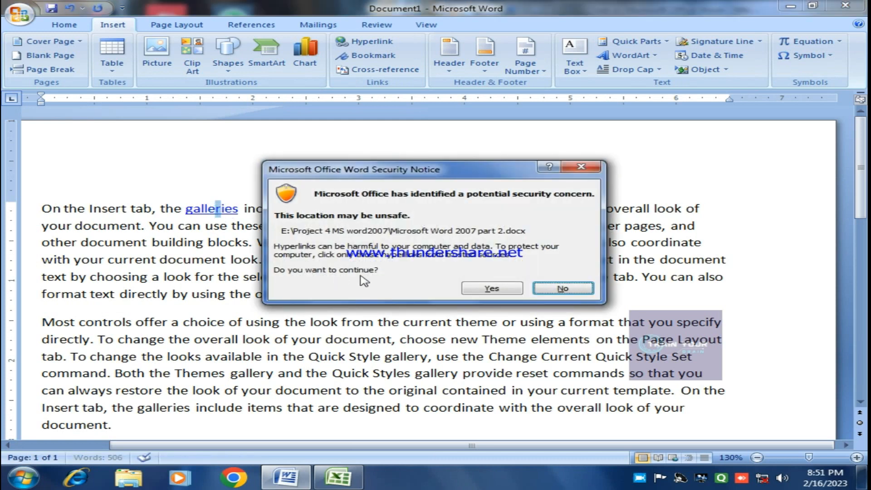
click(490, 290)
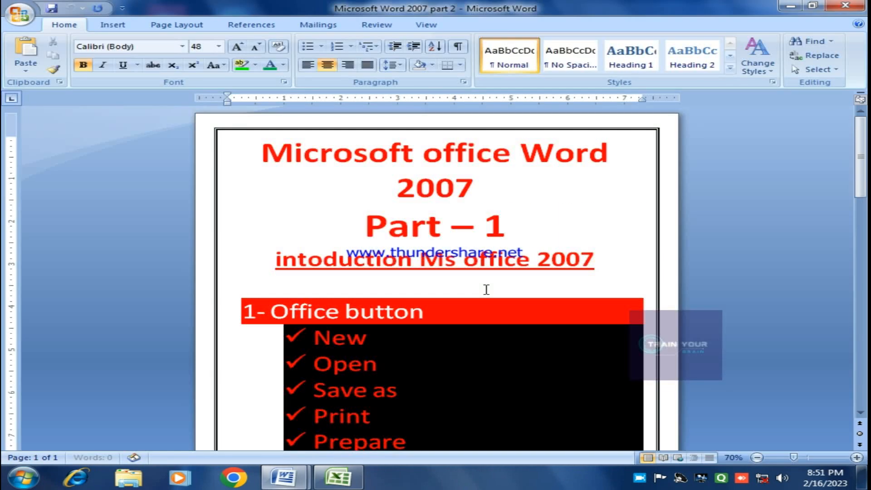
Look through the first page of the linked Microsoft Word 2007 part 2 document and close it
scroll(476, 289, down, 3)
scroll(476, 289, down, 1)
scroll(474, 288, up, 2)
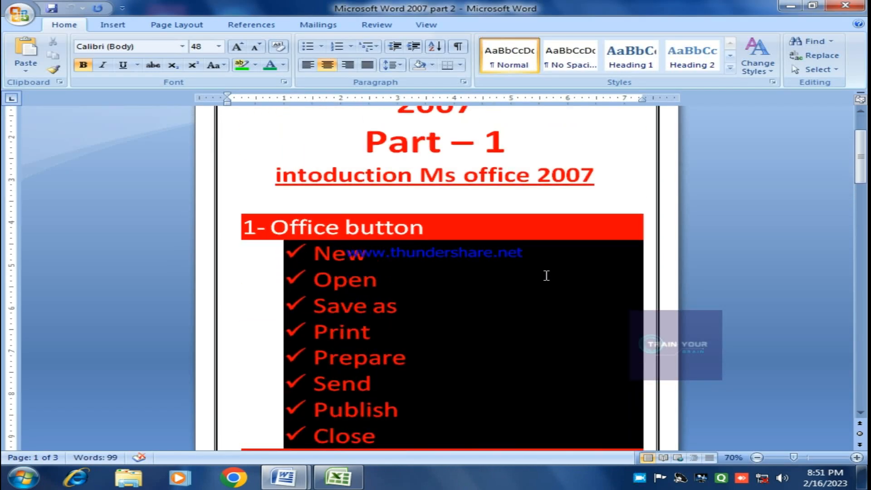
click(845, 7)
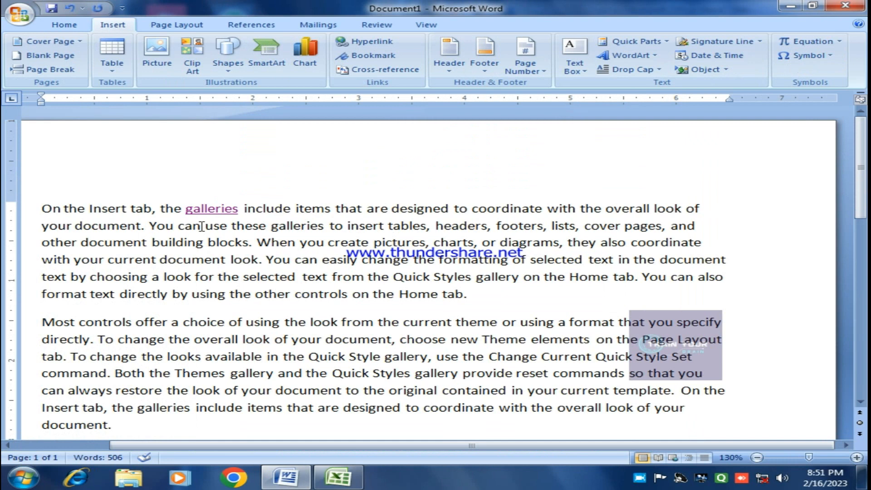
Check the link target of galleries and follow the hyperlink again, accepting the security notice
mouse_move(211, 214)
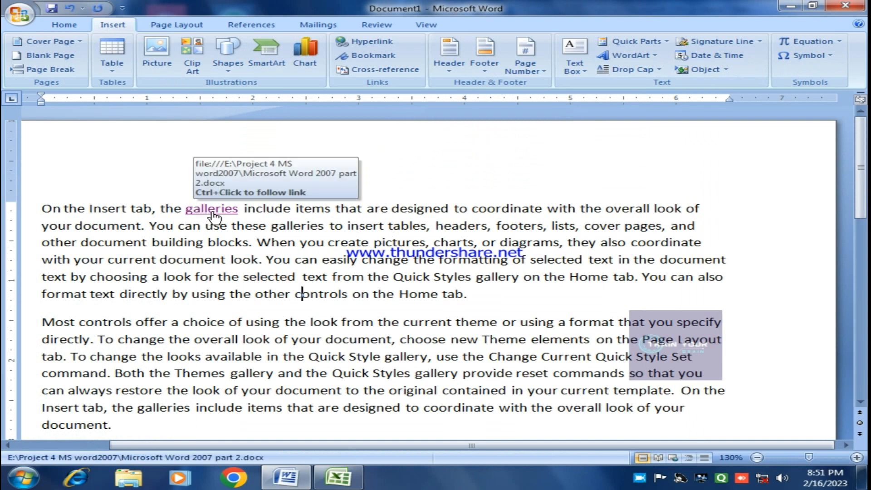
ctrl+click(212, 213)
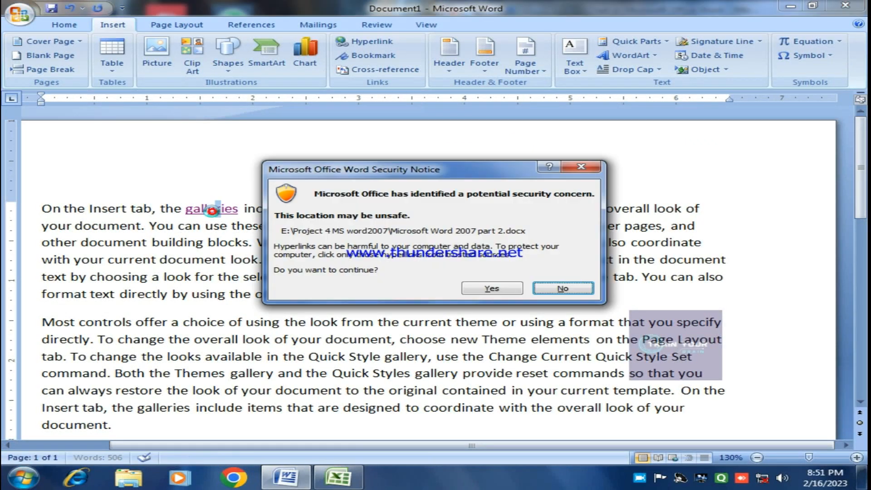
click(472, 290)
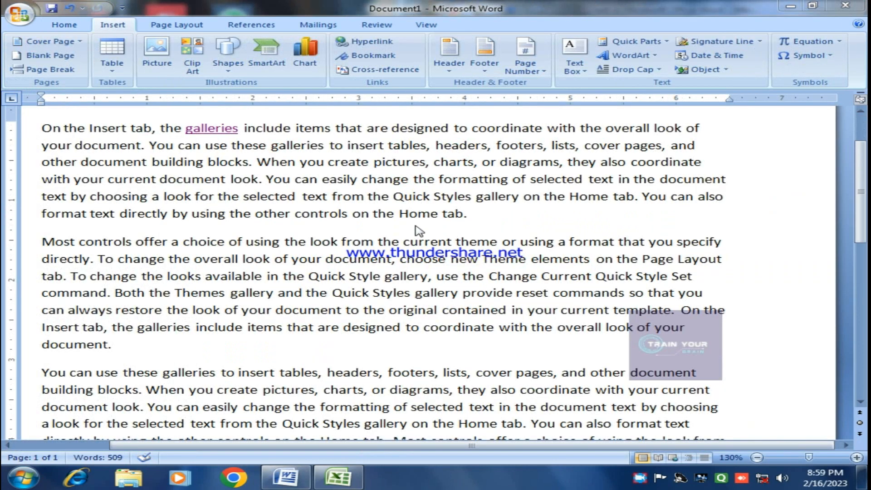
Examine the Insert Hyperlink options for linking to a place in this document, and close the dialog without adding a link
click(376, 42)
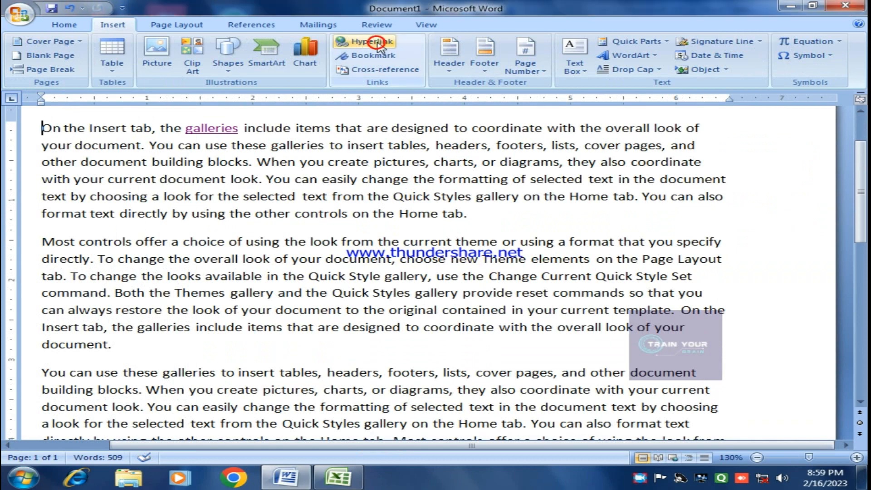
click(376, 41)
drag(350, 132, 335, 62)
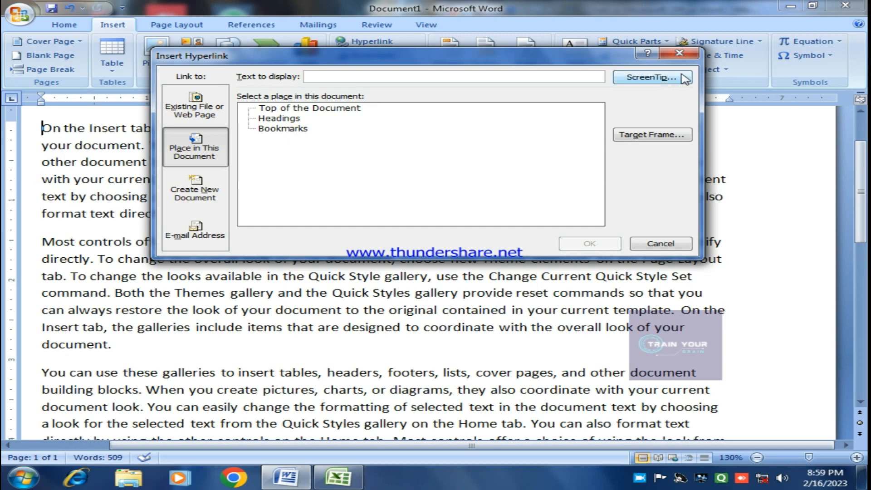
click(681, 55)
Replace the old go to top link at the end of the last paragraph with the plain text Go to top
scroll(349, 277, down, 9)
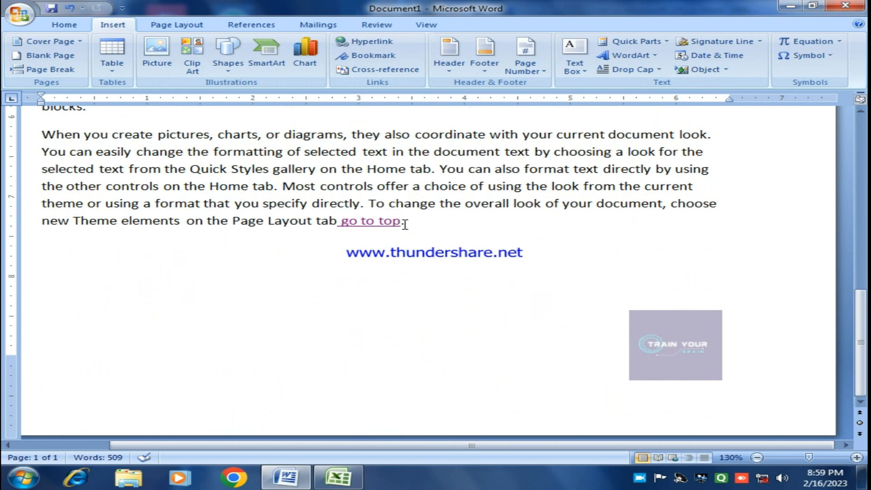
drag(407, 225, 338, 222)
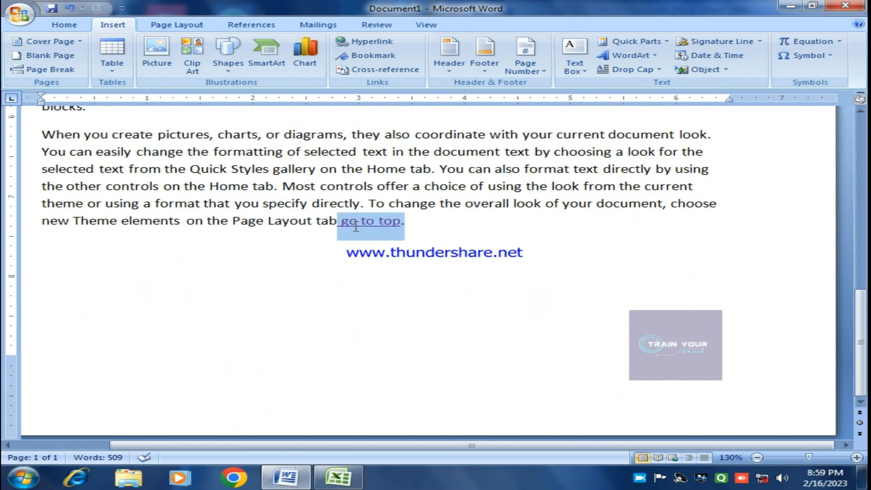
key(Delete)
scroll(356, 227, up, 2)
scroll(354, 231, down, 2)
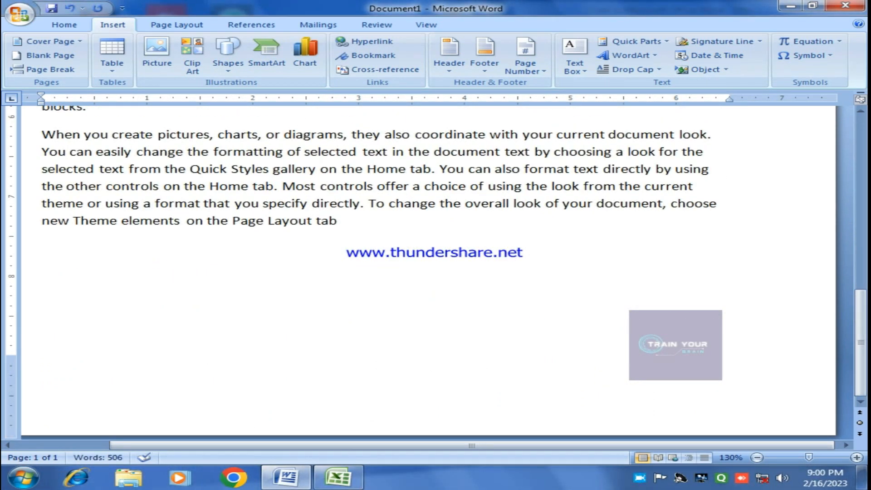
text(Go)
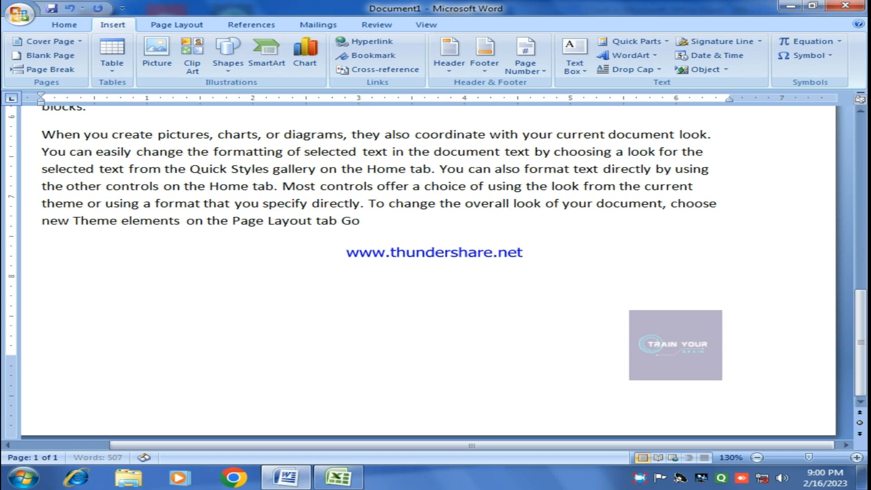
text( to top)
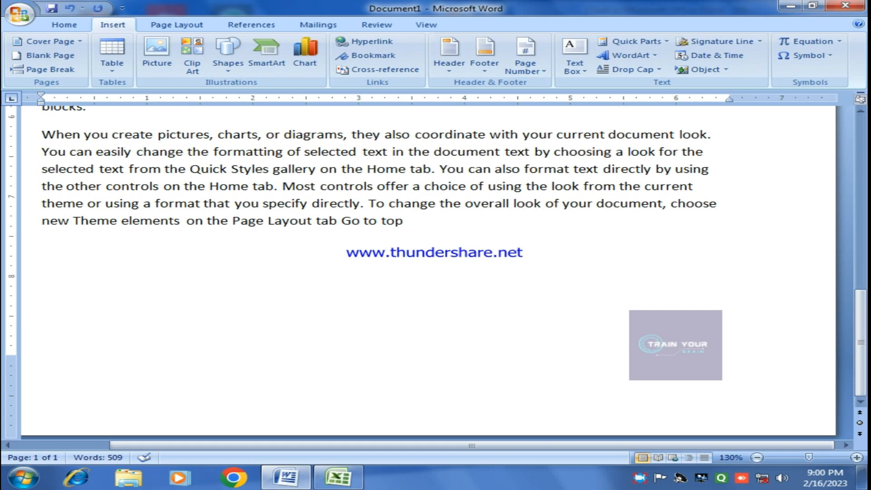
Hyperlink the text Go to top at the document's end to the place Top of the Document
drag(404, 221, 354, 223)
scroll(355, 227, up, 4)
scroll(355, 227, down, 5)
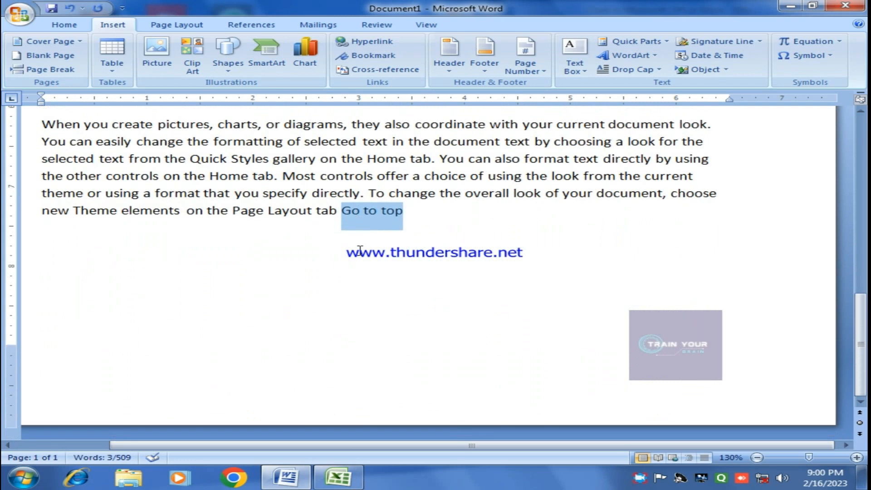
ctrl+click(385, 220)
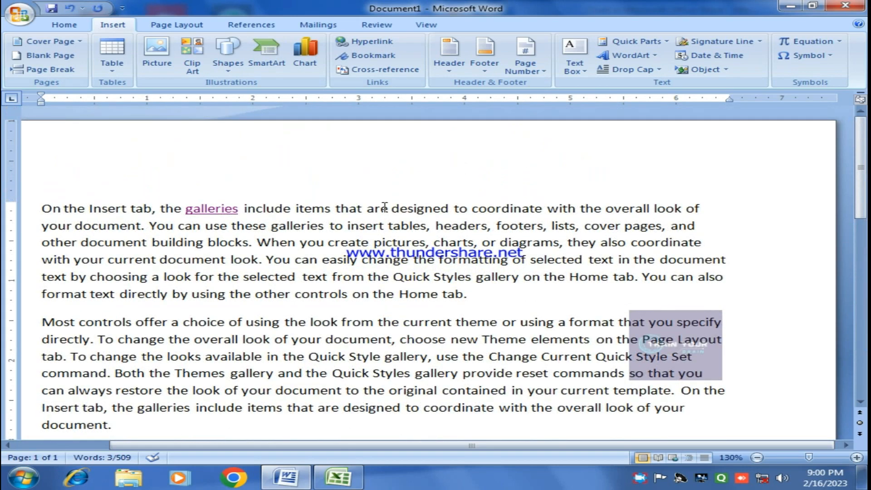
scroll(385, 208, down, 10)
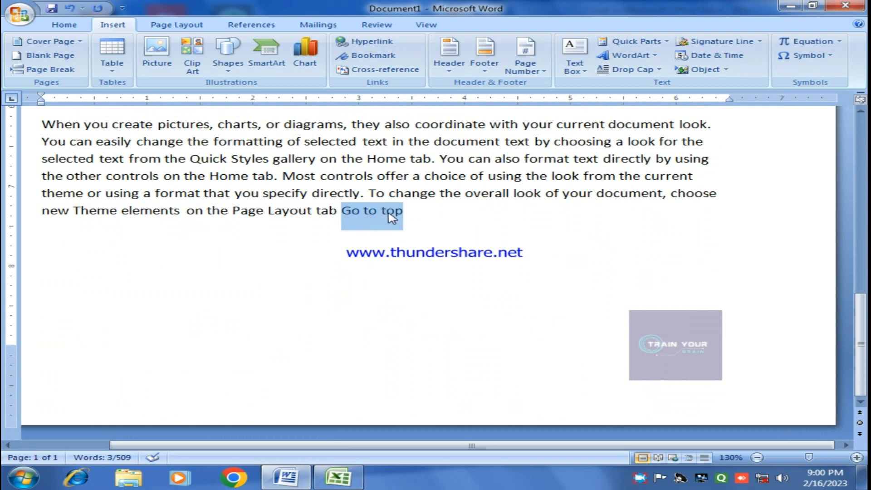
click(371, 41)
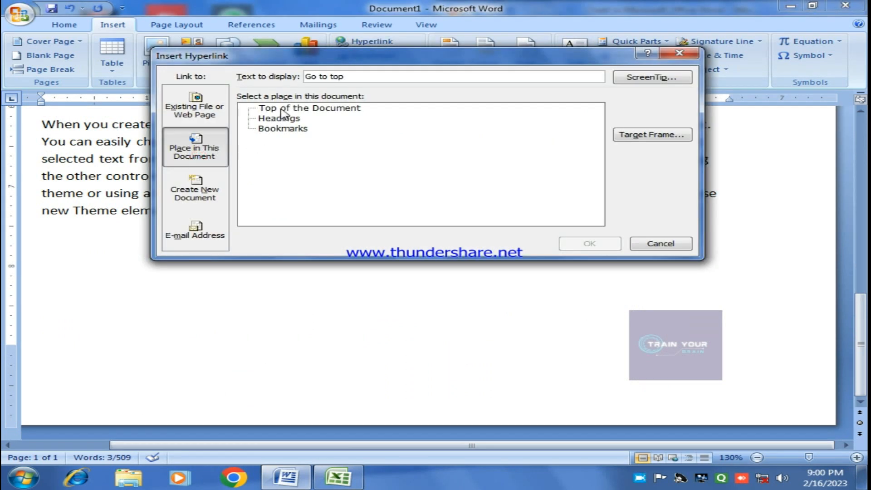
click(297, 109)
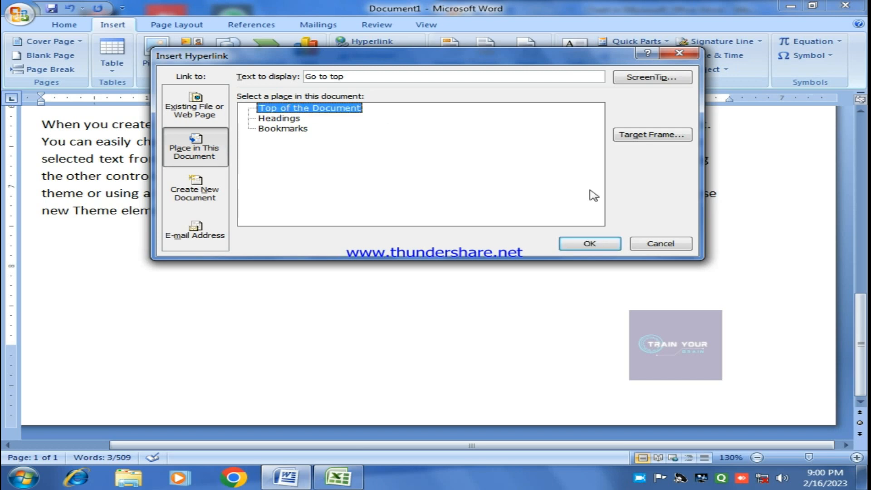
click(589, 243)
Test the Go to top hyperlink by following it to the start of the document
scroll(435, 322, up, 3)
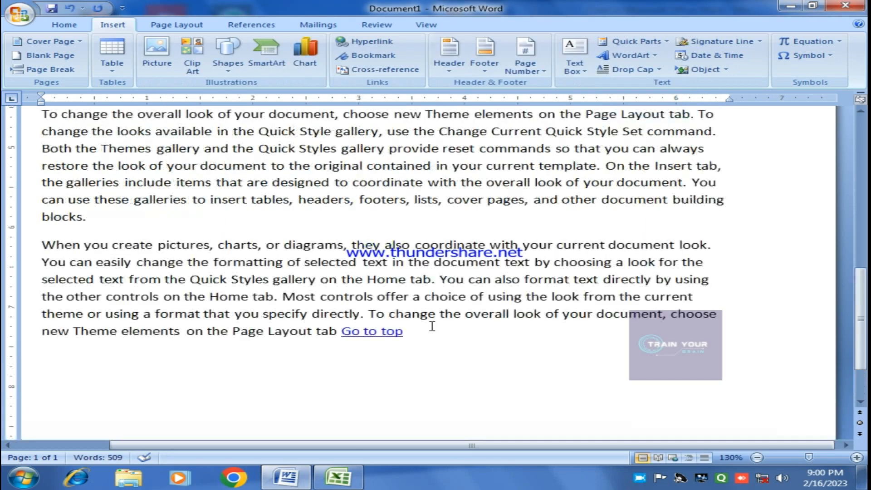
scroll(431, 326, down, 2)
drag(403, 259, 341, 254)
click(376, 314)
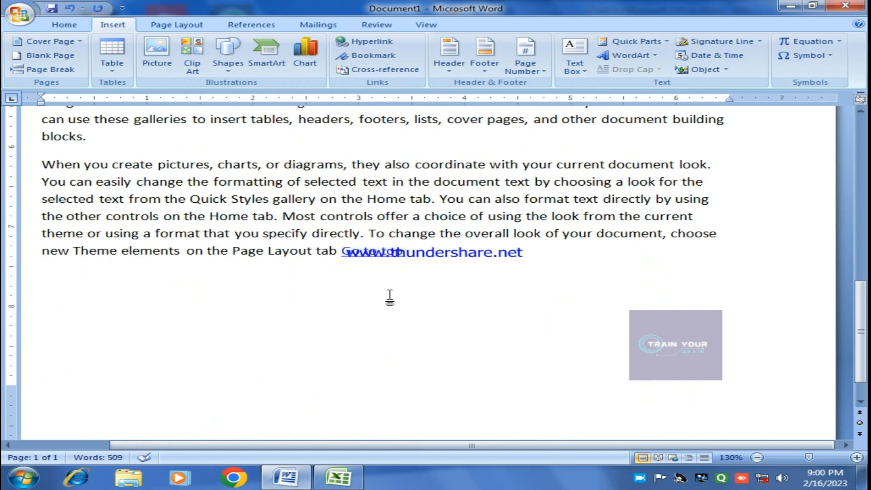
ctrl+click(381, 259)
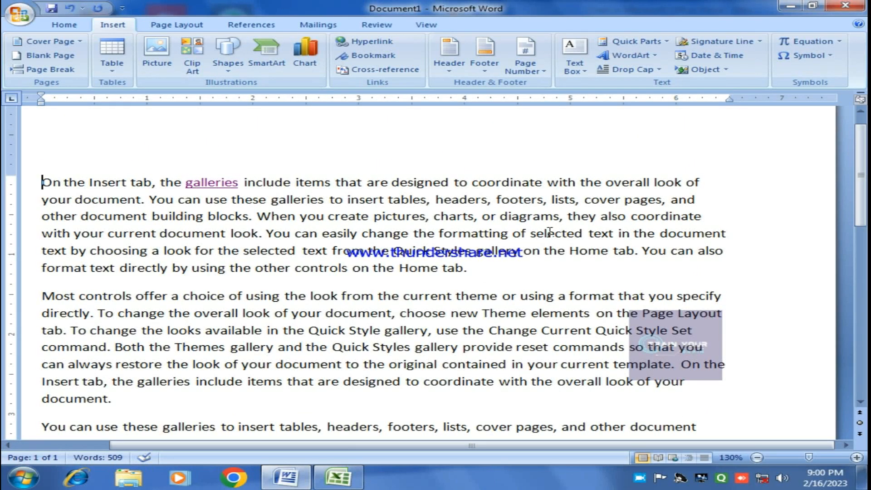
right_click(641, 478)
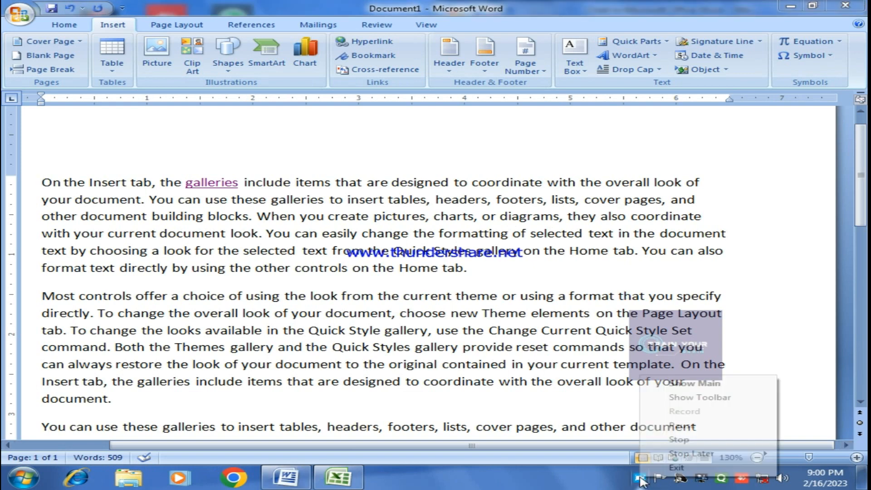
click(683, 427)
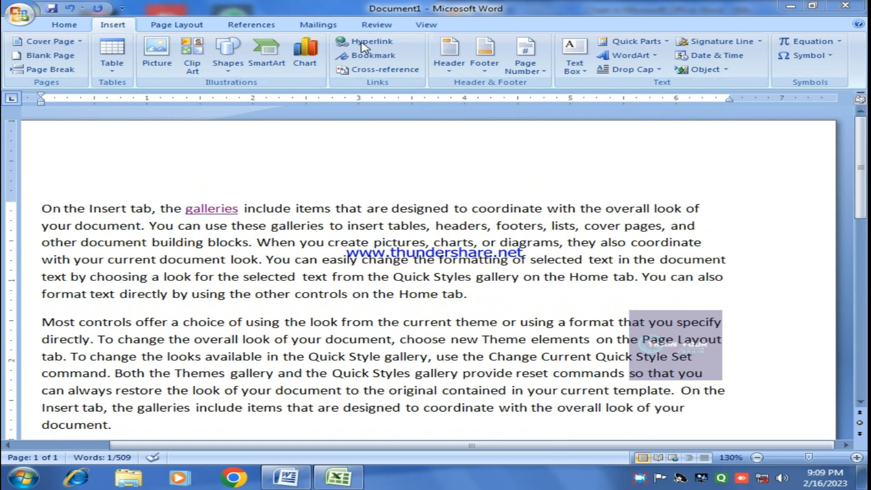
Review the Headings and Bookmarks link targets offered for the selected word directly, and cancel the hyperlink
click(365, 42)
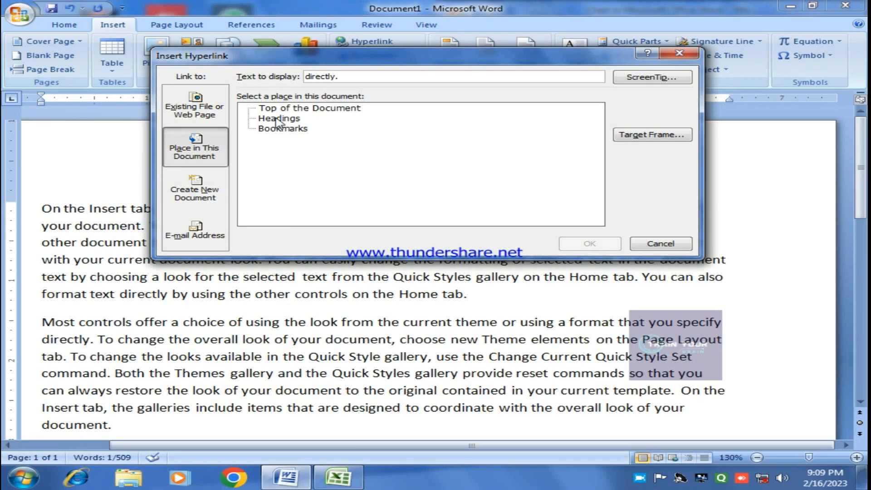
click(660, 244)
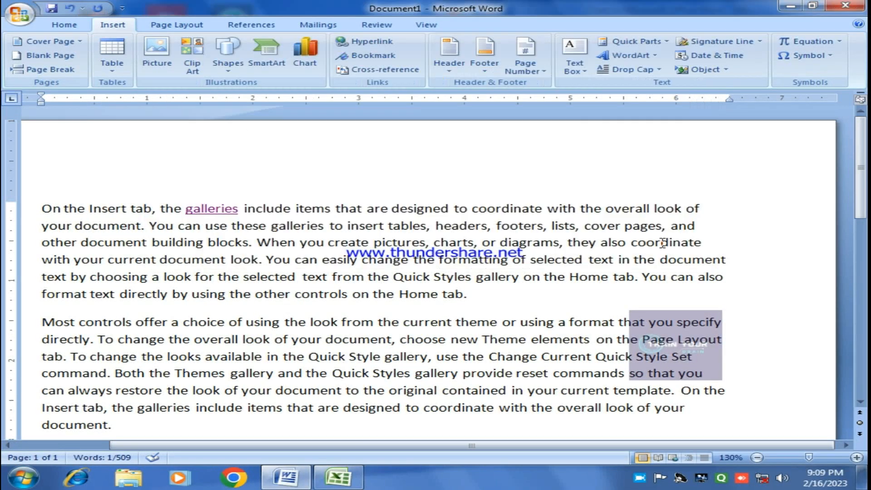
Add a new line above the first paragraph containing the title Designe
click(48, 202)
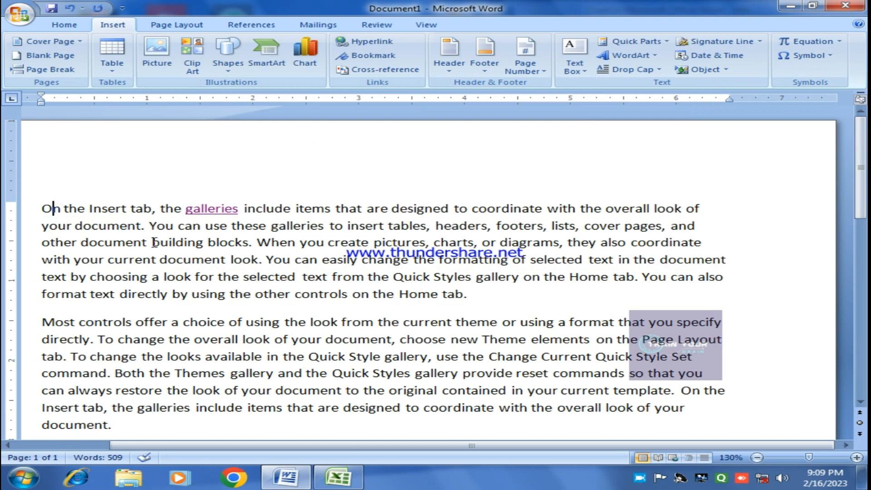
key(Return)
key(Up)
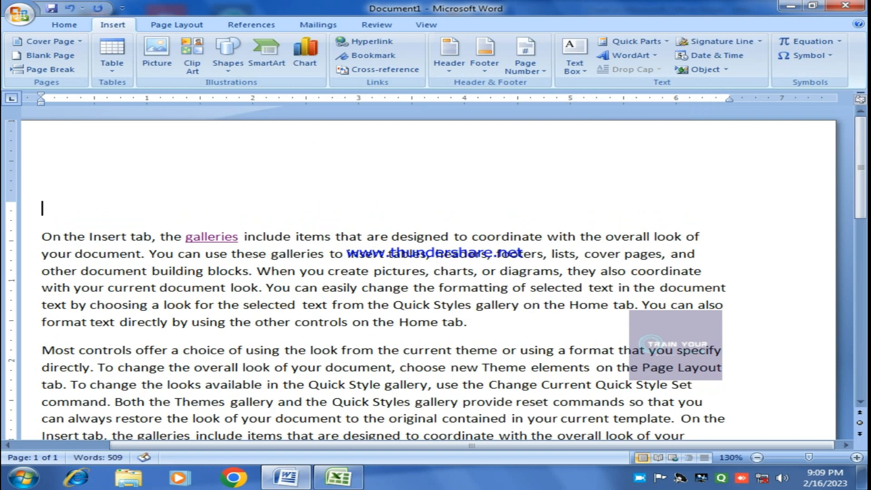
text(Designe)
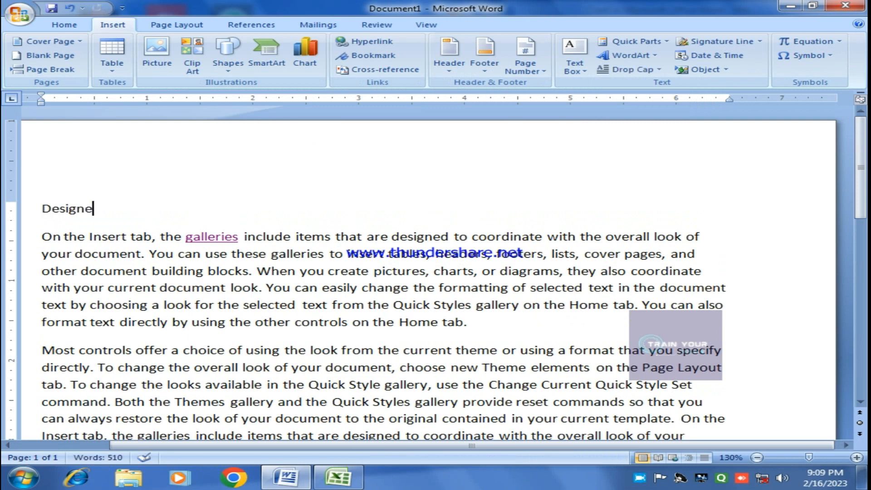
Apply the Heading 1 style to the title Designe above the first paragraph
drag(93, 209, 39, 209)
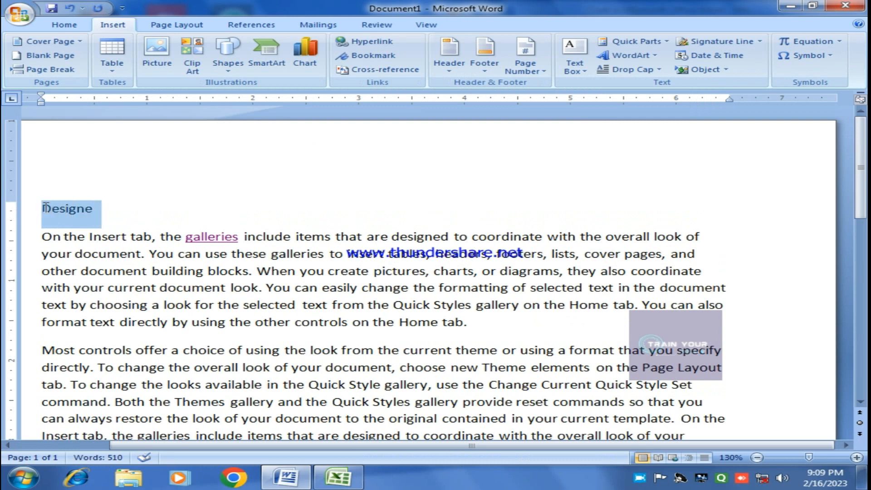
click(67, 25)
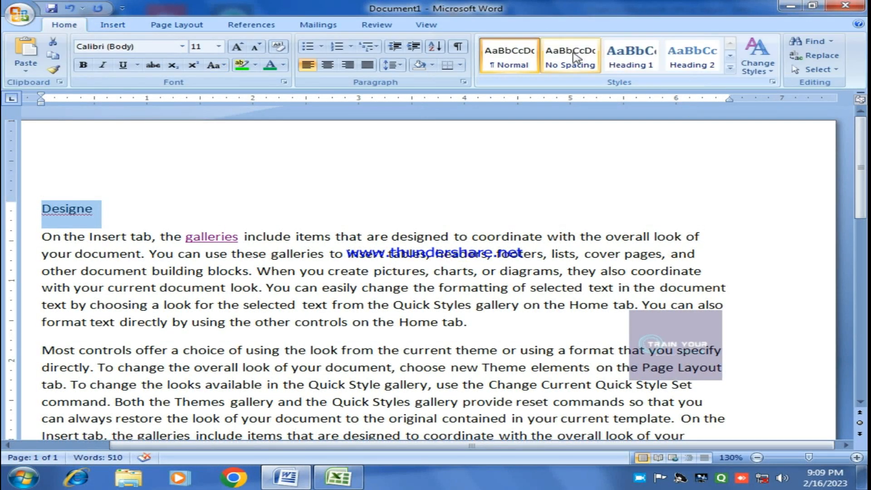
click(635, 56)
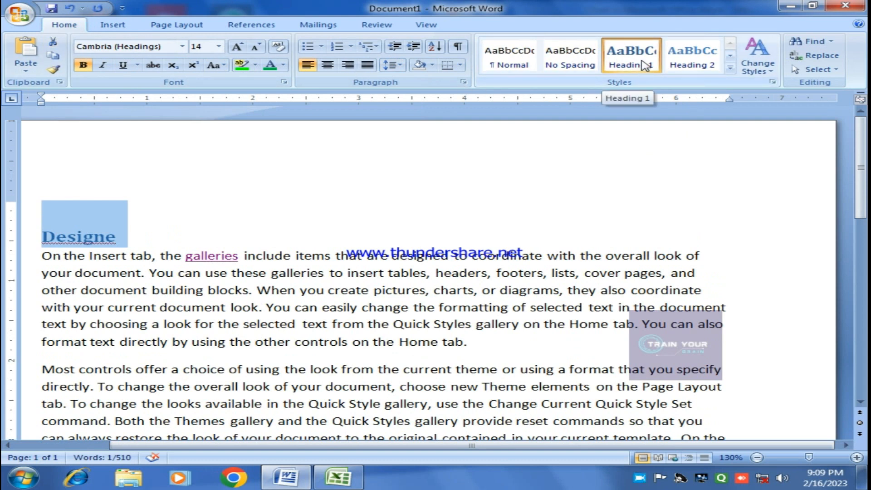
click(617, 46)
click(617, 46)
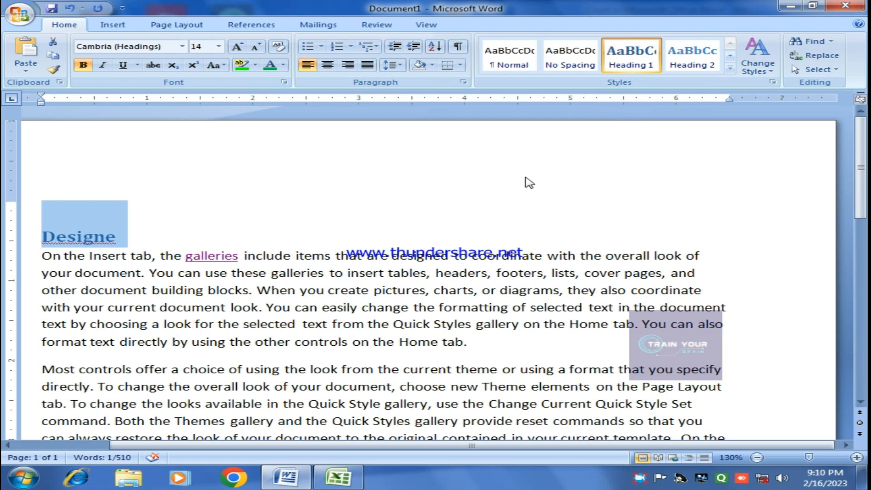
Add the title Formating on a new line above the paragraph beginning "Most controls offer" and apply the Heading 1 style to it
scroll(352, 157, down, 2)
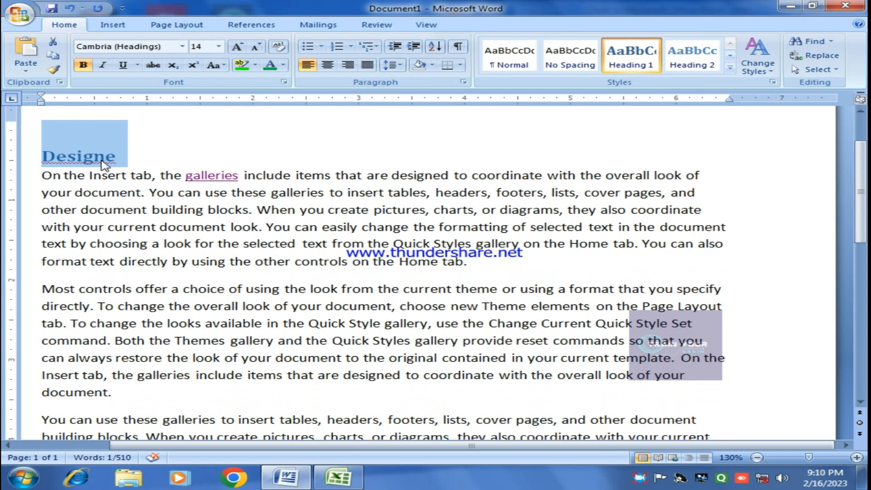
click(486, 266)
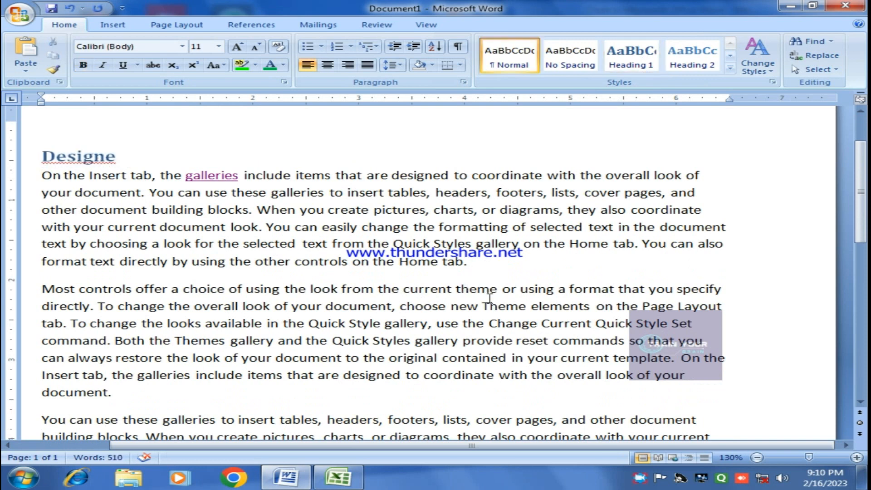
key(Return)
key(Return)
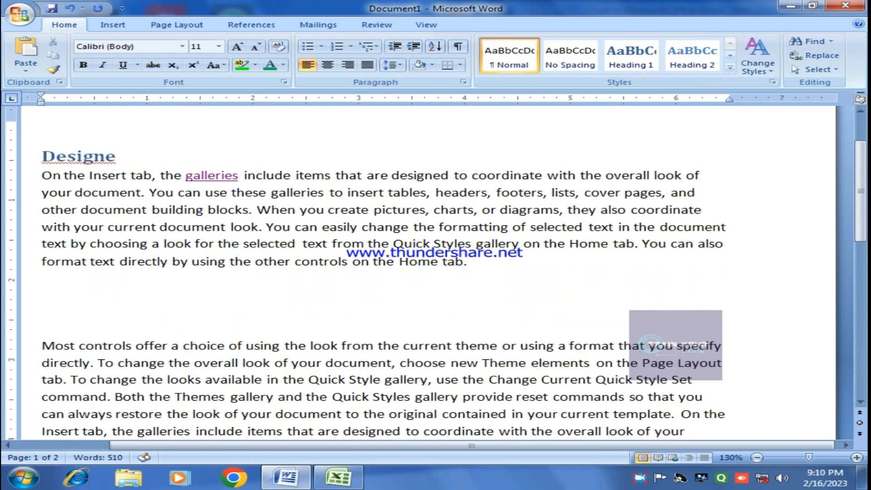
scroll(345, 318, down, 1)
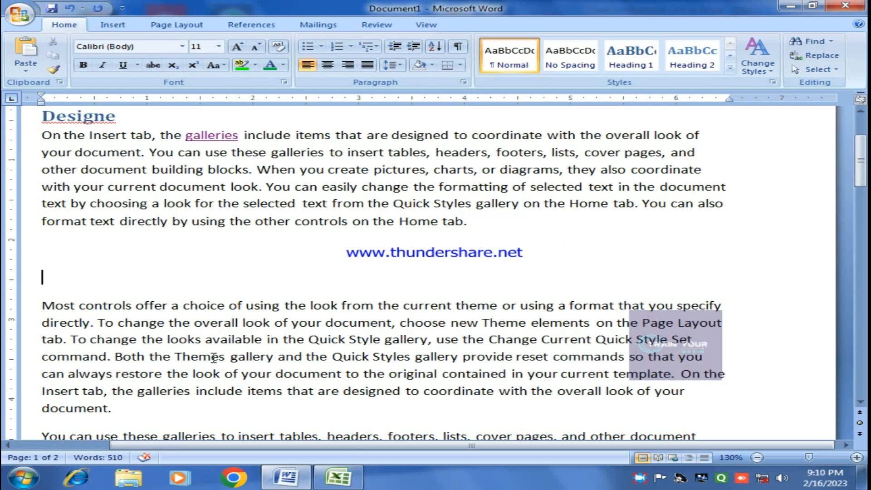
text(Formating)
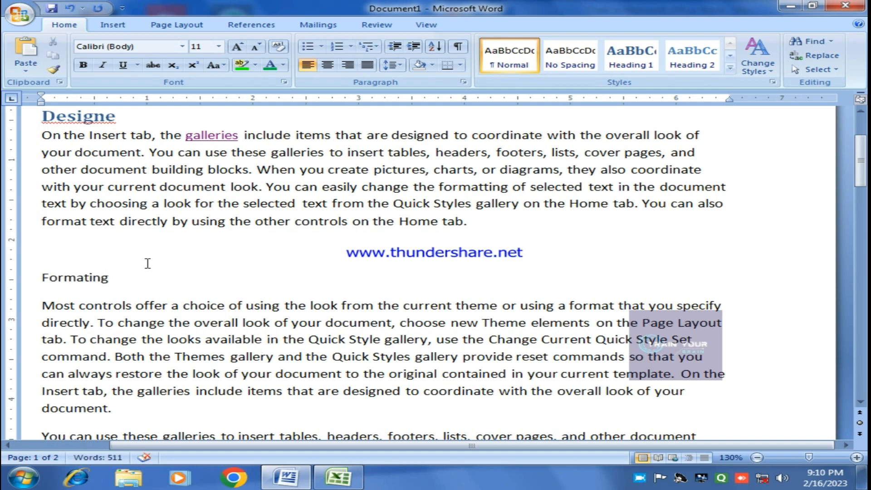
drag(110, 277, 38, 276)
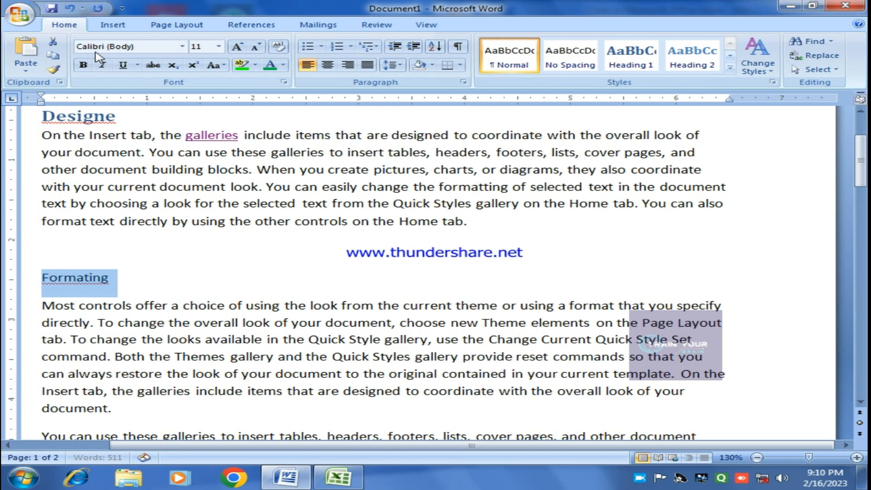
click(621, 58)
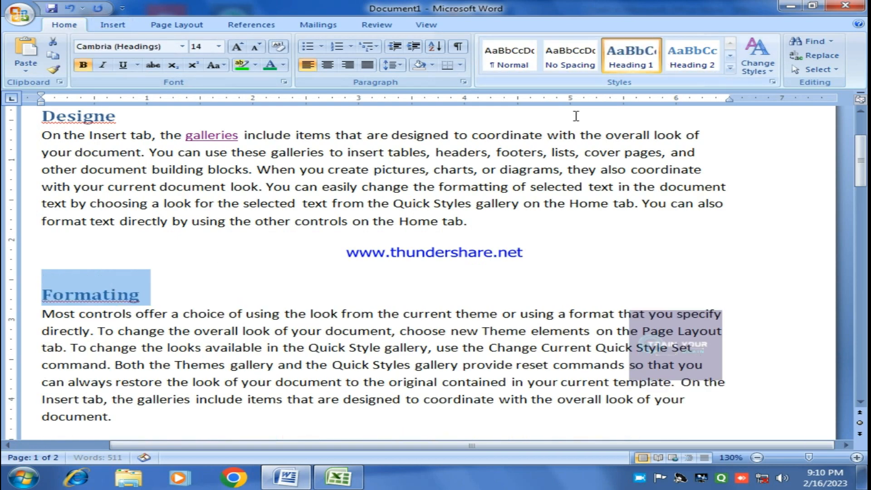
Add a new line containing the title Layout above the paragraph beginning "To change the overall look"
scroll(162, 341, down, 4)
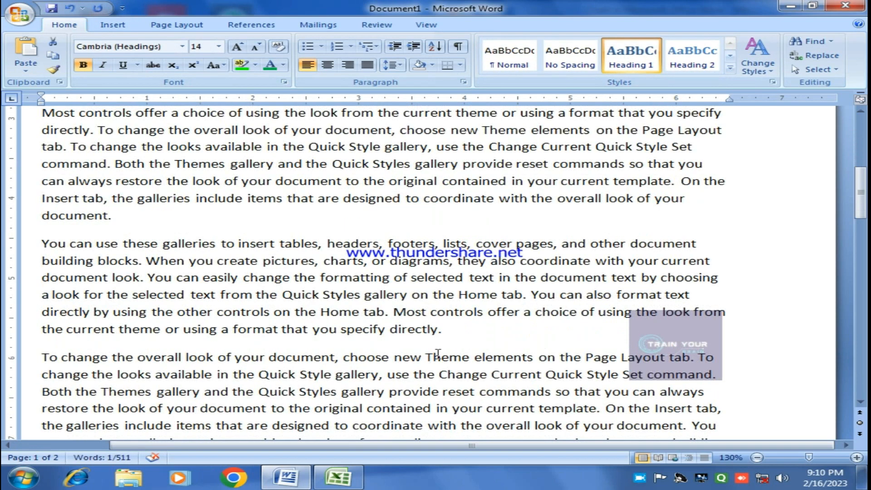
click(443, 329)
key(Return)
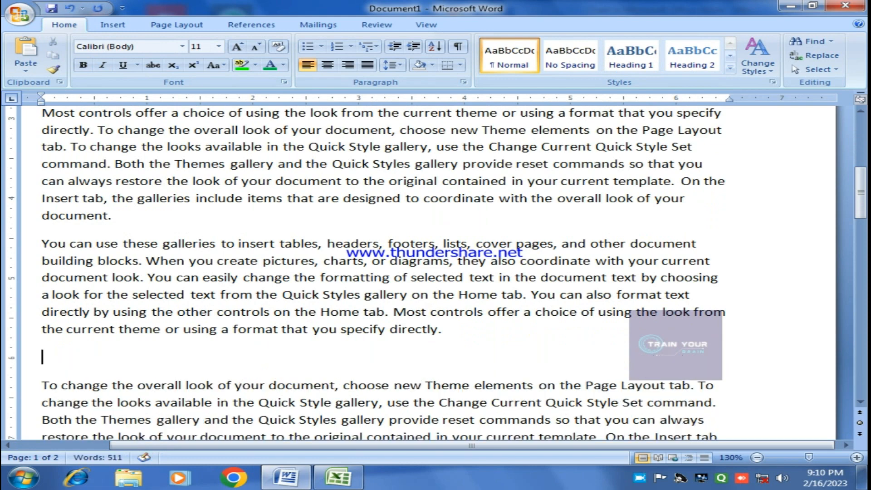
scroll(482, 349, down, 2)
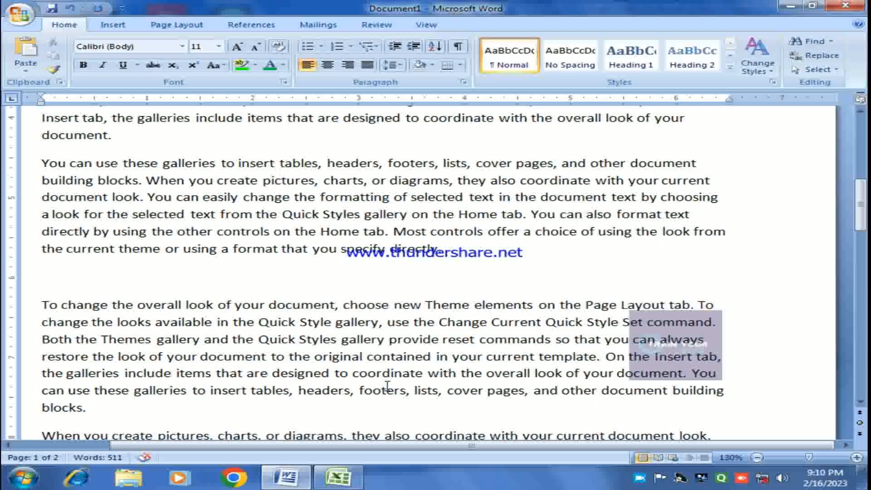
text(Layout)
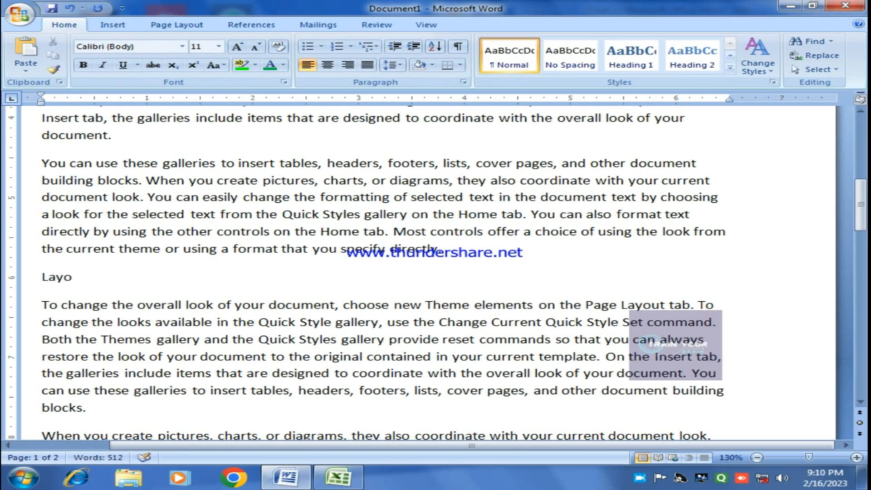
Apply the Heading 1 style to the title Layout
key(shift+Left)
key(shift+Left)
key(shift+Left)
key(shift+Left)
key(shift+Left)
key(shift+Left)
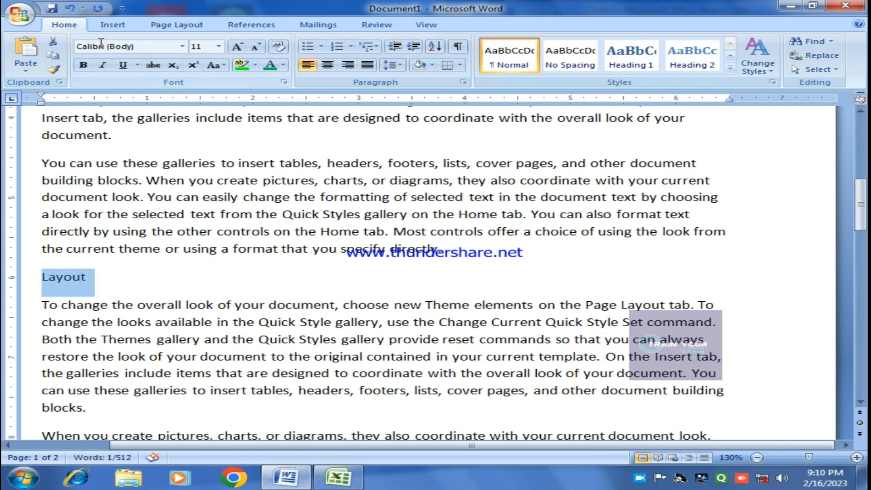
click(639, 59)
Zoom the document out to 80% and review the Designe, Formating and Layout headings with their paragraphs
scroll(214, 340, up, 4)
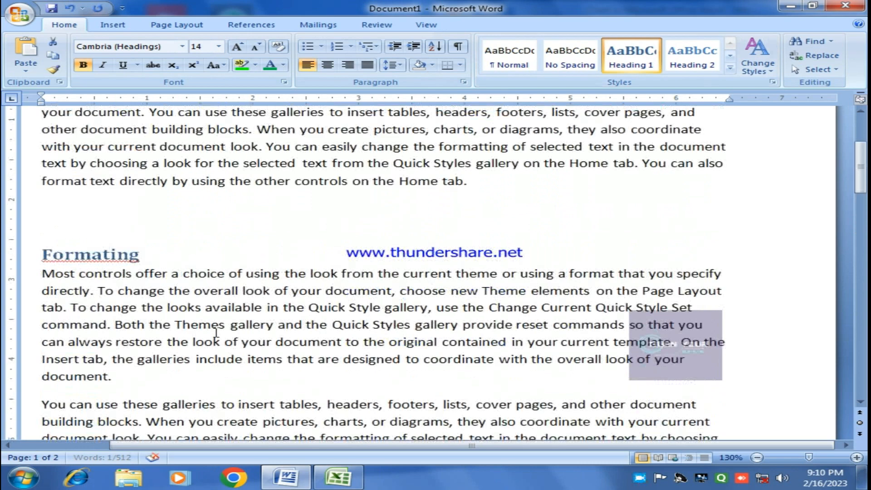
scroll(216, 332, down, 3)
scroll(216, 332, up, 4)
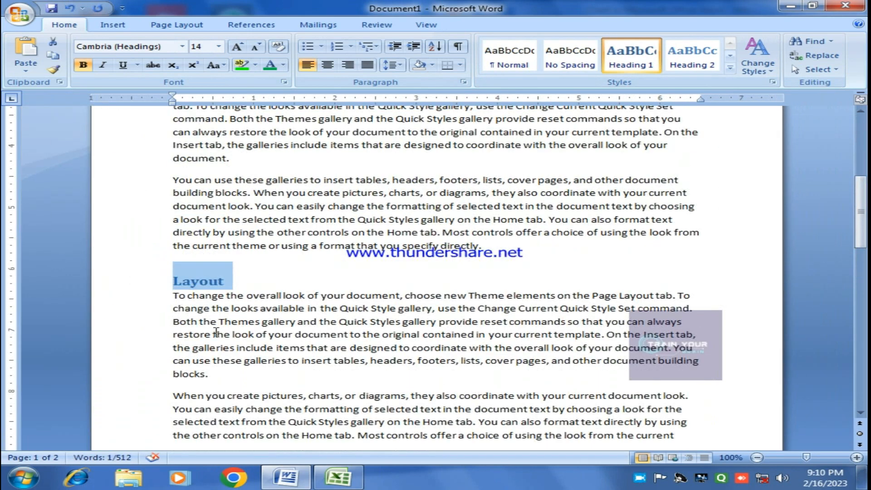
scroll(210, 338, down, 2)
scroll(211, 338, up, 4)
scroll(210, 338, up, 5)
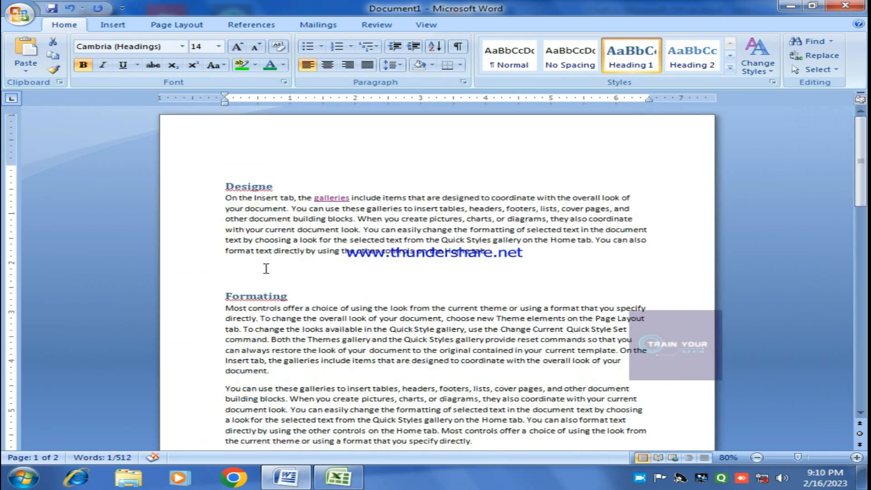
scroll(299, 302, down, 3)
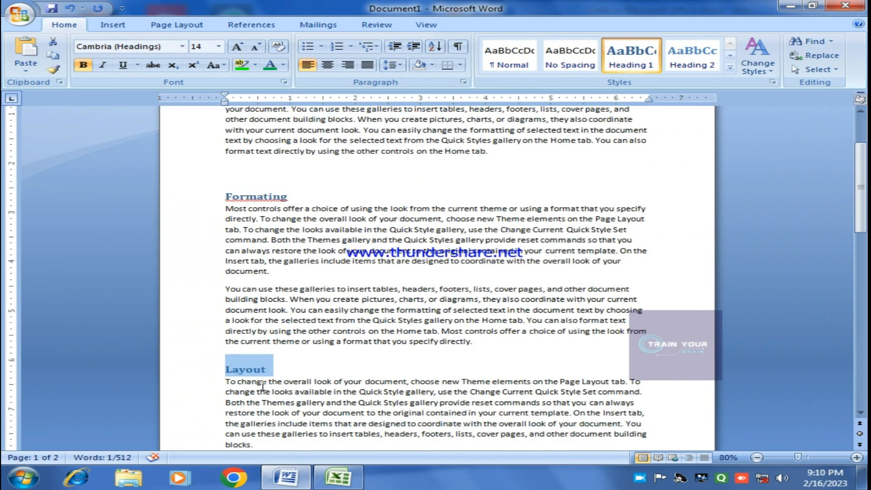
scroll(338, 357, up, 3)
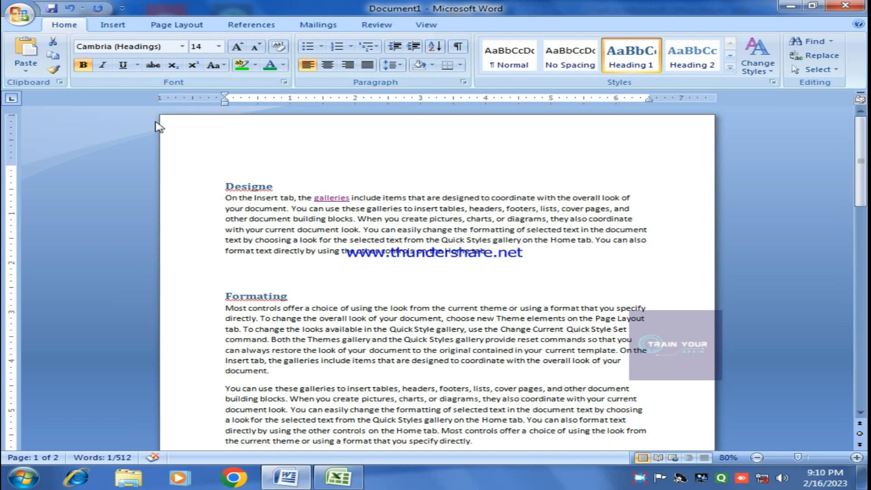
Bookmark the word footers in the first paragraph under the Layout heading with the name part1
click(164, 26)
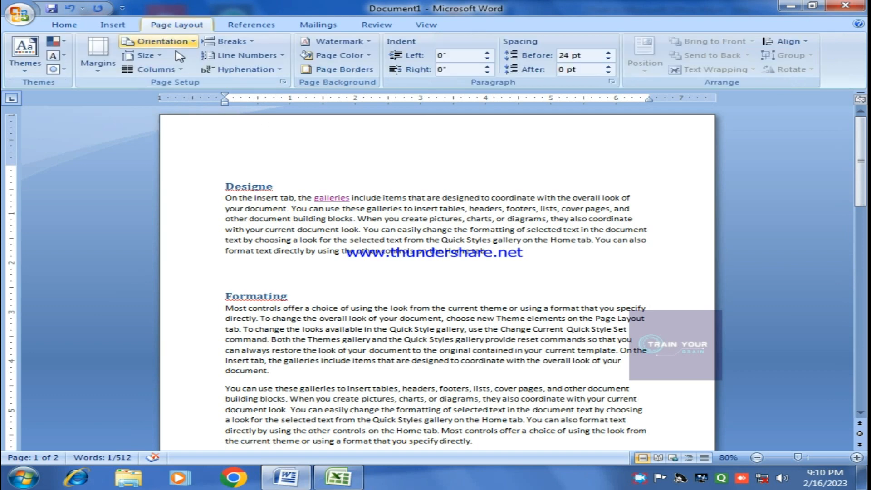
click(107, 26)
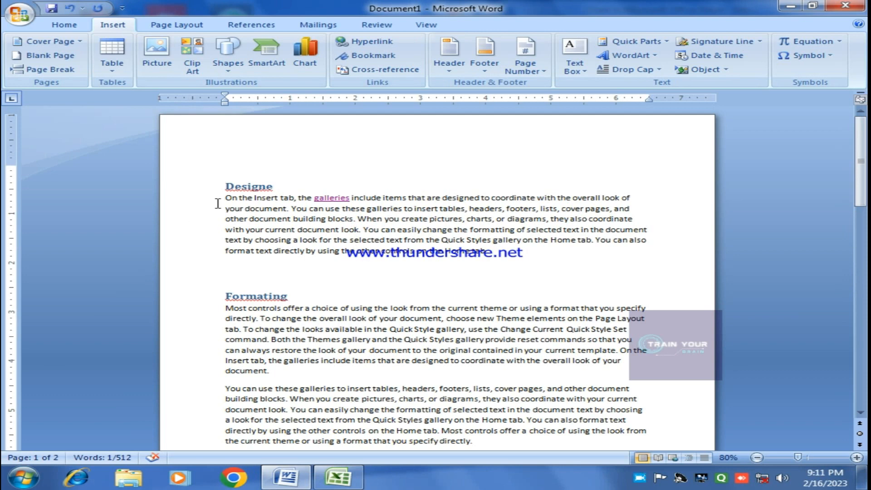
drag(225, 197, 477, 271)
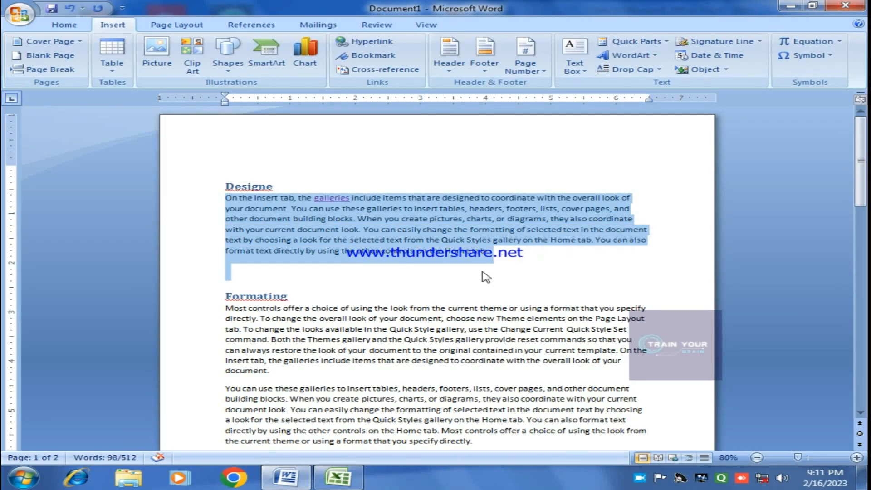
scroll(359, 268, down, 2)
scroll(360, 267, down, 3)
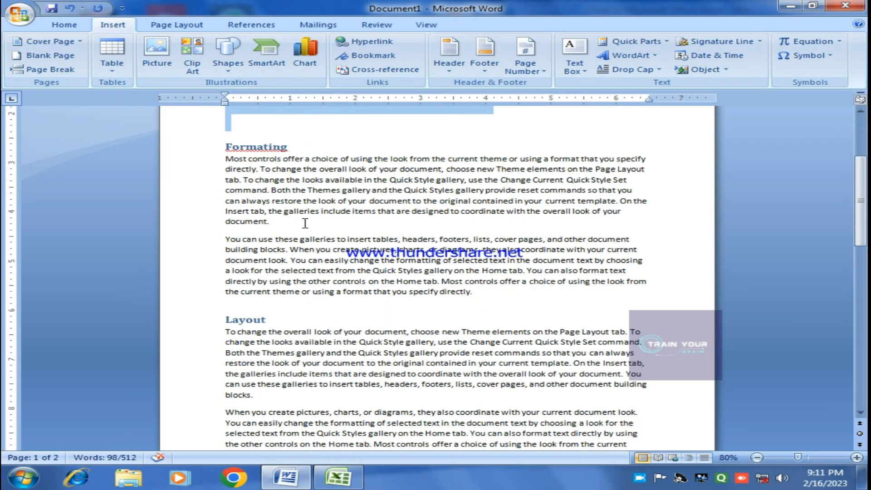
scroll(333, 217, down, 2)
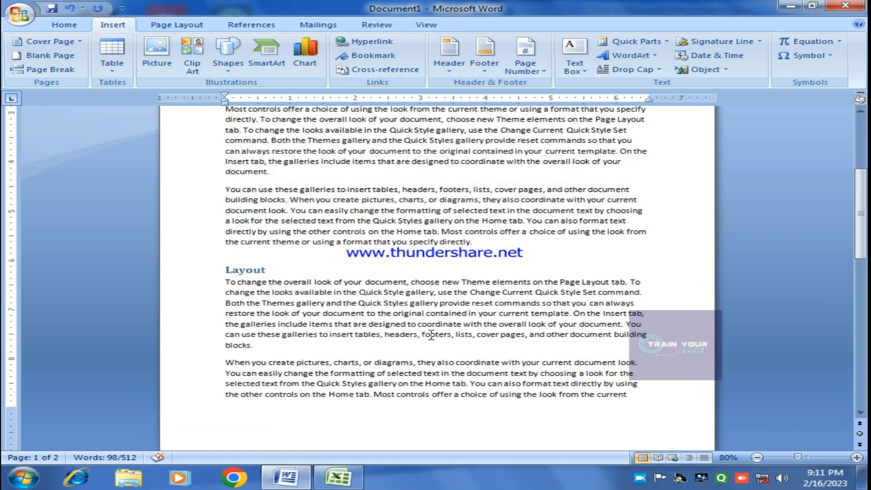
drag(417, 336, 452, 336)
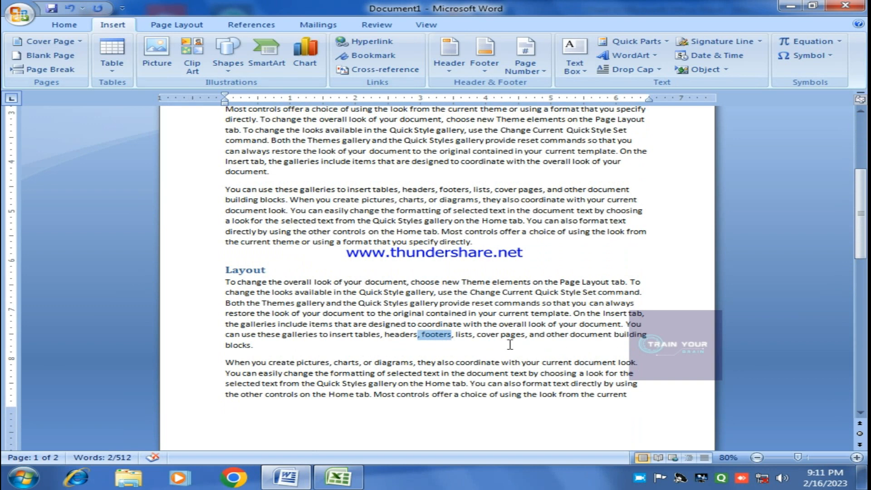
scroll(499, 344, down, 6)
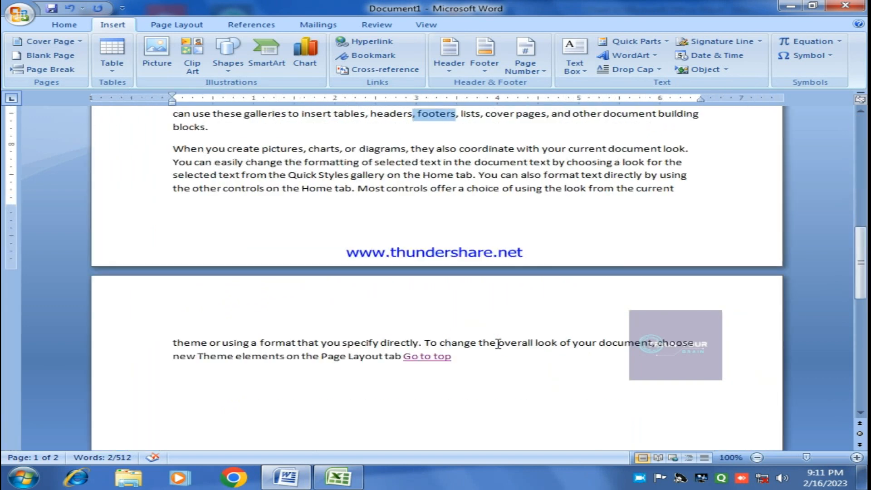
ctrl+scroll(498, 344, up, 3)
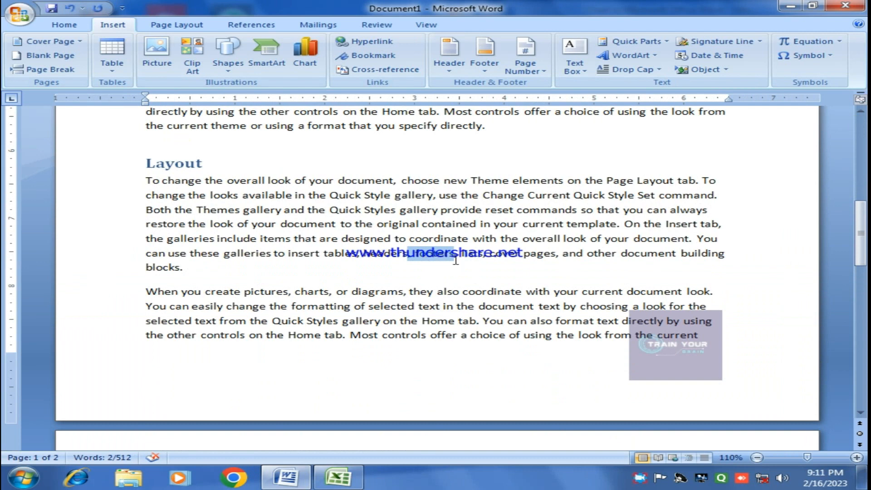
drag(459, 257, 431, 257)
click(373, 55)
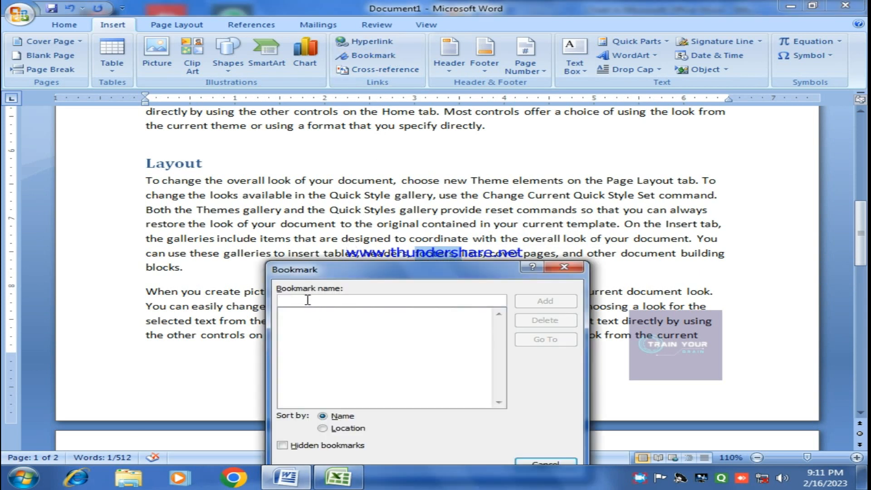
text(part1)
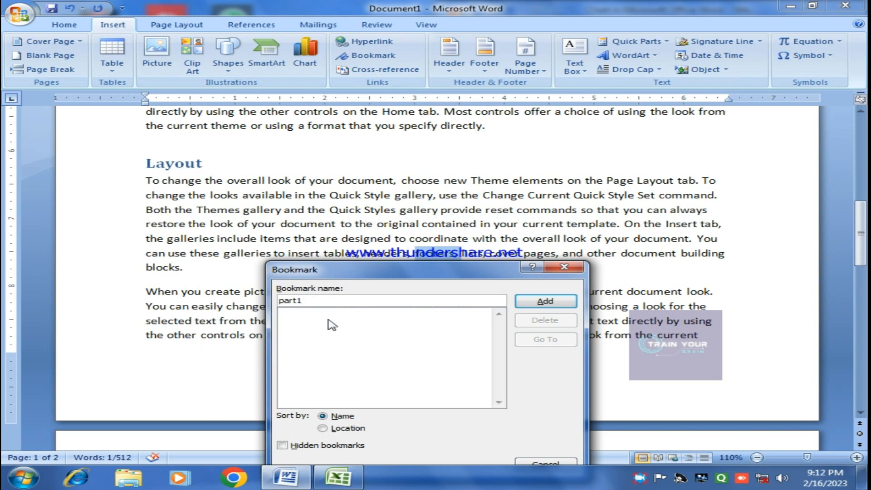
click(526, 300)
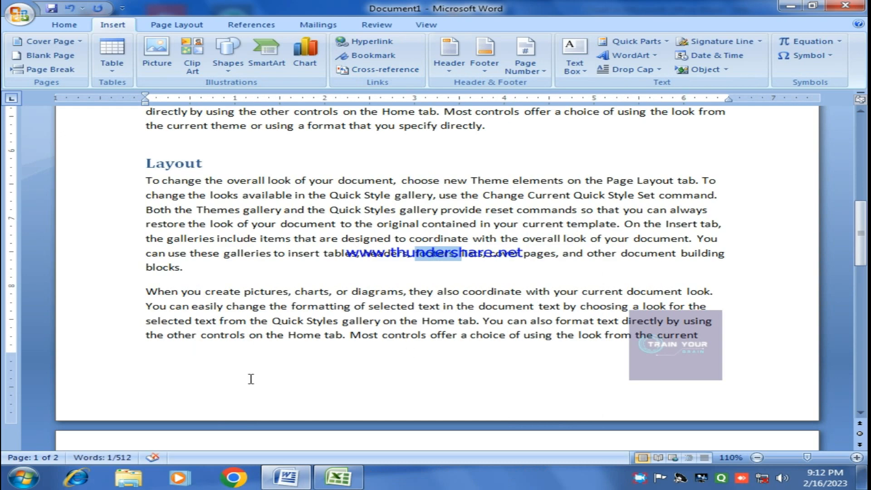
Test the part1 bookmark by going to it from the Designe heading, and close the Bookmark dialog
scroll(271, 336, up, 10)
click(327, 209)
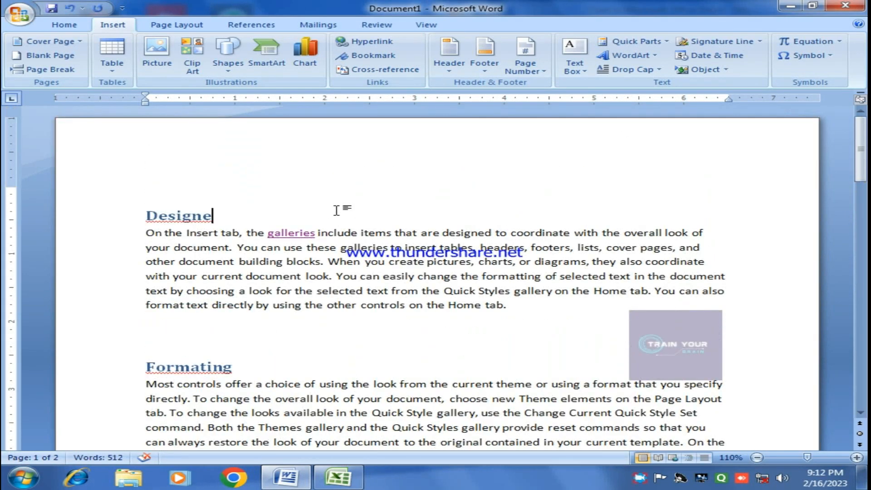
click(376, 56)
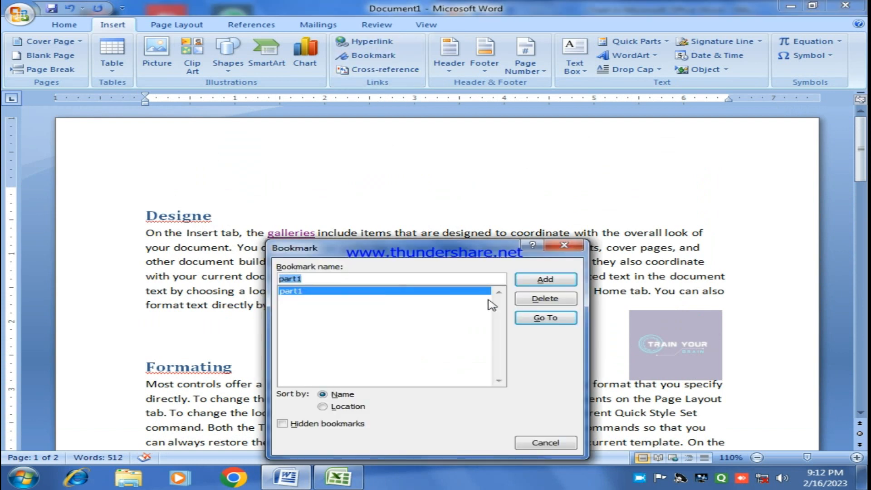
click(541, 318)
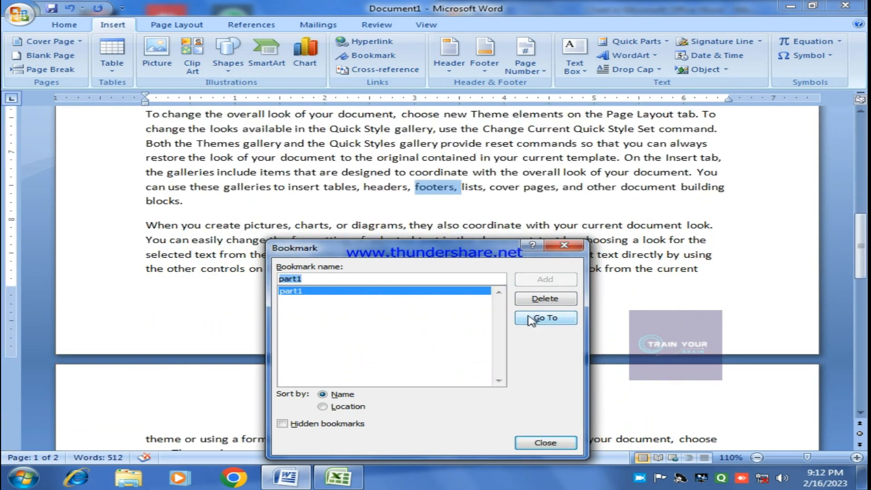
click(574, 248)
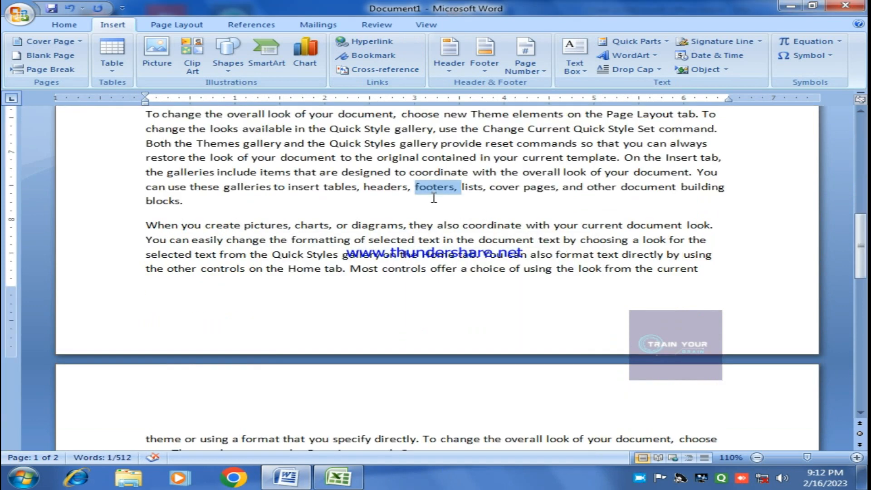
Select the text from lists to blocks at the end of the first Layout paragraph and look over the preceding sections
drag(461, 187, 659, 200)
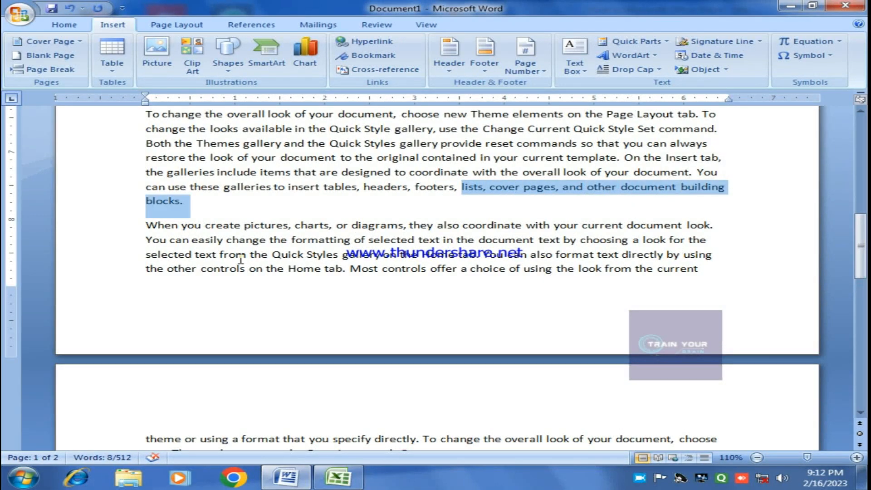
scroll(241, 260, up, 3)
scroll(241, 259, up, 8)
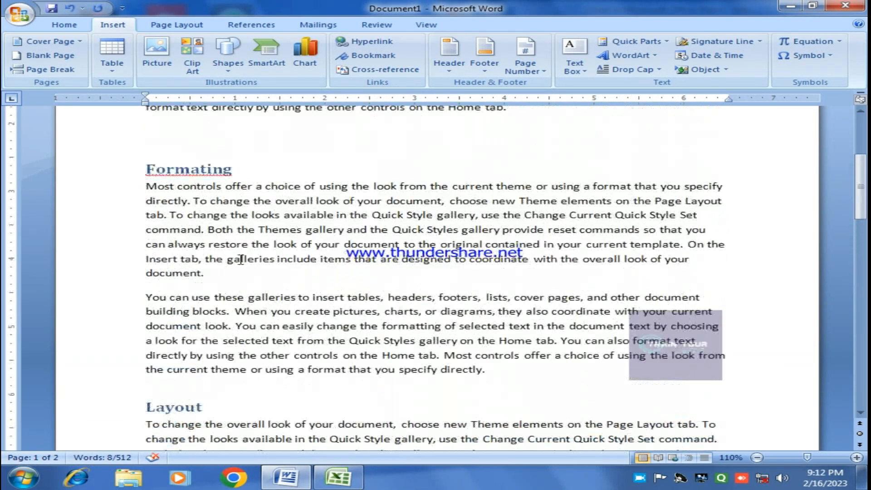
scroll(204, 237, down, 2)
scroll(204, 237, down, 4)
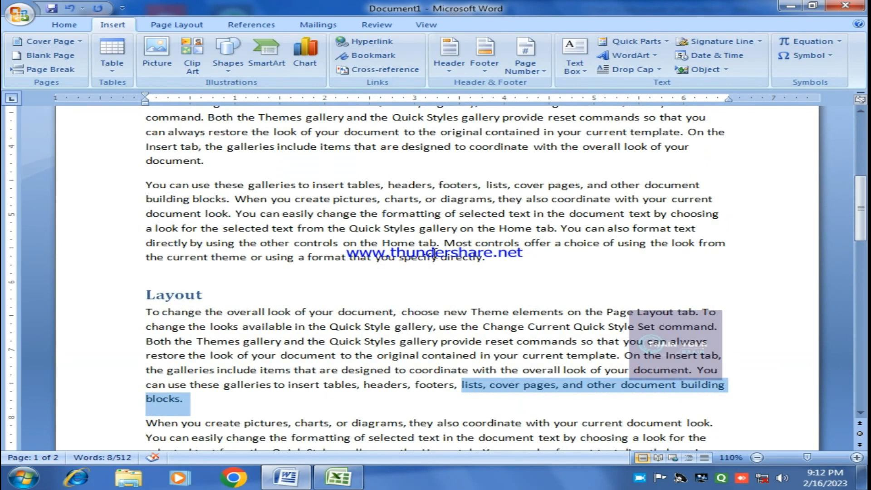
Check which headings and bookmarks in this document can serve as hyperlink targets, and close the Insert Hyperlink dialog without linking
scroll(437, 285, up, 7)
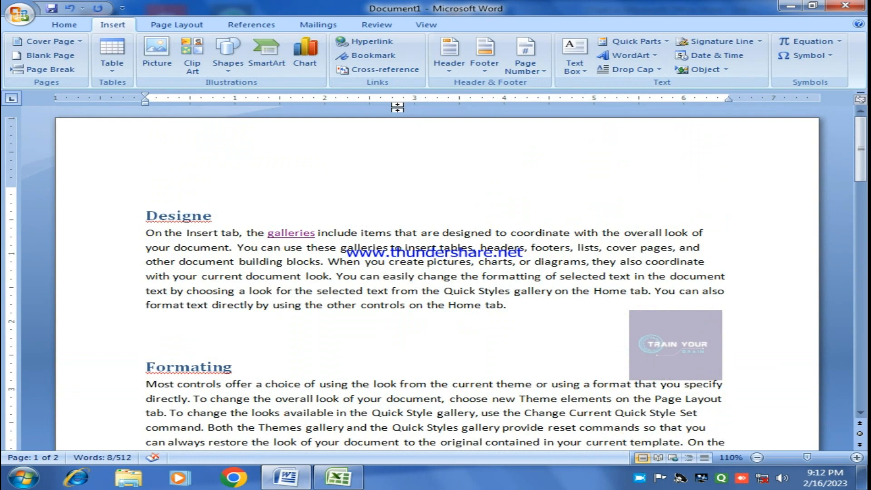
click(380, 43)
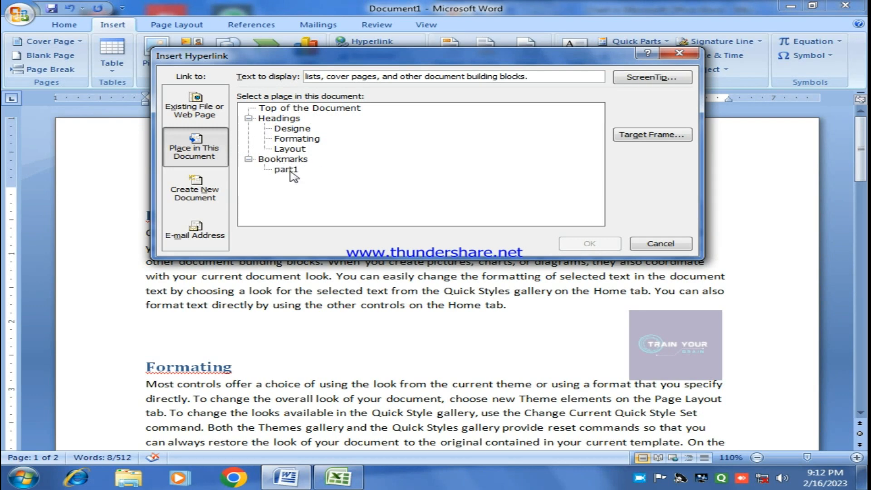
click(642, 248)
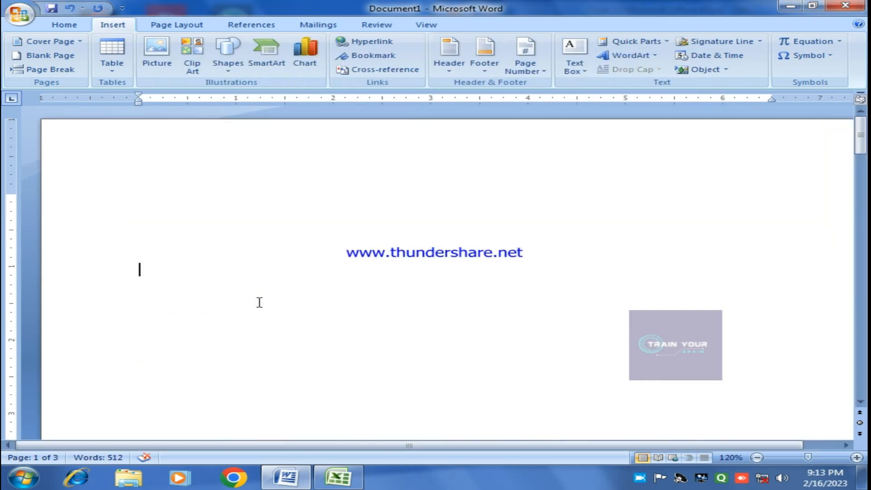
Enter the lines Hadding 1, Hadding 2, Hadding 3 and Bookmark1 on the blank first page
text(H)
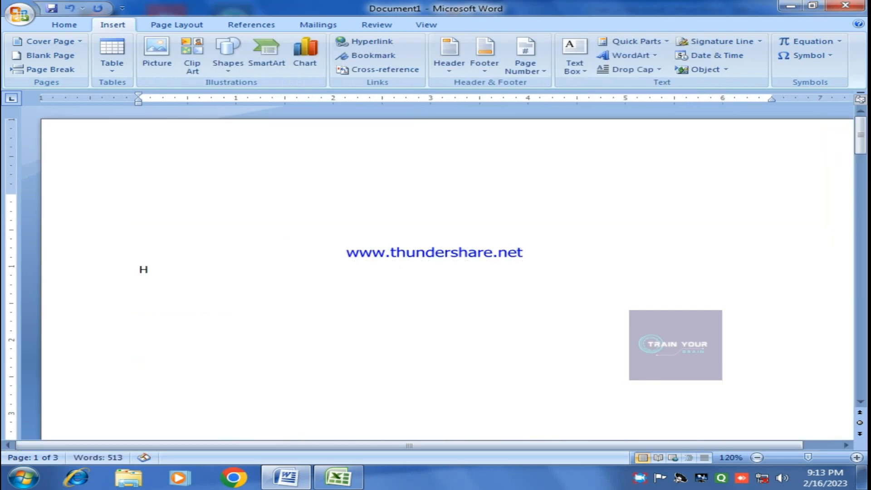
text(adding 1)
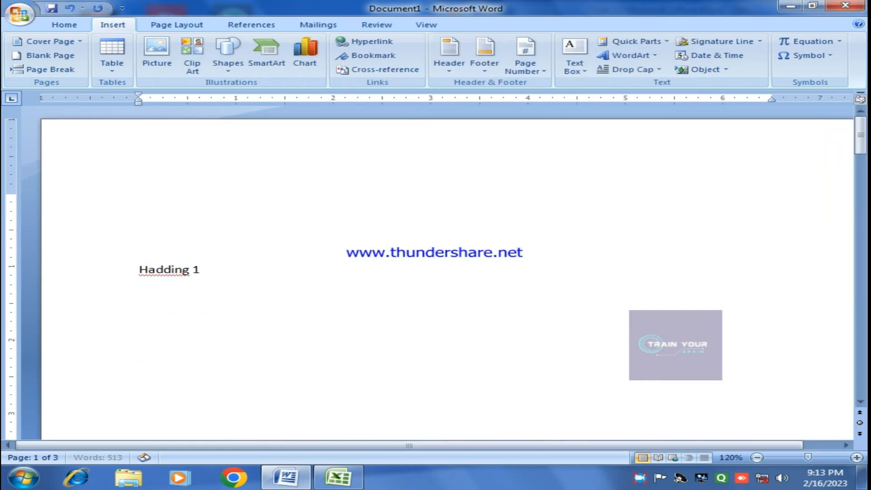
key(Return)
text(Hadding 2)
key(Return)
text(Hadding)
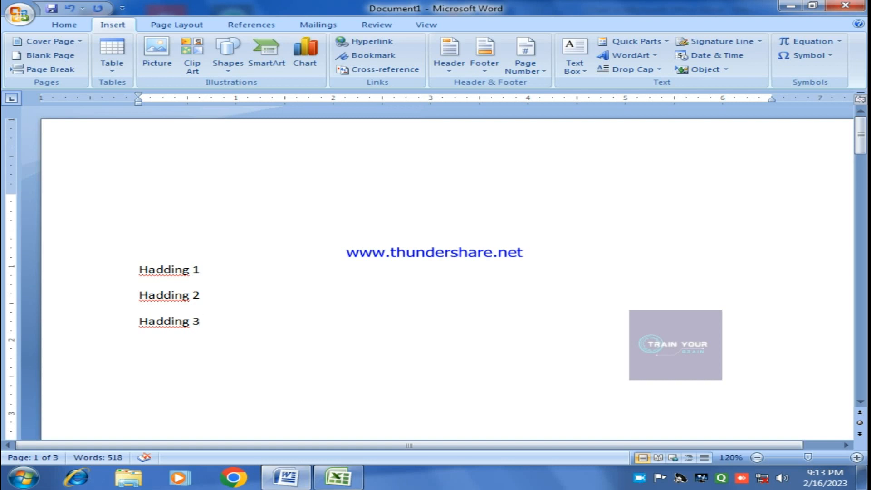
key(Return)
text(Bookmark1)
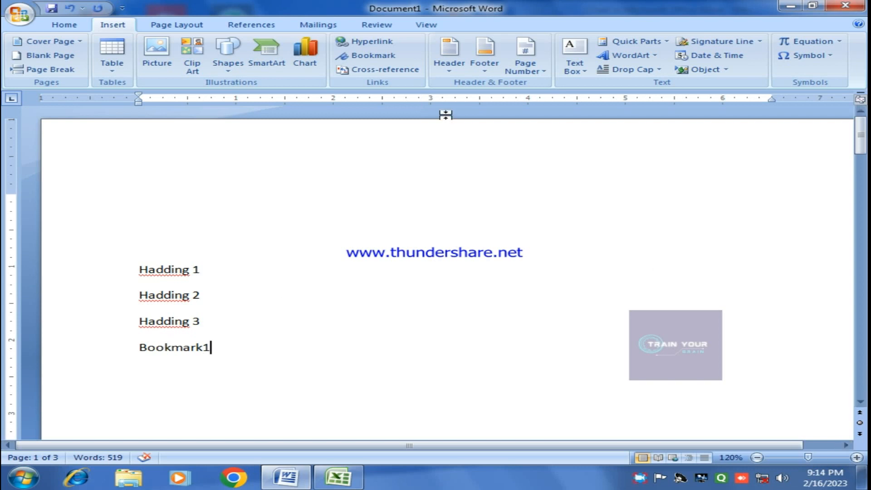
Hyperlink the Hadding 1 line to the Designe heading in this document
drag(204, 270, 166, 271)
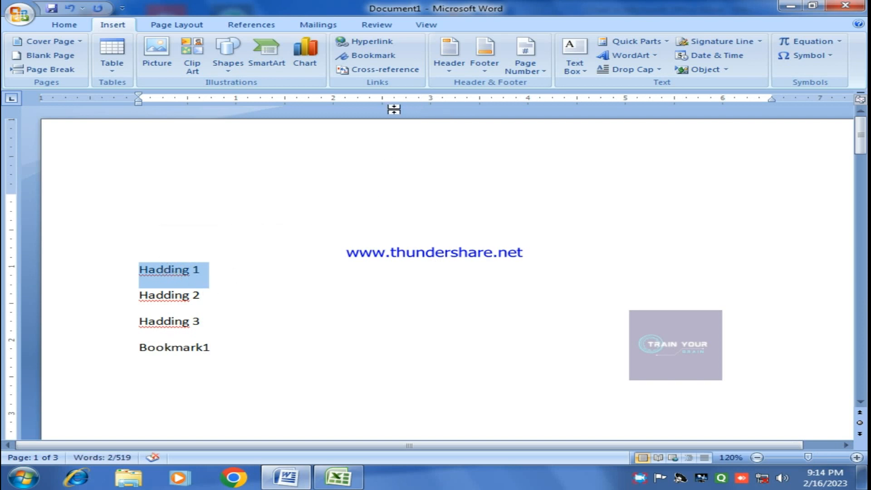
click(365, 41)
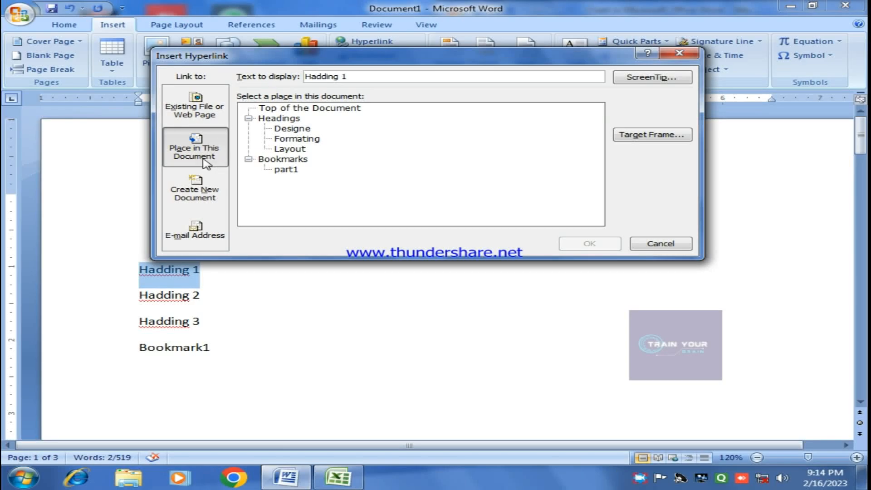
click(286, 130)
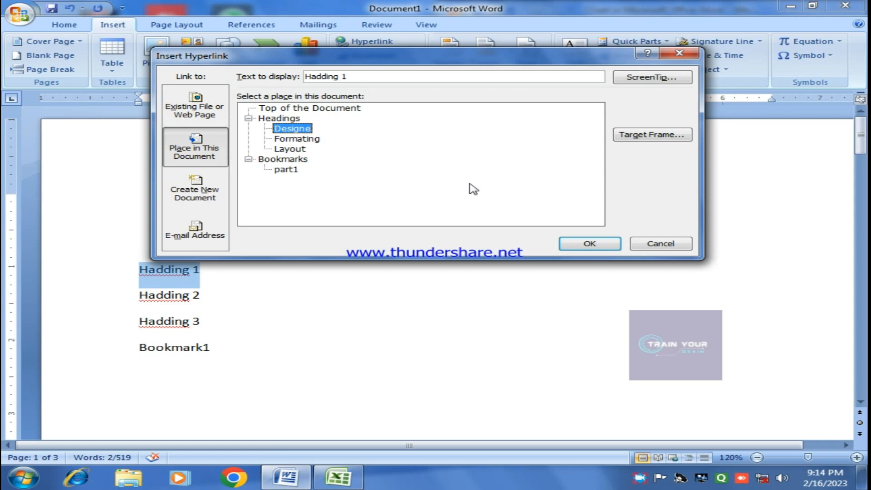
click(570, 246)
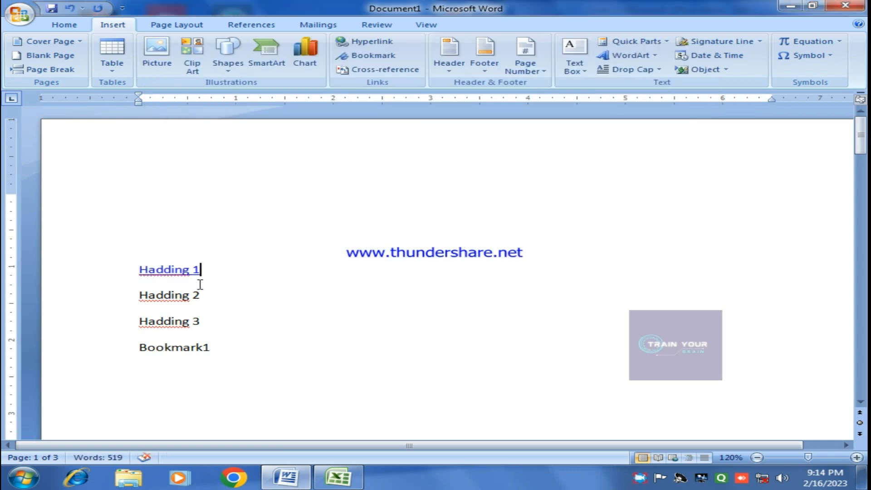
Hyperlink the Hadding 2 line to the Formating heading in this document
drag(205, 296, 138, 296)
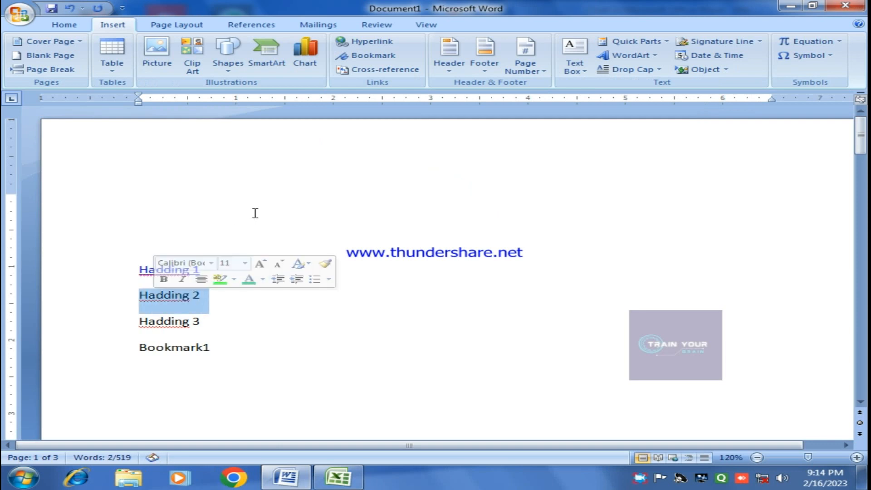
click(375, 42)
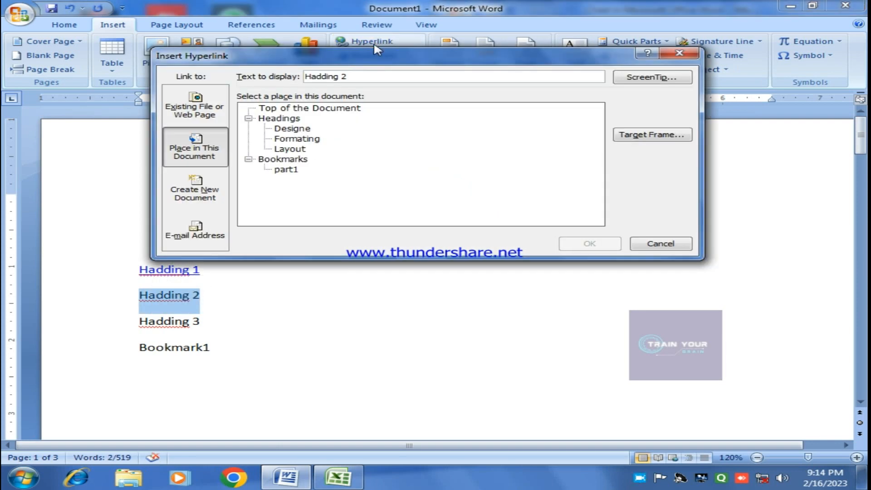
click(312, 141)
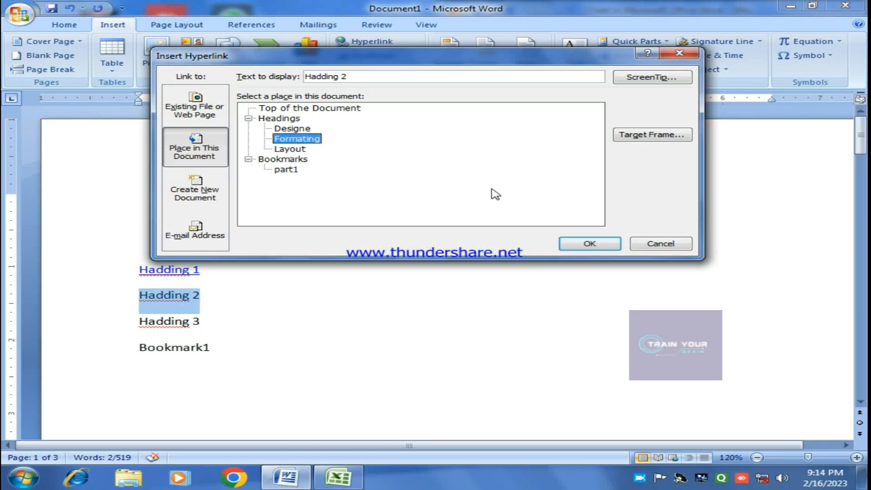
click(589, 245)
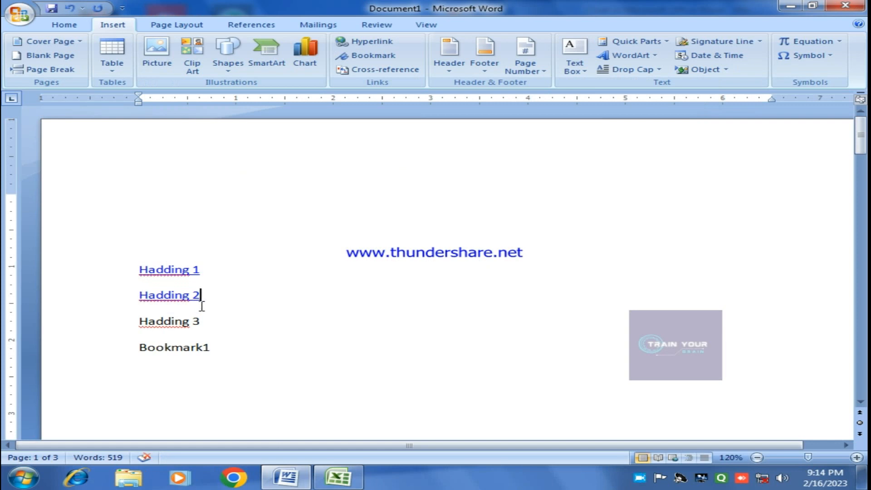
Hyperlink the Hadding 3 line to the Layout heading in this document
triple_click(200, 321)
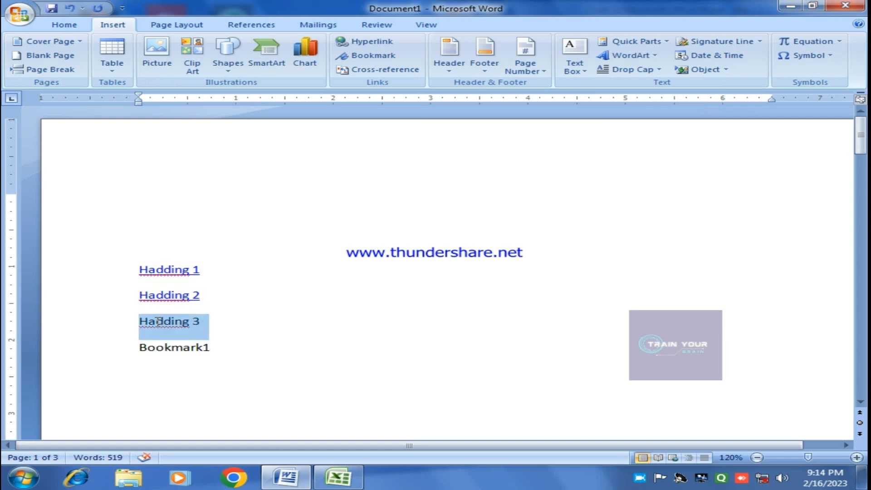
click(373, 42)
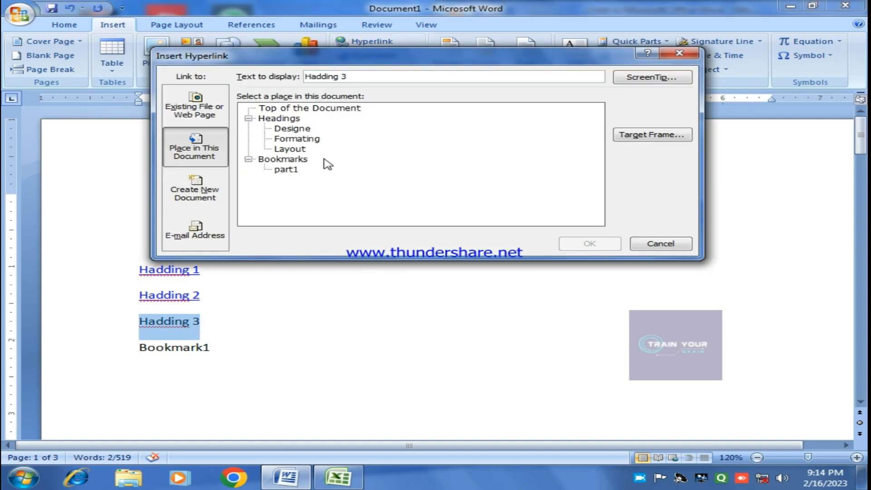
click(300, 151)
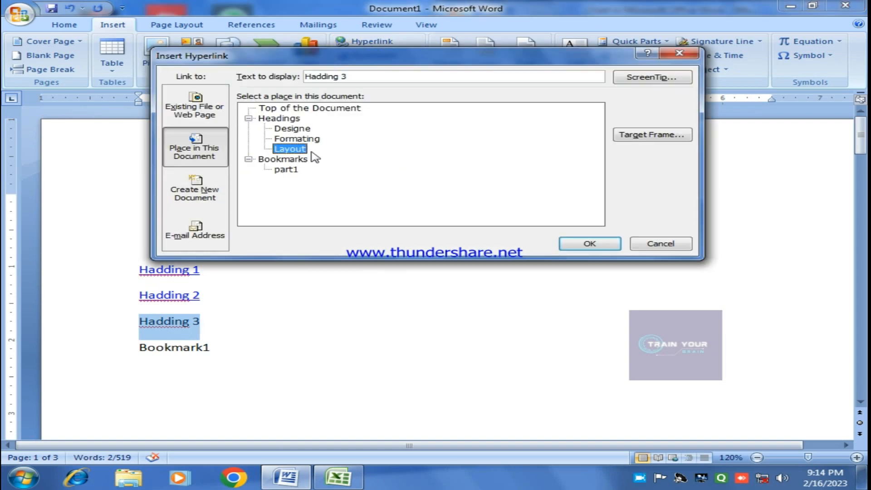
click(596, 244)
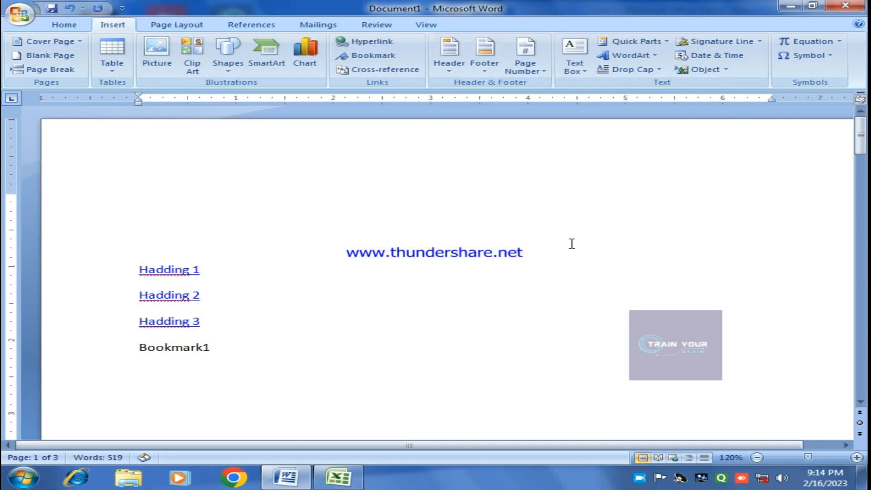
Hyperlink the Bookmark1 line to the part1 bookmark in this document
scroll(213, 301, down, 1)
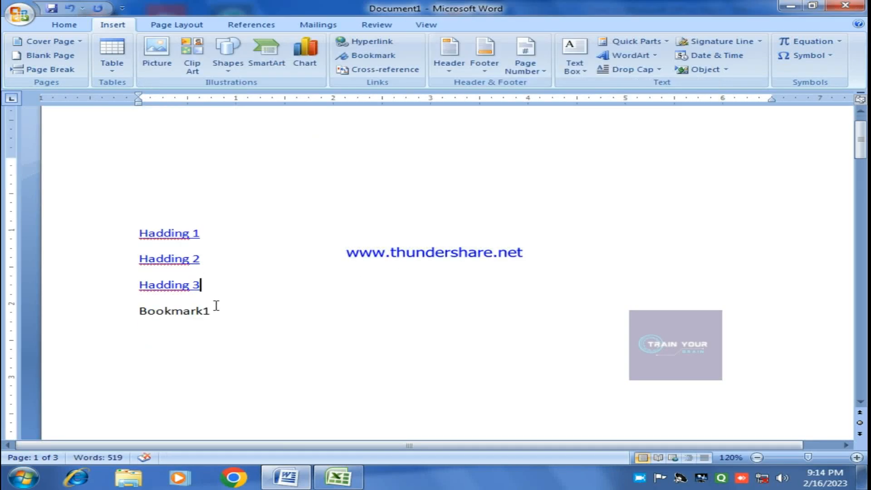
drag(216, 315, 140, 312)
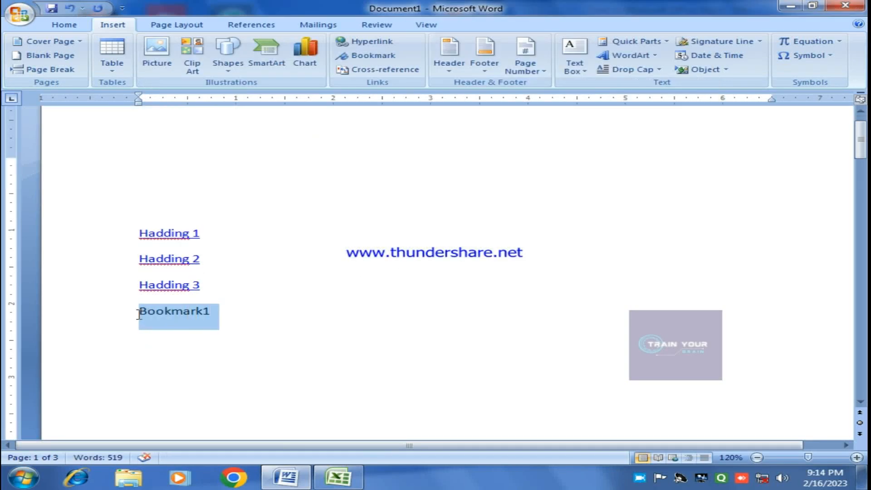
click(370, 44)
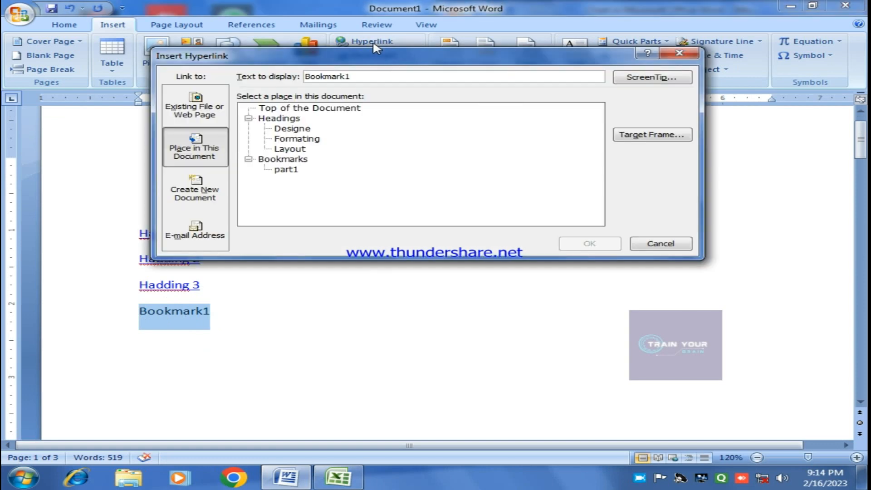
click(289, 171)
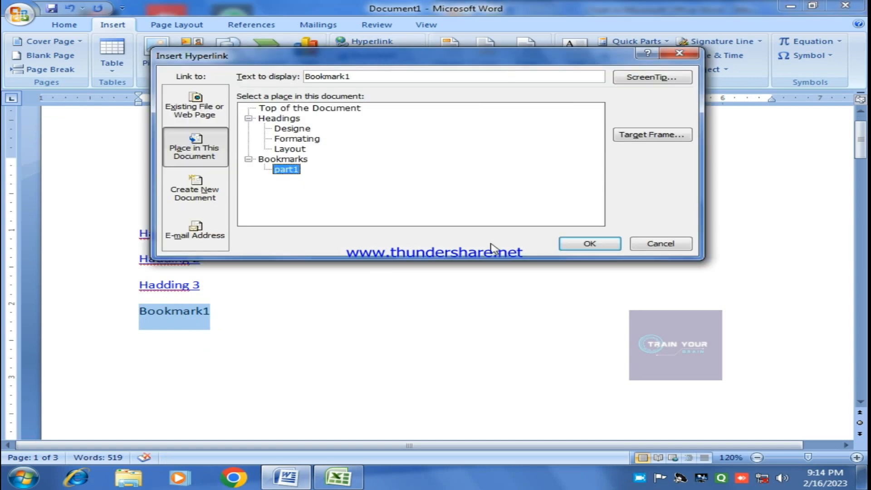
click(597, 246)
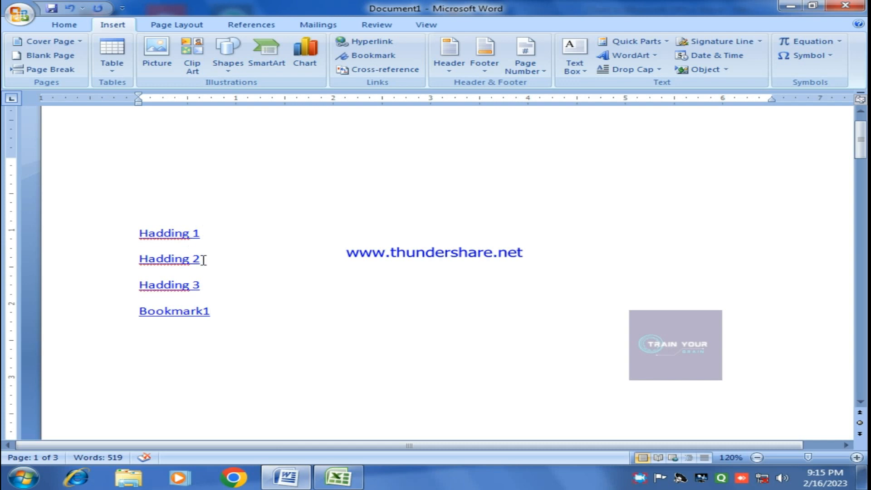
Test the Hadding 1, Hadding 2, Hadding 3 and Bookmark1 links by following each one to its target
ctrl+click(180, 233)
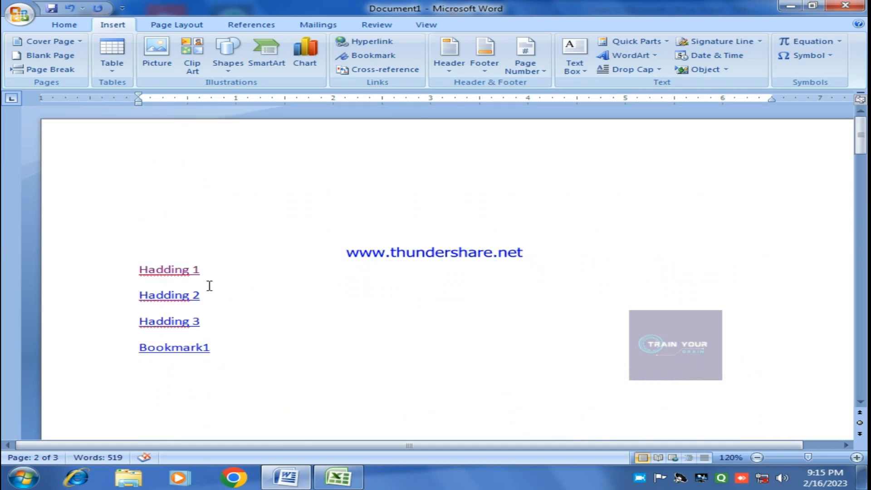
ctrl+click(176, 295)
ctrl+click(180, 322)
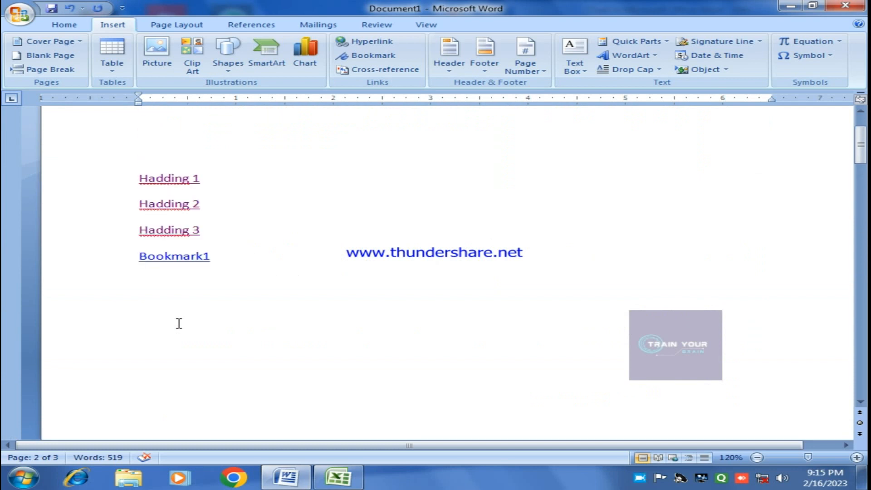
scroll(180, 323, up, 3)
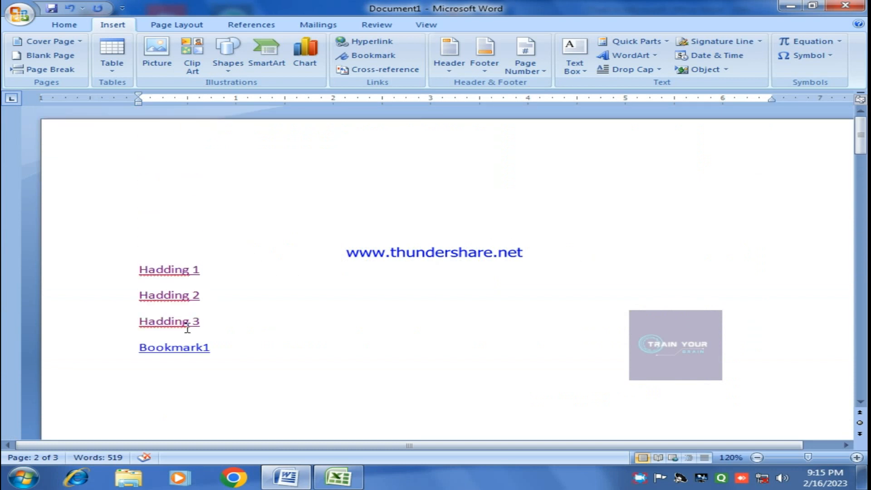
ctrl+click(186, 353)
drag(433, 183, 502, 184)
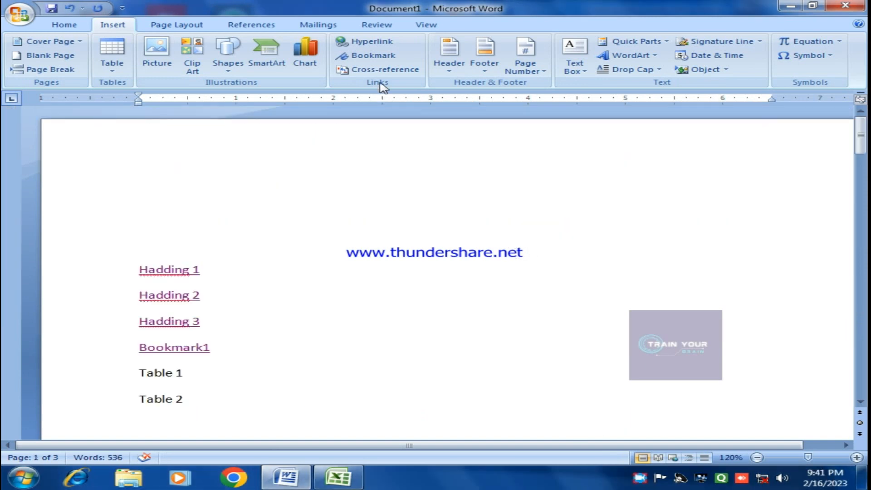
Review the available reference types in the Cross-reference dialog, from Numbered item to Table, and close it without inserting anything
click(342, 144)
click(363, 70)
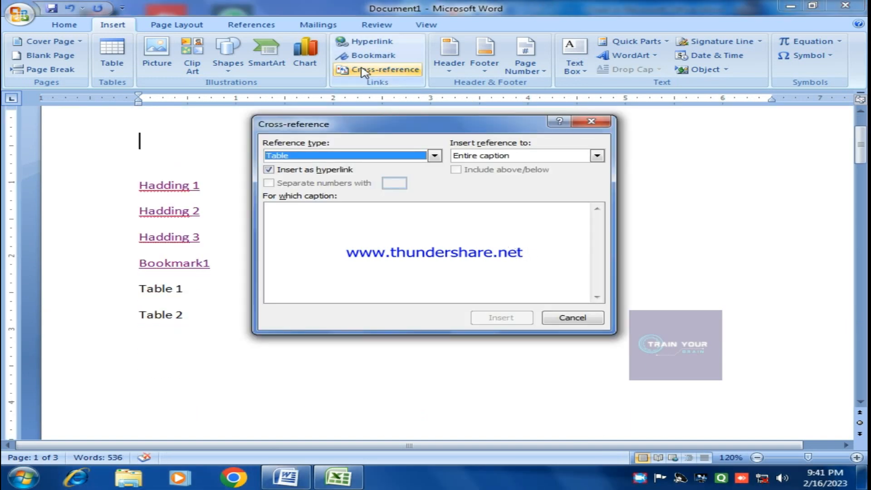
click(394, 157)
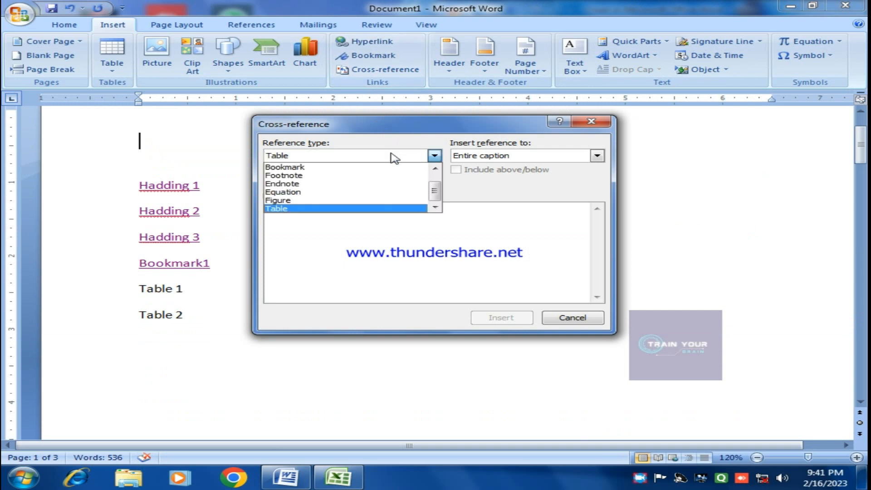
drag(433, 186, 424, 128)
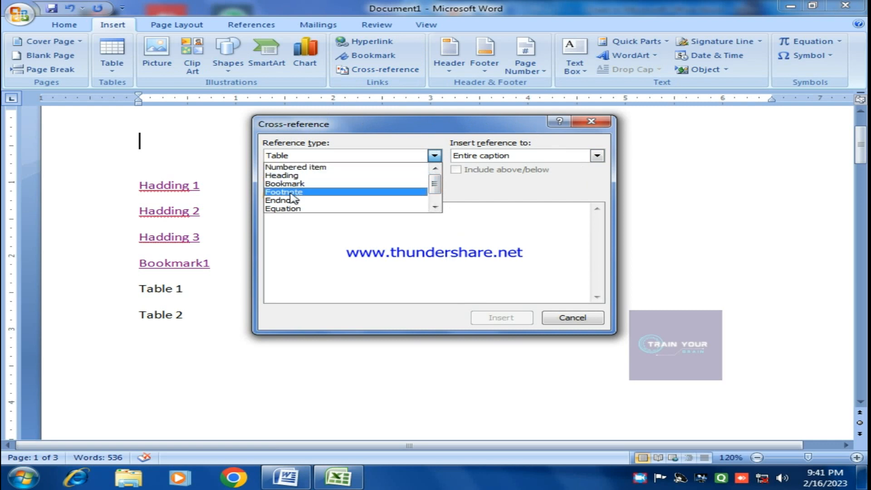
key(Down)
key(Down)
key(Down)
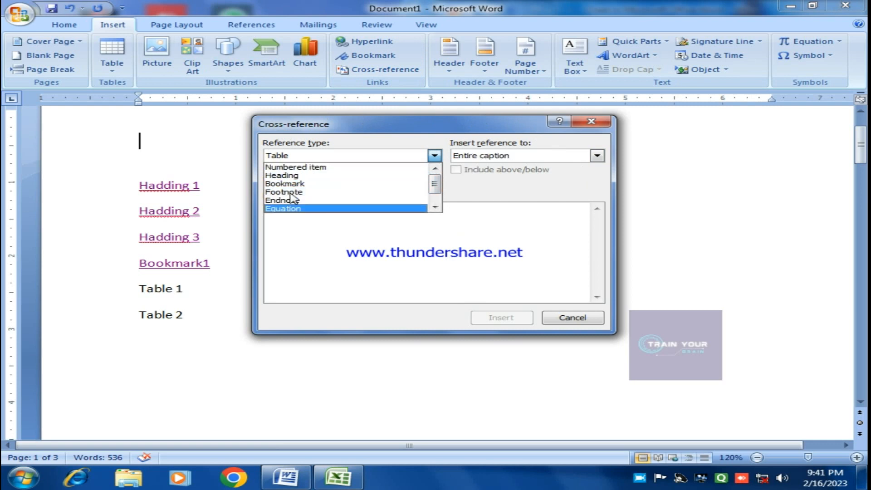
key(Down)
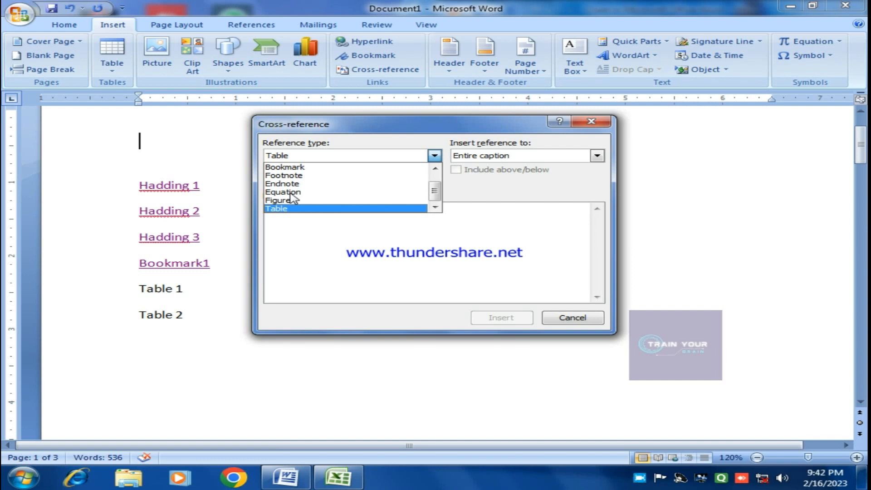
click(572, 318)
click(573, 317)
Delete the Table 1 and Table 2 lines below the Bookmark1 link on the first page
scroll(261, 286, down, 2)
scroll(261, 286, down, 5)
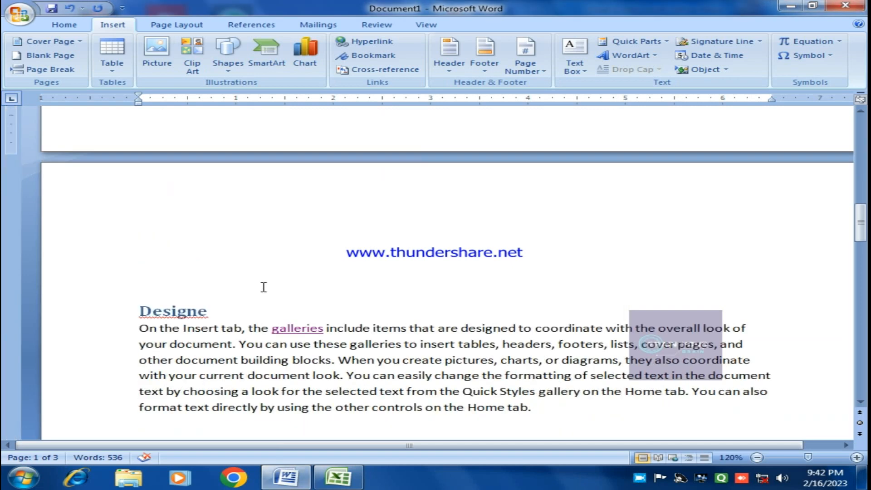
scroll(263, 286, up, 5)
drag(141, 243, 192, 291)
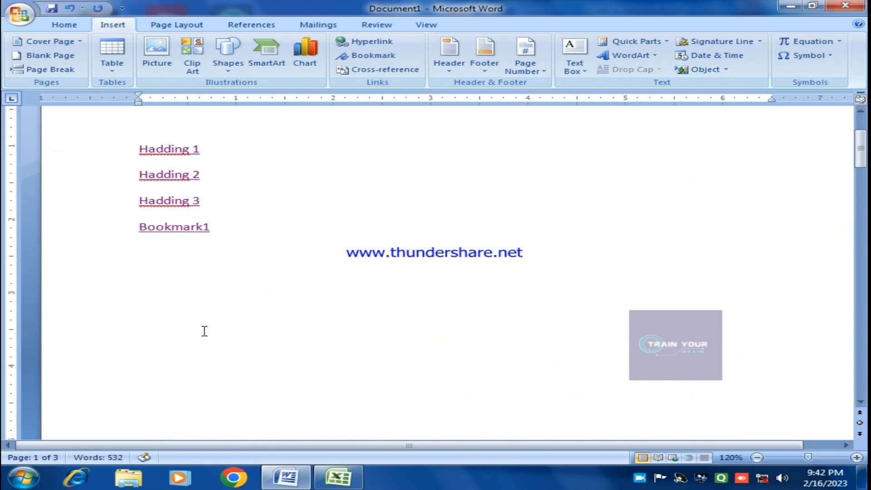
Insert a table of three columns and five rows below the Coordinate list item on page 3
scroll(202, 330, down, 10)
scroll(277, 325, down, 15)
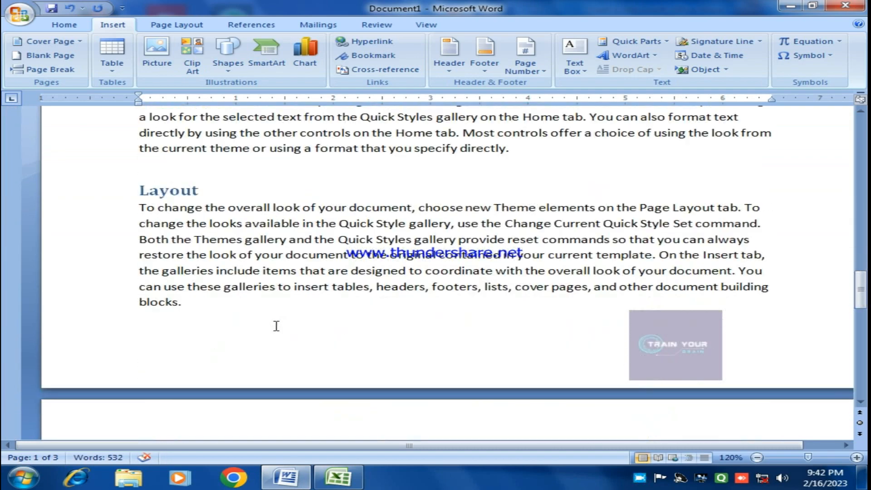
click(198, 182)
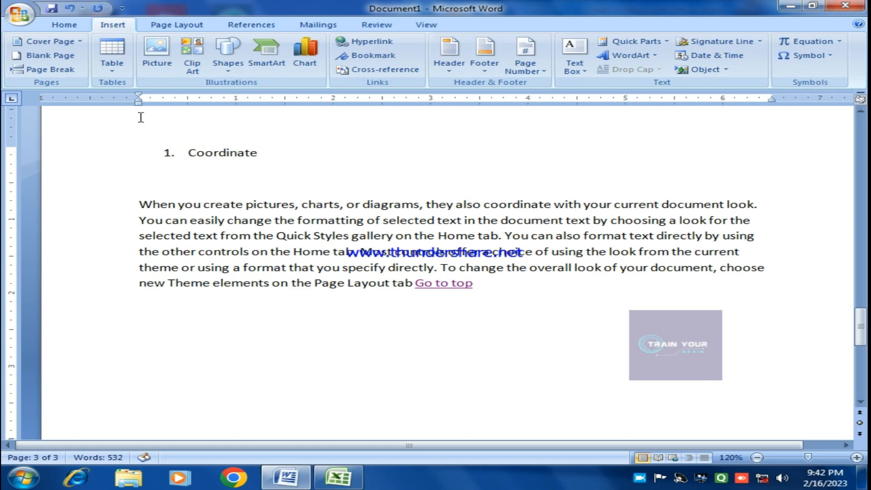
click(111, 69)
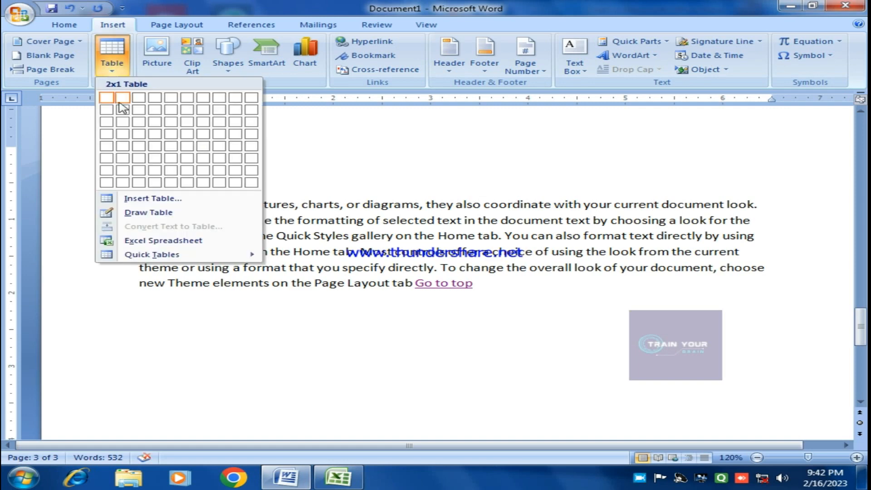
click(143, 147)
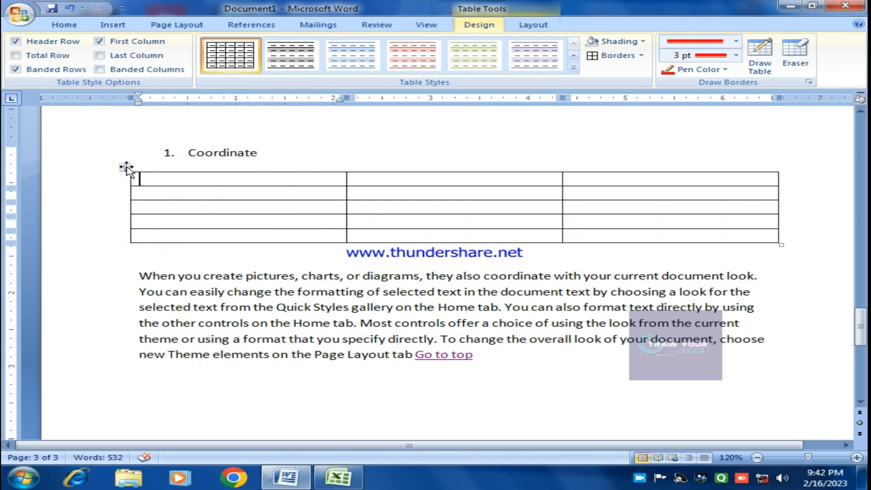
Add the caption "Table 1" above the new table under the Coordinate item
click(125, 167)
right_click(126, 167)
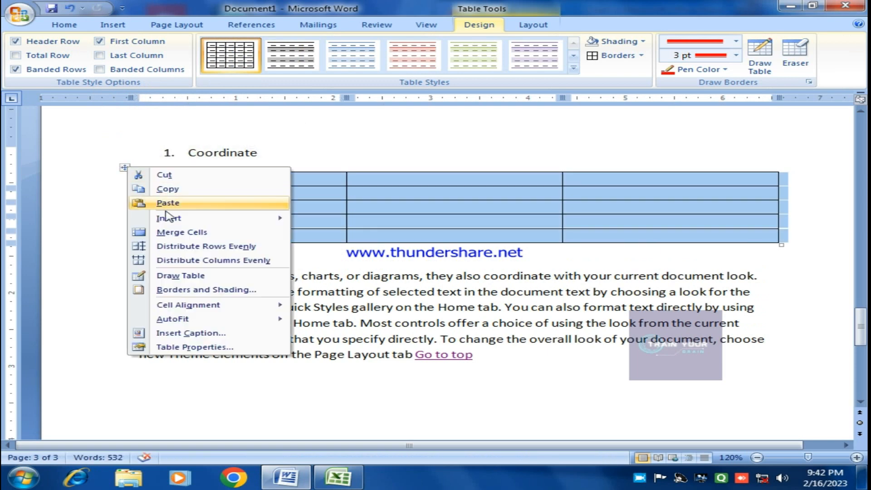
click(188, 334)
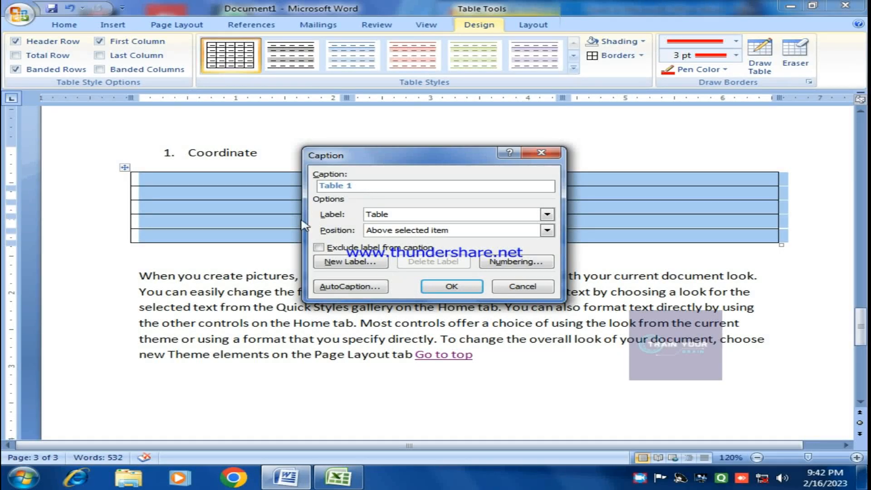
click(458, 293)
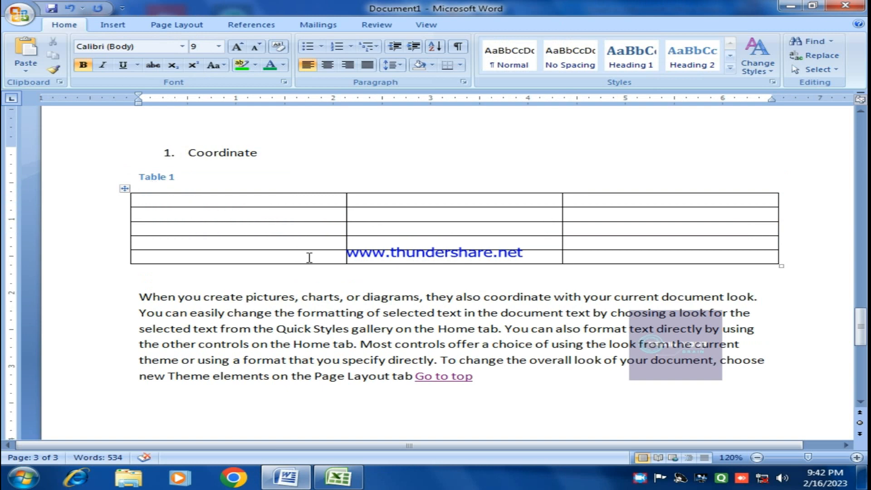
Insert a table of three columns and four rows on a new line below the paragraph ending in "Go to top"
scroll(309, 258, down, 4)
scroll(504, 262, up, 1)
click(504, 252)
key(Return)
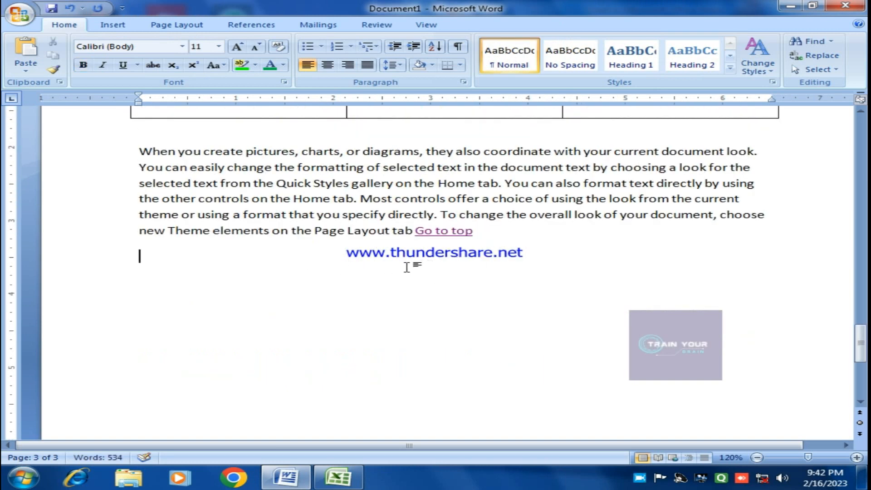
click(113, 25)
click(111, 55)
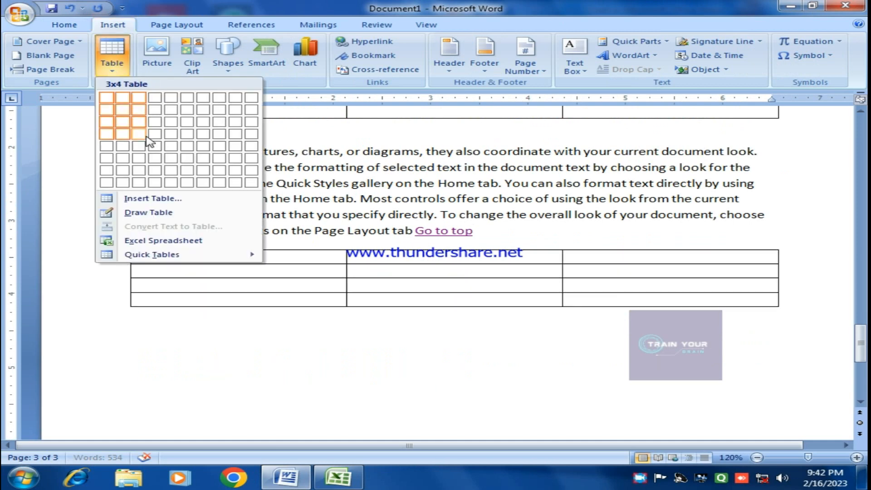
click(146, 137)
Add the caption "Table 2" above the four-row table
click(125, 246)
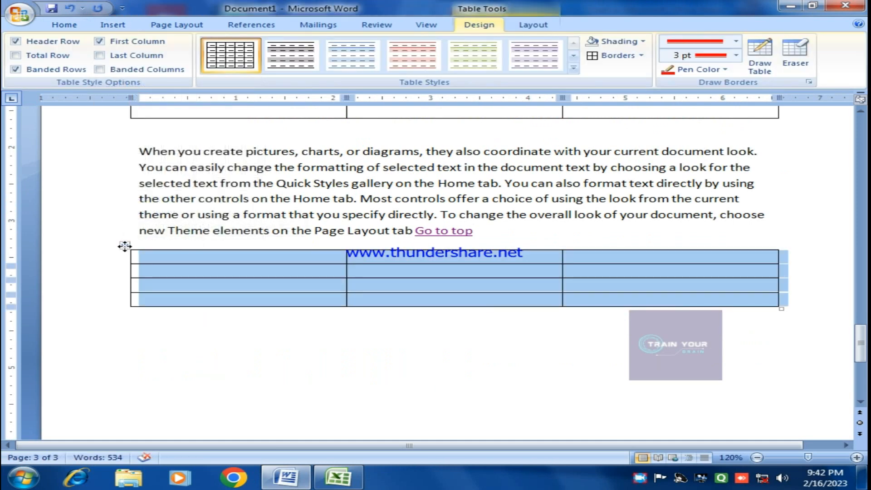
right_click(125, 246)
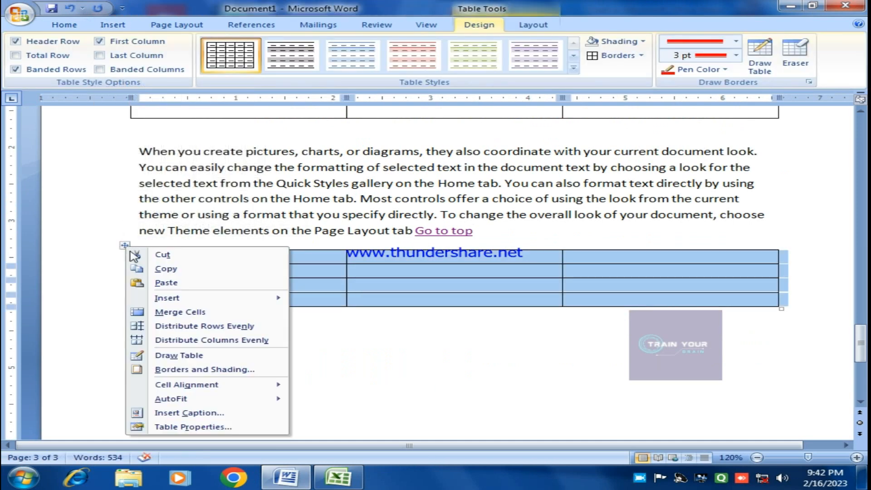
click(209, 414)
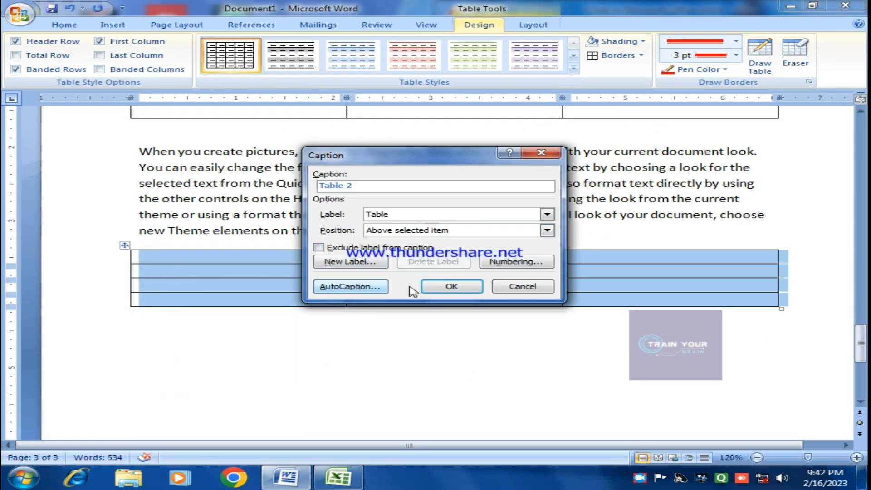
click(451, 286)
Insert a hyperlinked cross-reference to the entire Table 1 caption below the Bookmark1 link on the first page
scroll(234, 324, up, 8)
scroll(235, 324, up, 15)
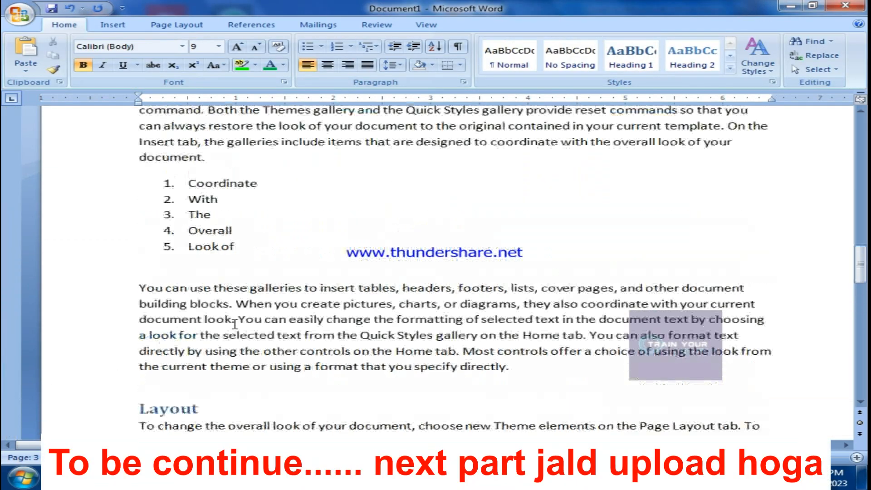
scroll(235, 324, up, 5)
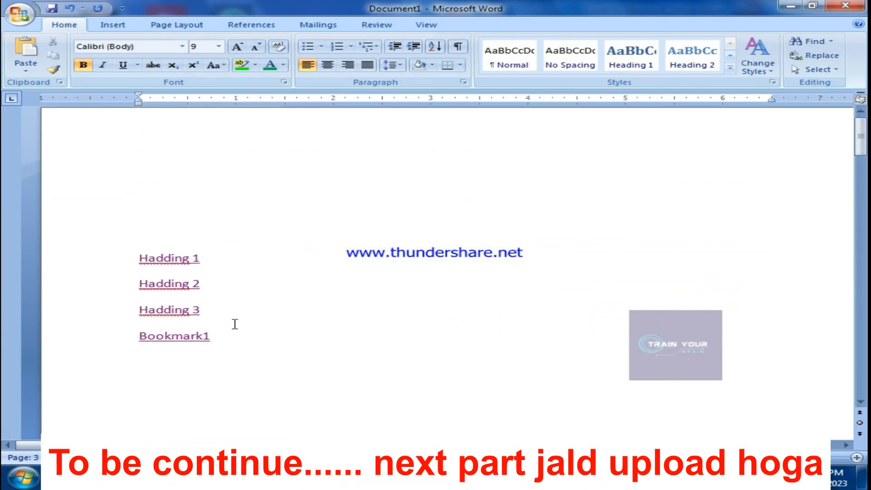
click(167, 271)
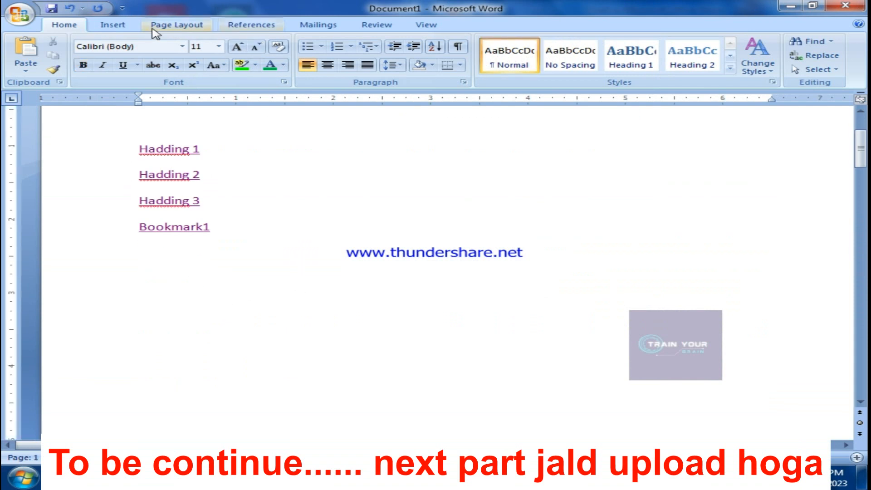
click(113, 25)
click(373, 70)
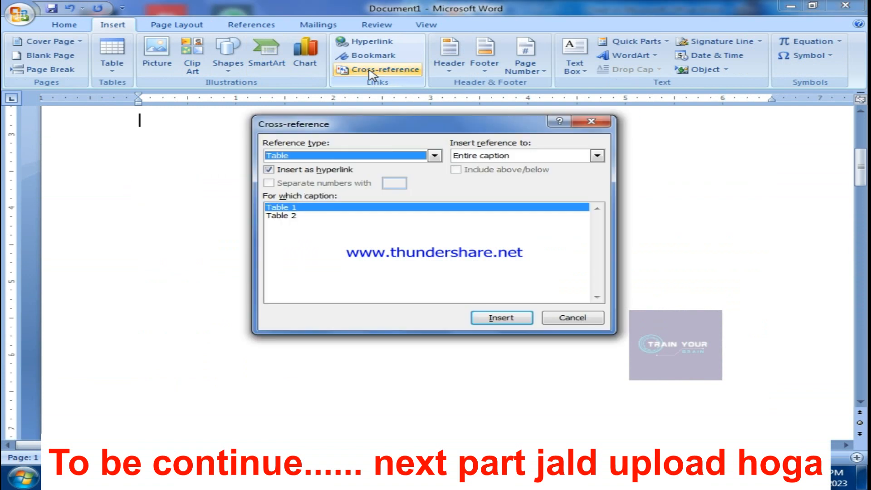
click(361, 157)
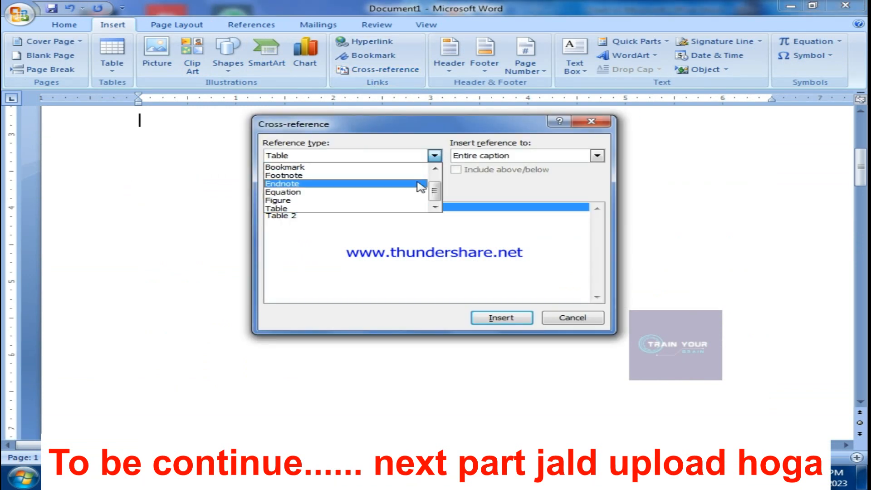
drag(434, 188, 431, 198)
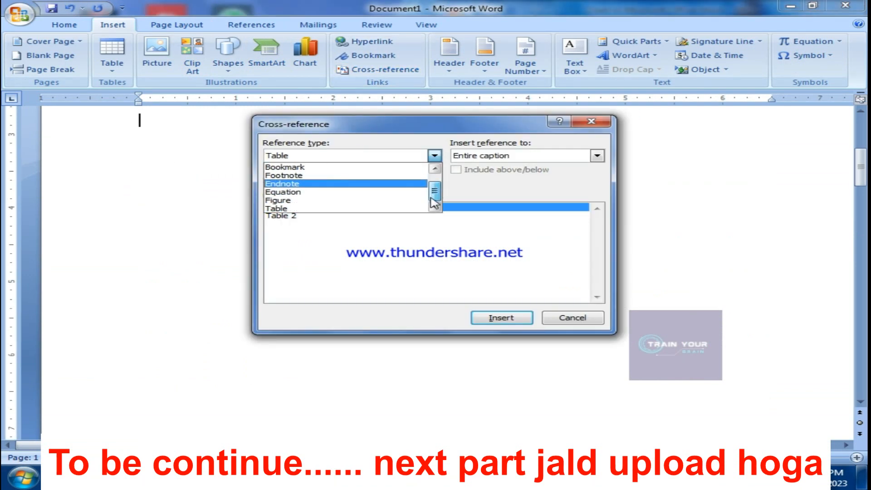
click(294, 210)
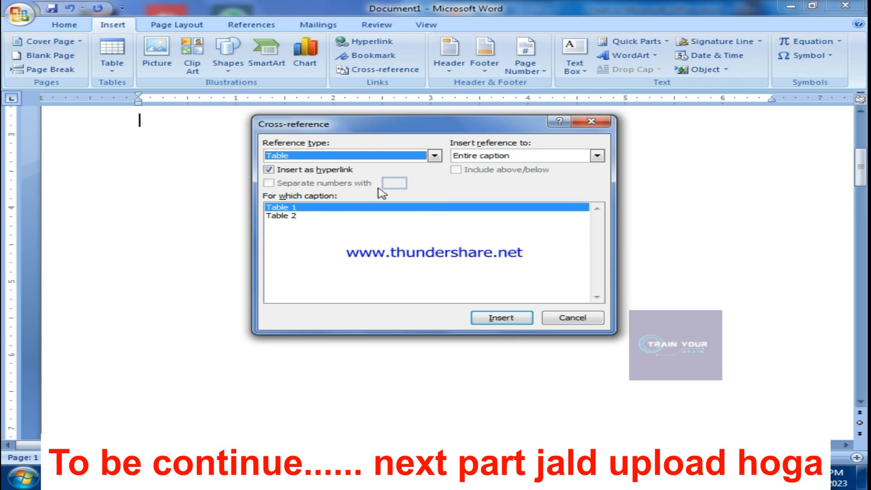
click(280, 210)
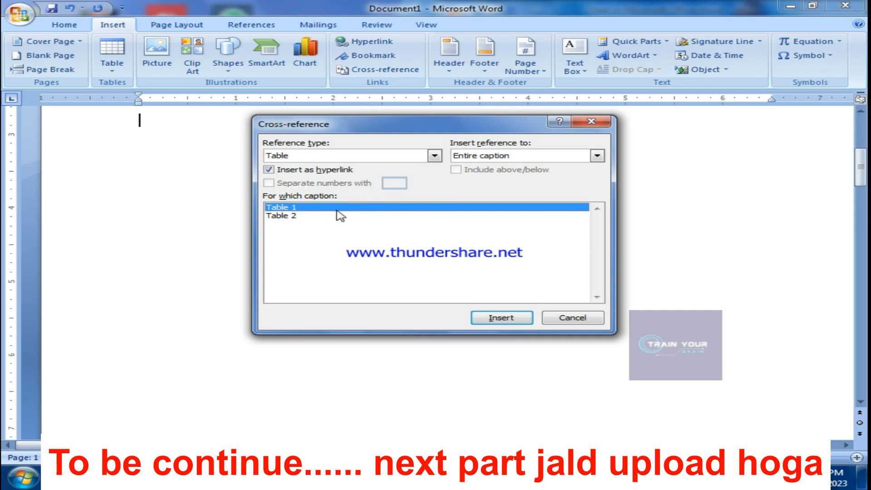
click(497, 318)
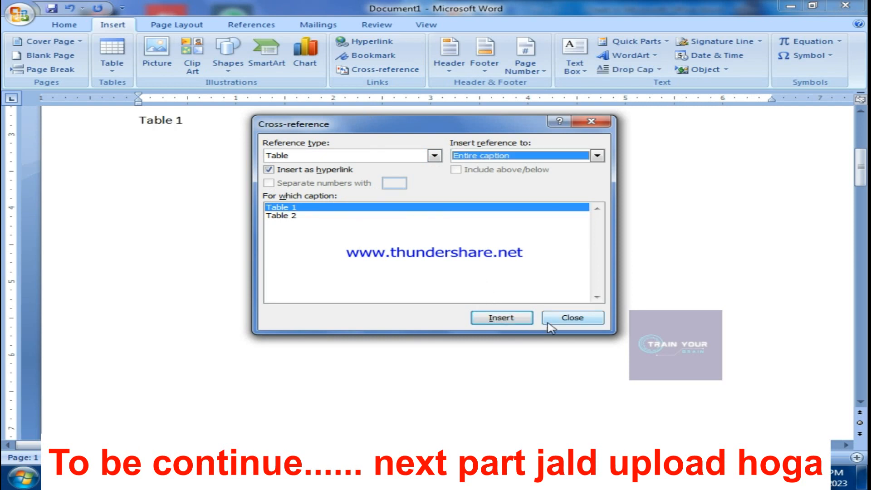
click(563, 322)
Insert a hyperlinked cross-reference to the entire Table 2 caption on the line below the Table 1 reference
scroll(242, 202, up, 3)
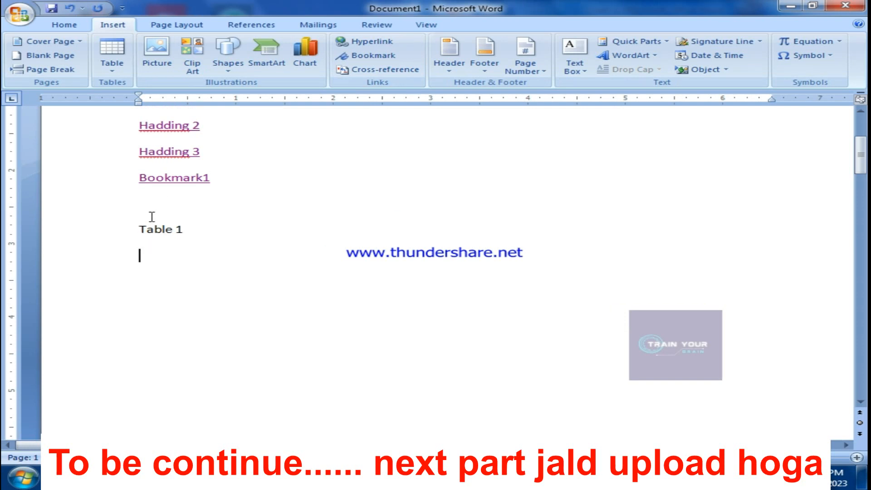
click(377, 70)
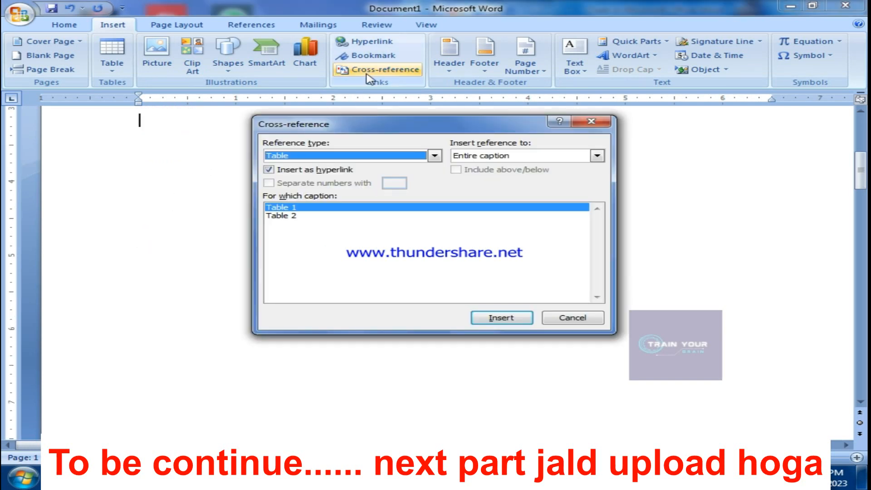
click(285, 157)
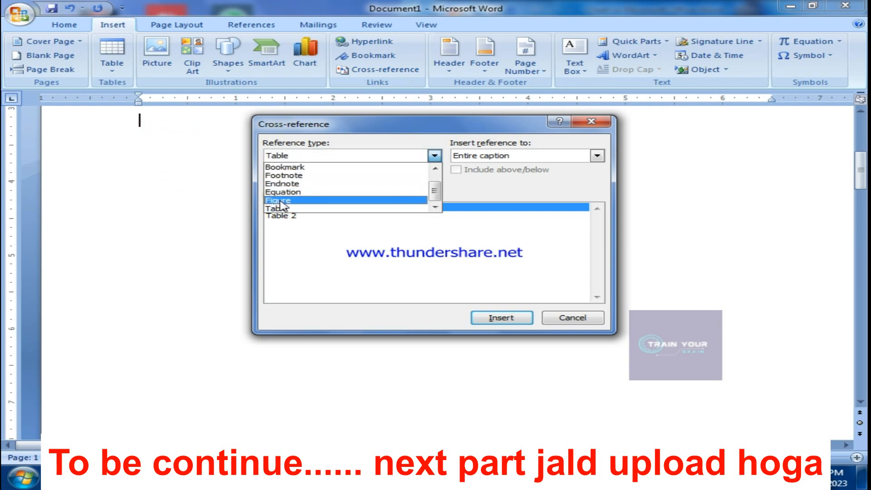
click(290, 216)
click(291, 216)
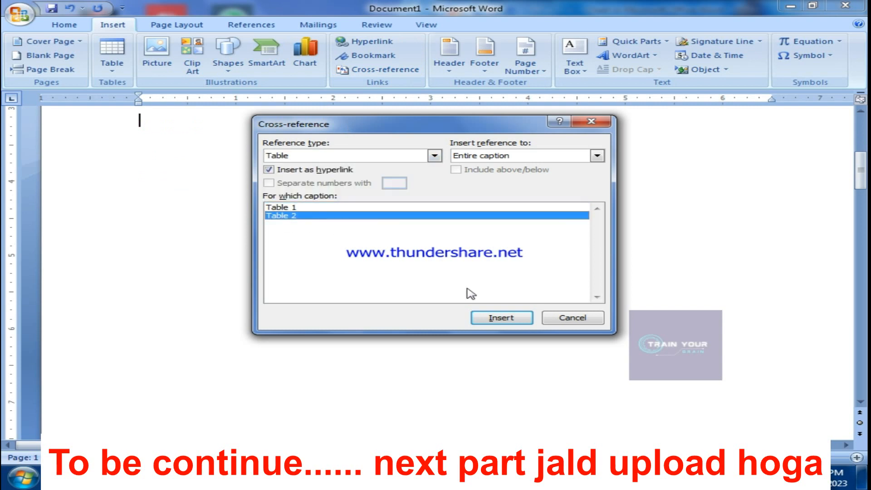
click(501, 317)
click(577, 321)
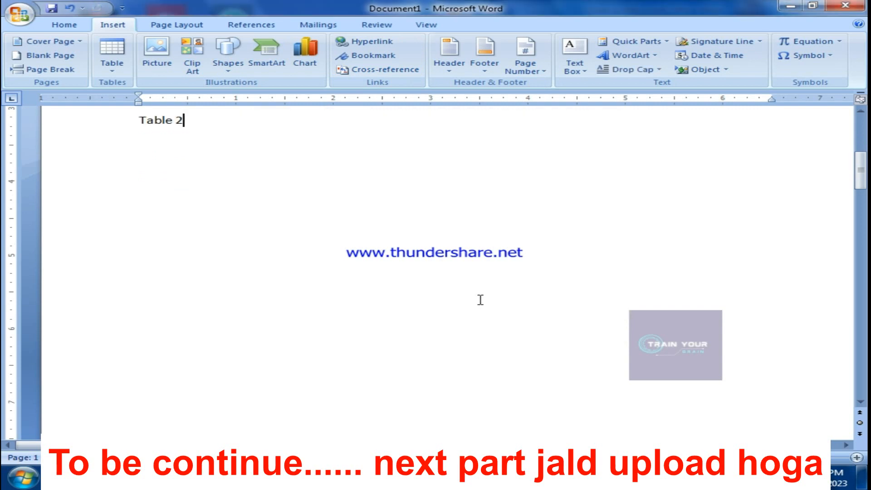
Test the Table 1 and Table 2 cross-references by following each one to its captioned table
scroll(336, 281, up, 3)
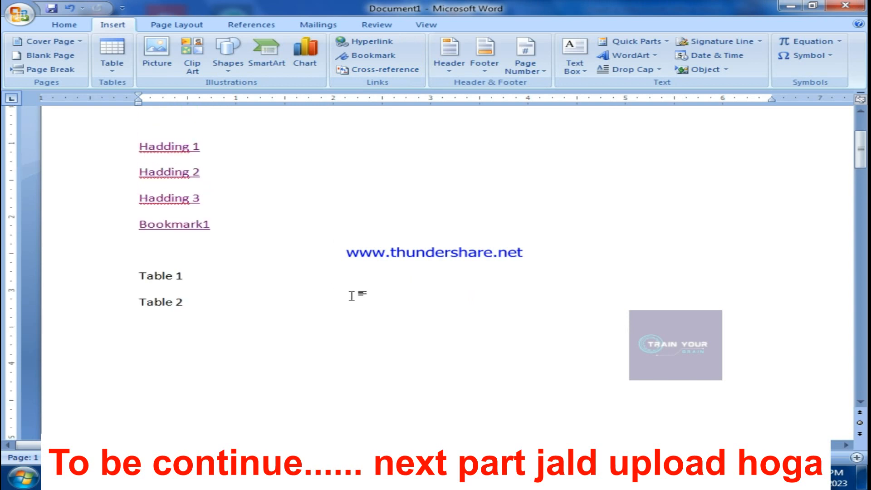
ctrl+click(156, 280)
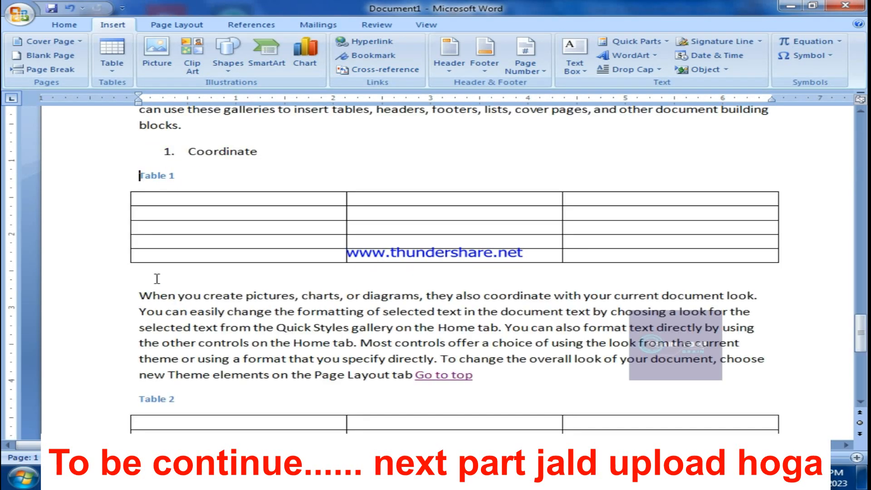
scroll(279, 203, up, 15)
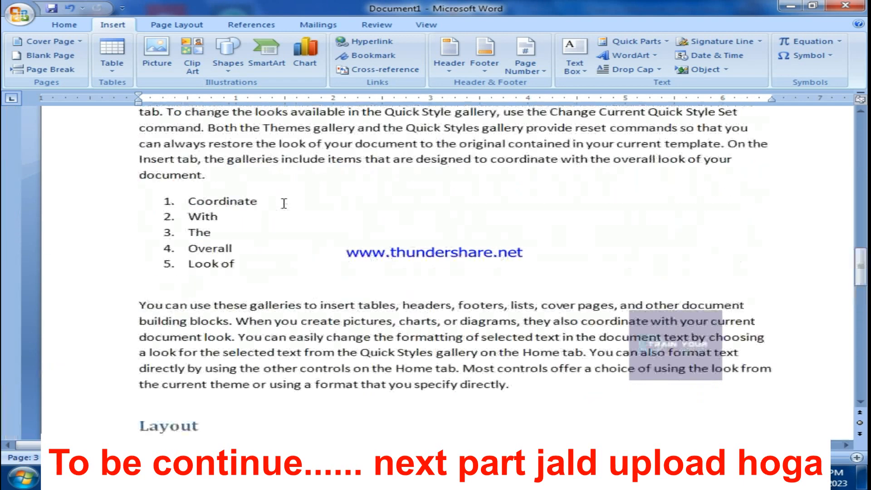
scroll(272, 205, up, 10)
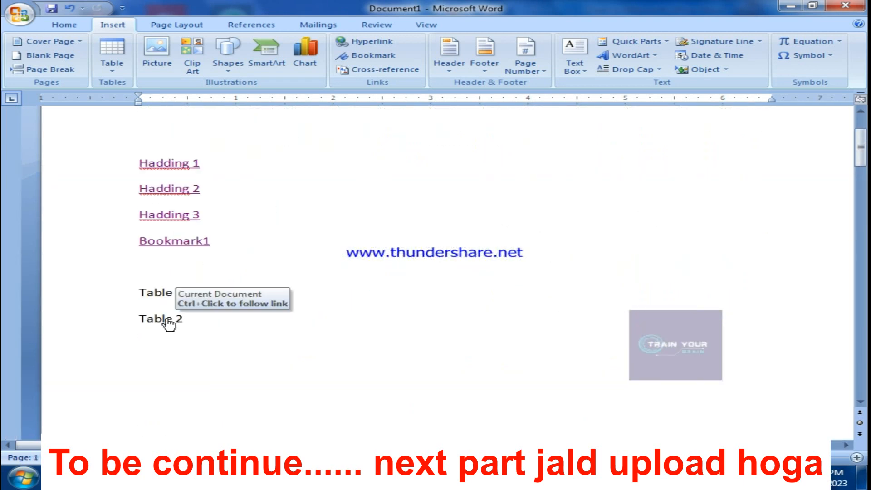
ctrl+click(167, 319)
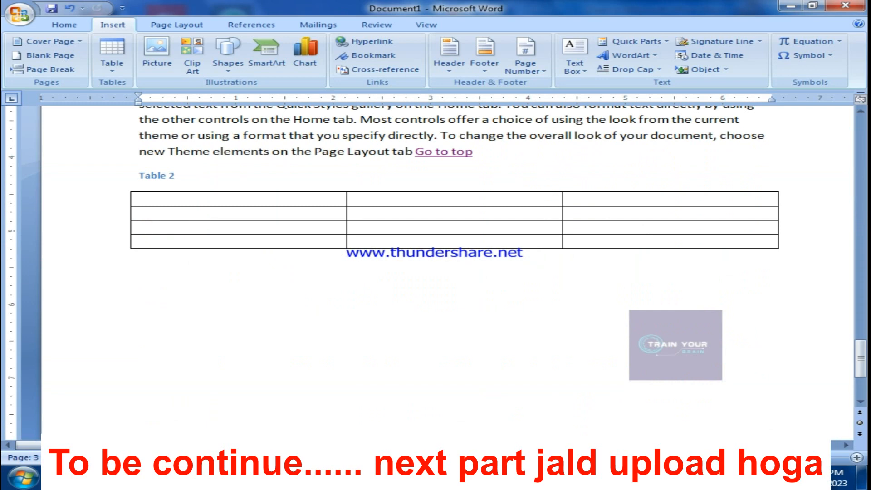
right_click(643, 477)
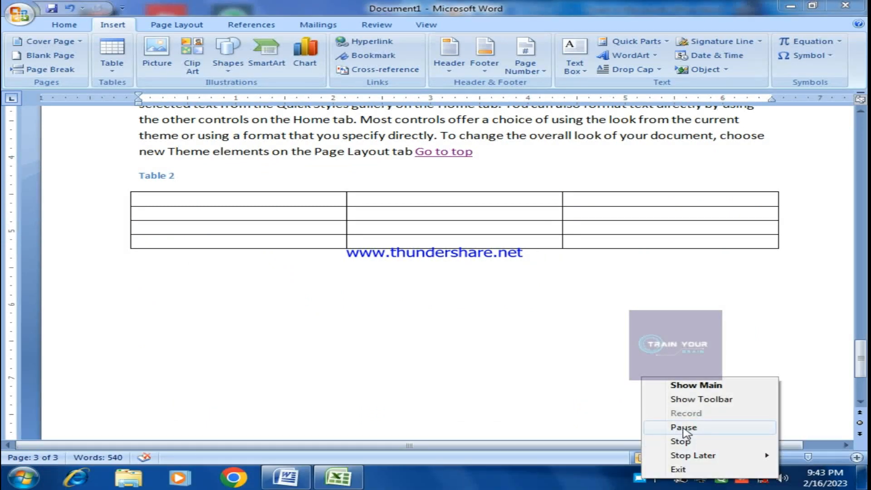